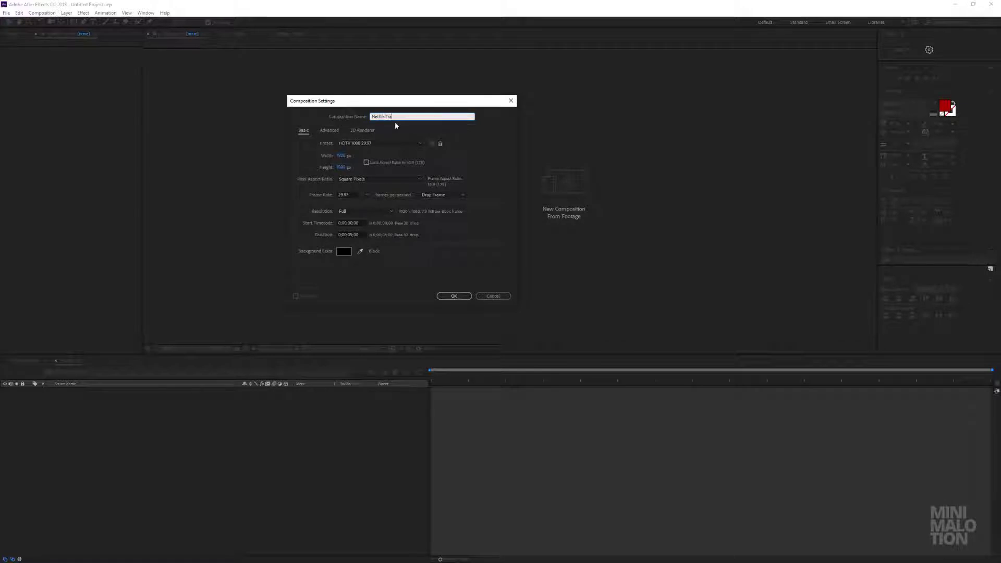
Create a composition named "Netflix Transition" from the HDTV 1080 29.97 preset, with a 23.976 fps frame rate and a 3-second duration
type("flix Transition")
left_click(357, 144)
left_click(362, 357)
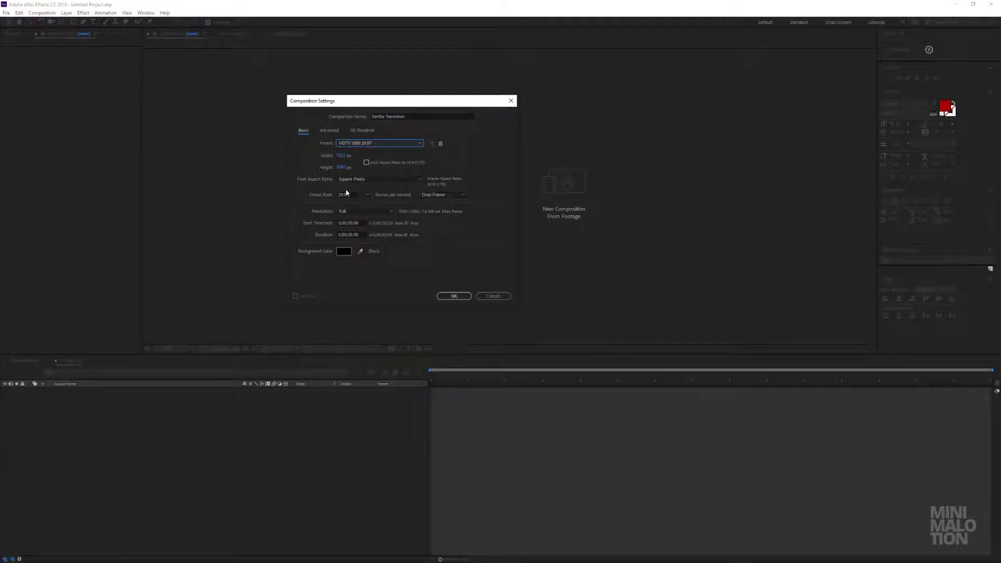
left_click(367, 196)
left_click(386, 228)
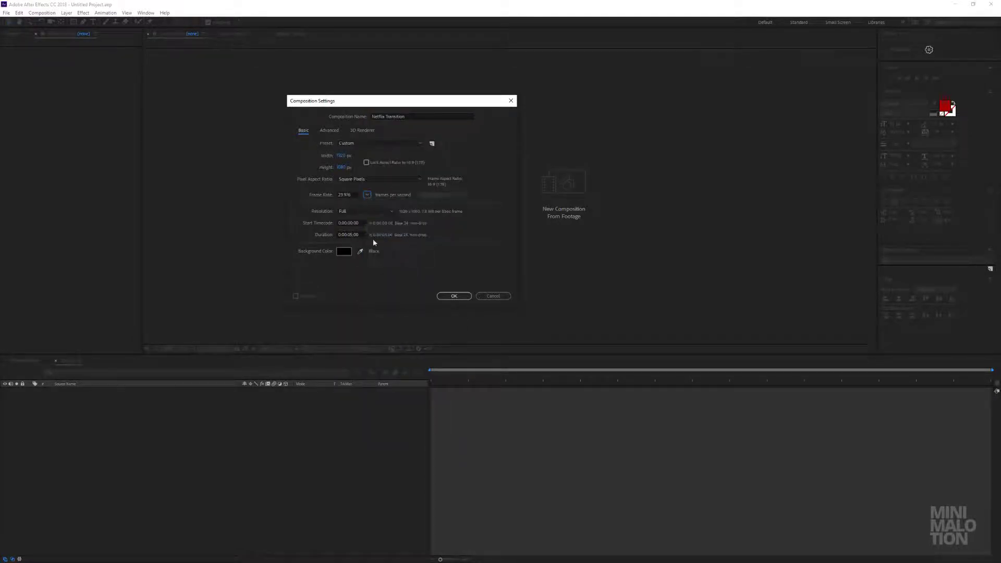
left_click(352, 234)
left_click(453, 296)
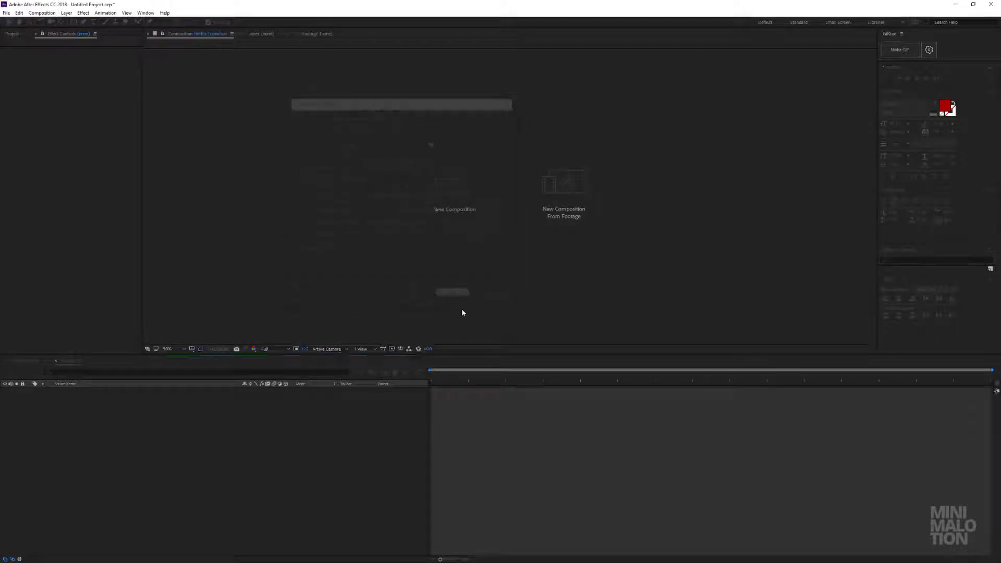
key("space")
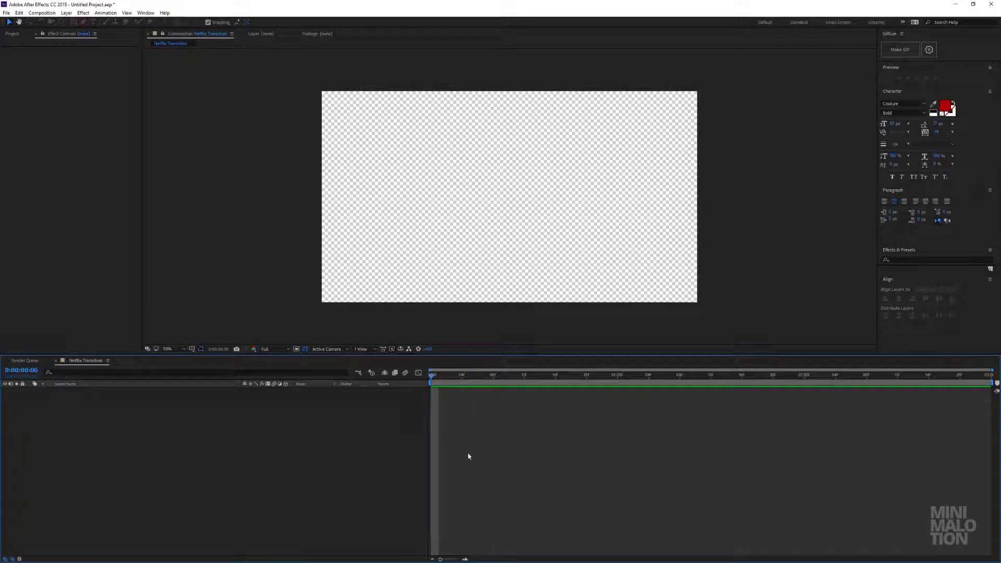
key("space")
left_click(118, 447)
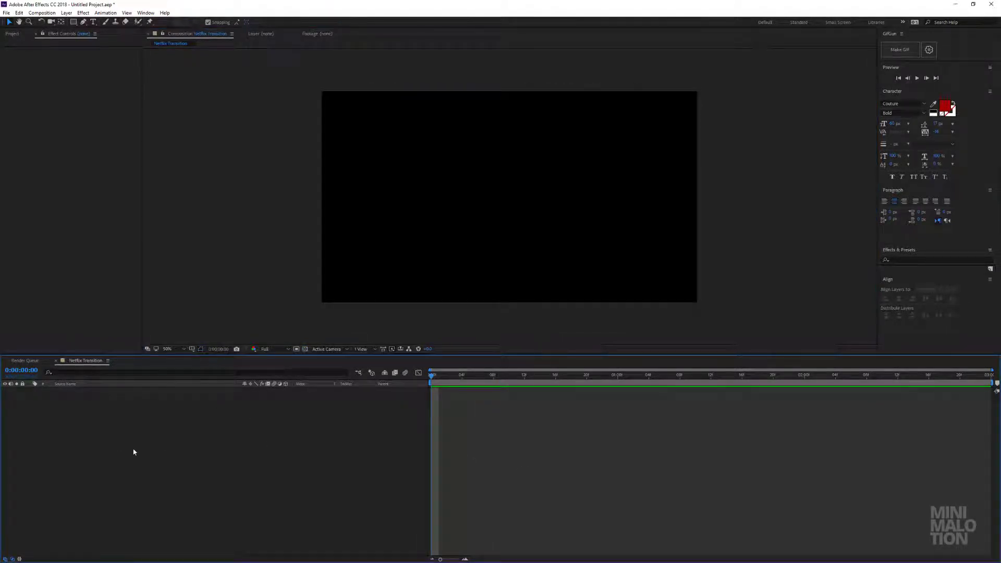
Show the title/action safe guides and draw a vertical Pen tool line along the composition's centre, from below its lower edge to above its upper edge
left_click(82, 23)
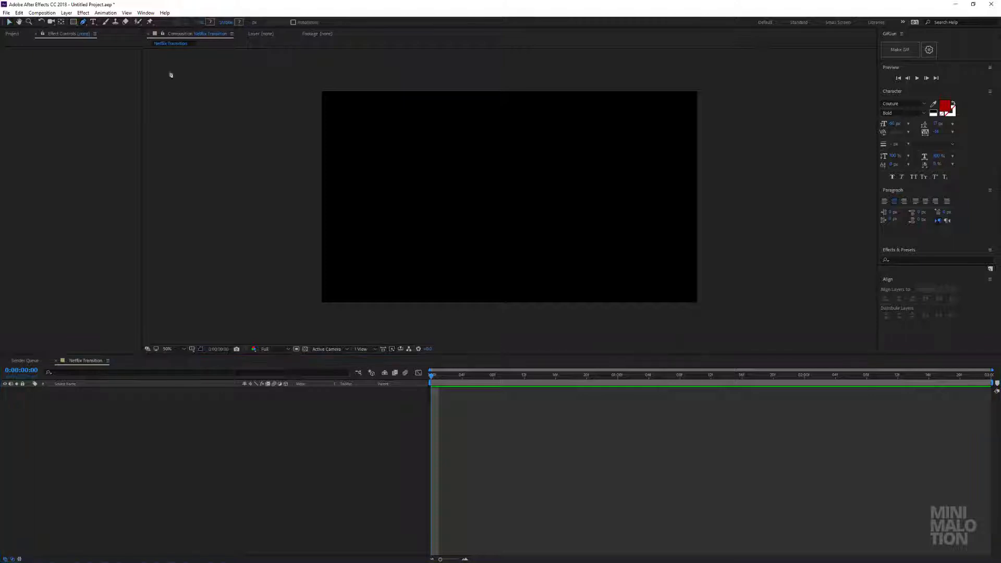
left_click(190, 349)
left_click(211, 359)
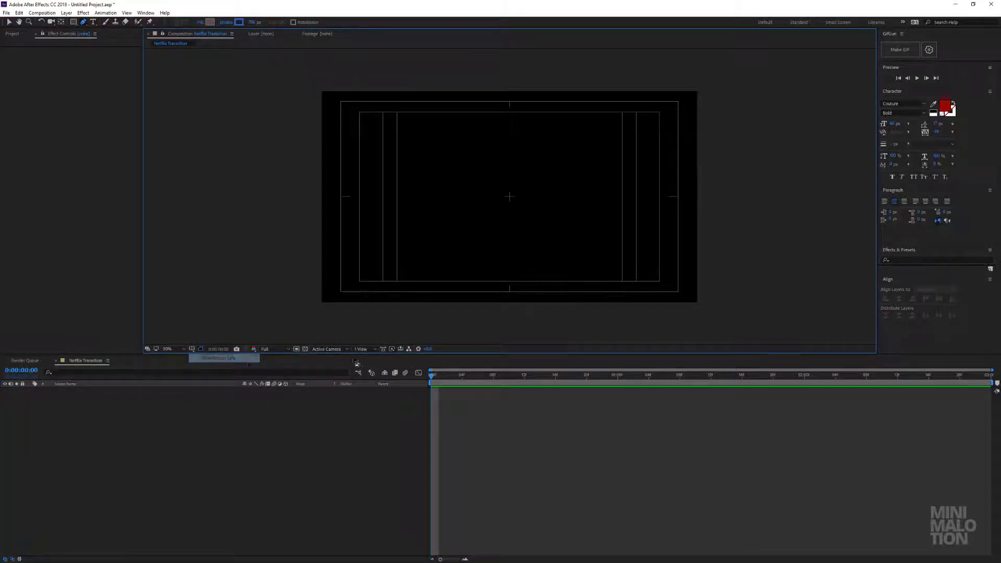
left_click(511, 306)
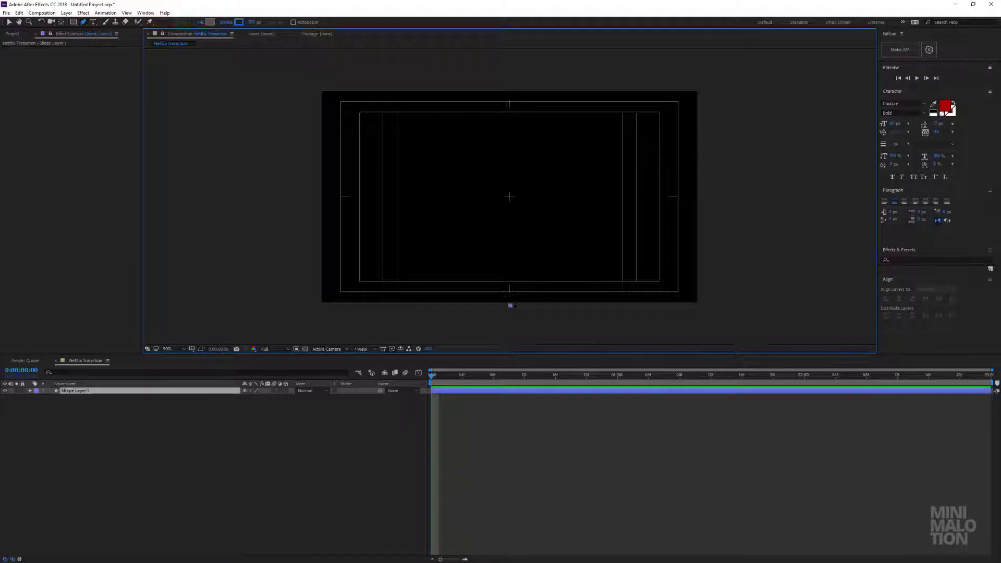
left_click(511, 90)
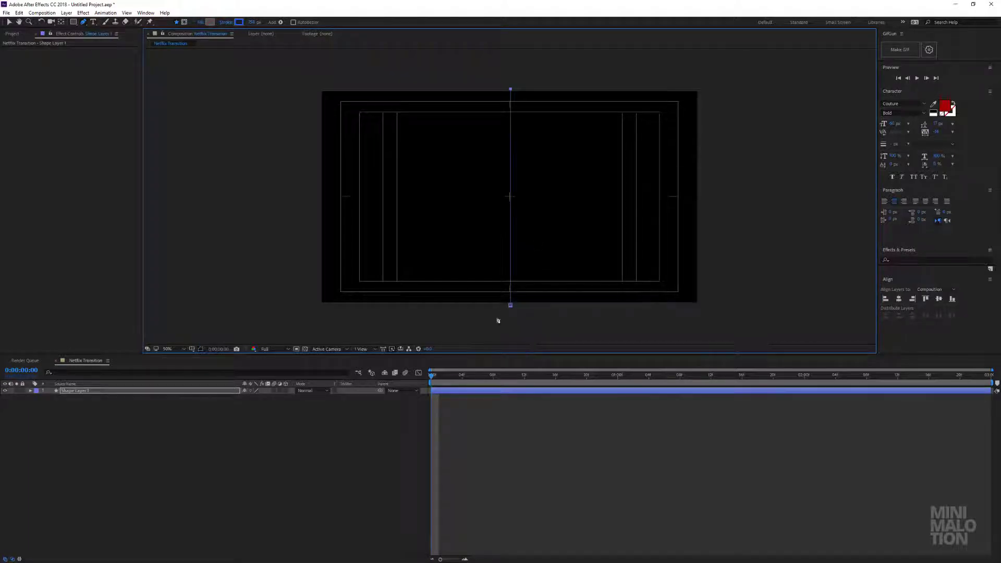
Move the shape layer's anchor point onto the vertical line with the Pan Behind tool
left_click(117, 393)
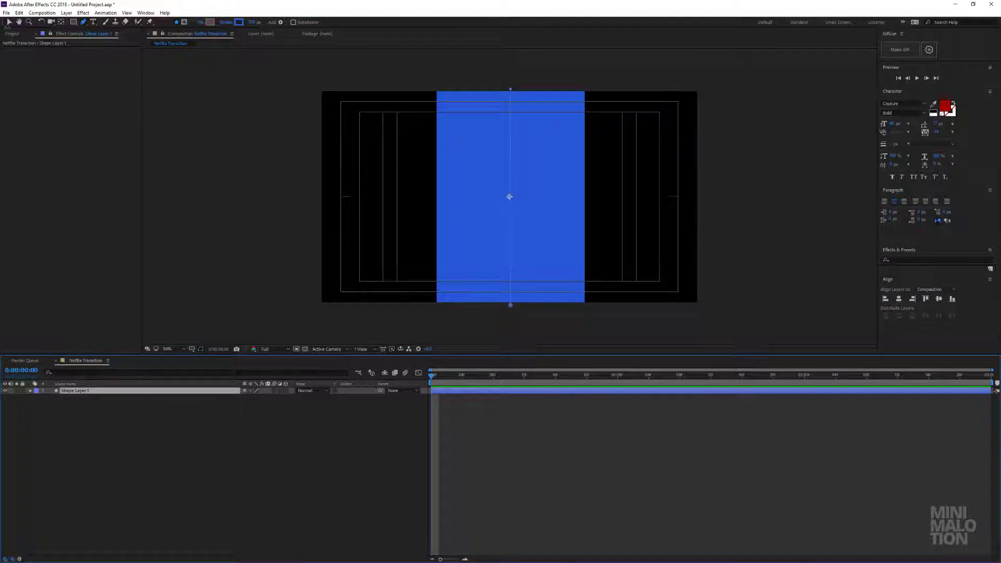
key("v")
scroll(509, 198, "up", 2)
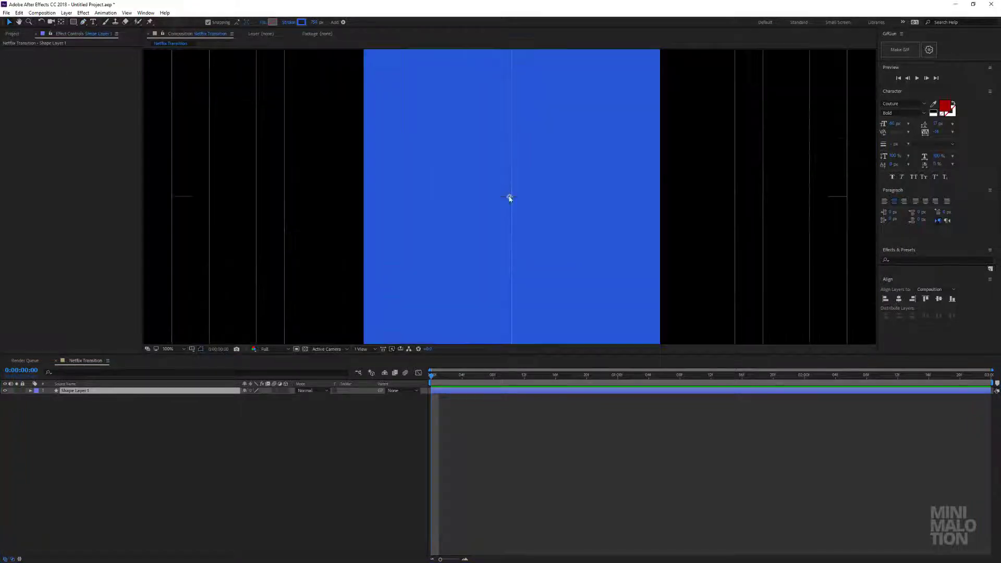
left_click(900, 301)
scroll(516, 199, "up", 4)
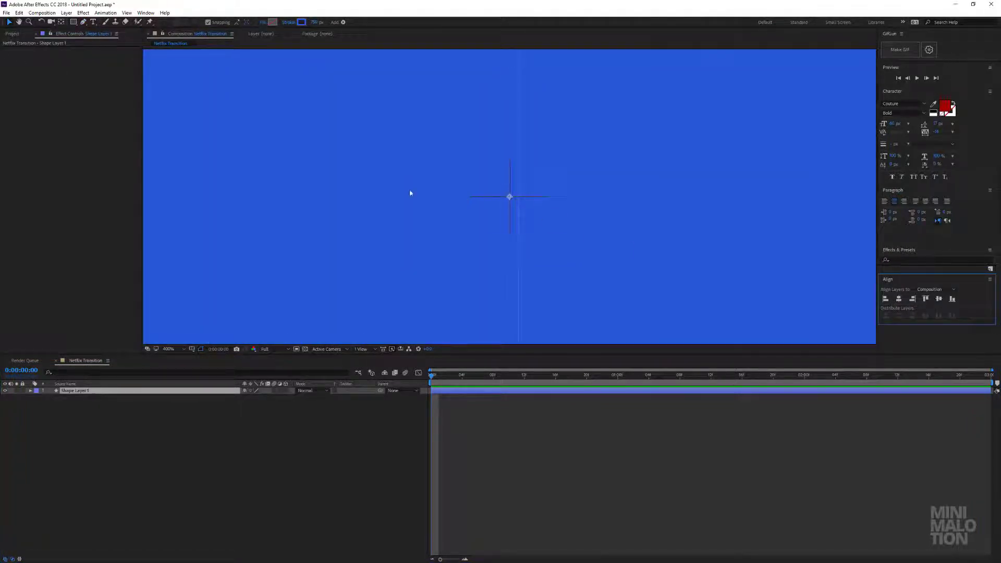
left_click(61, 22)
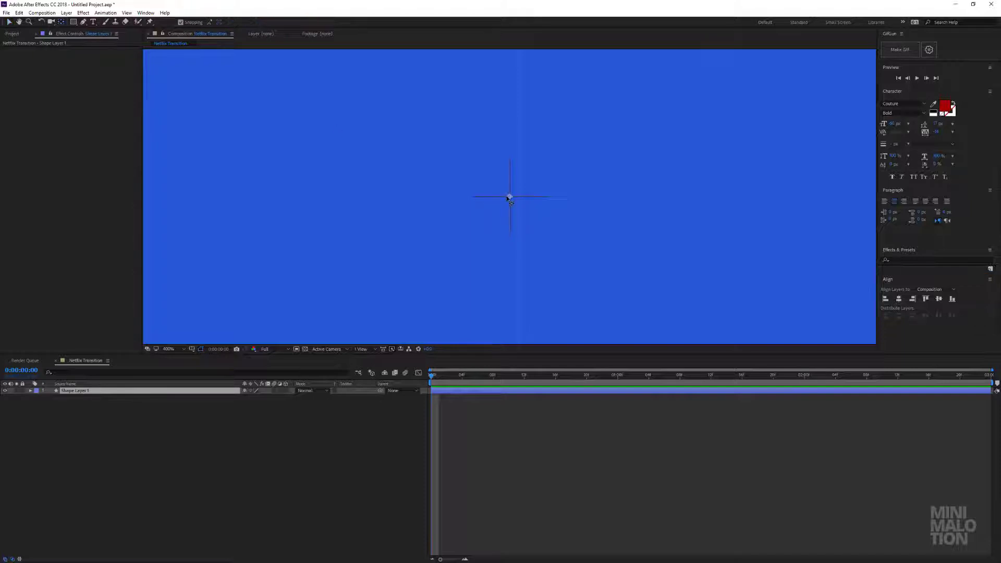
left_click_drag(509, 198, 519, 199)
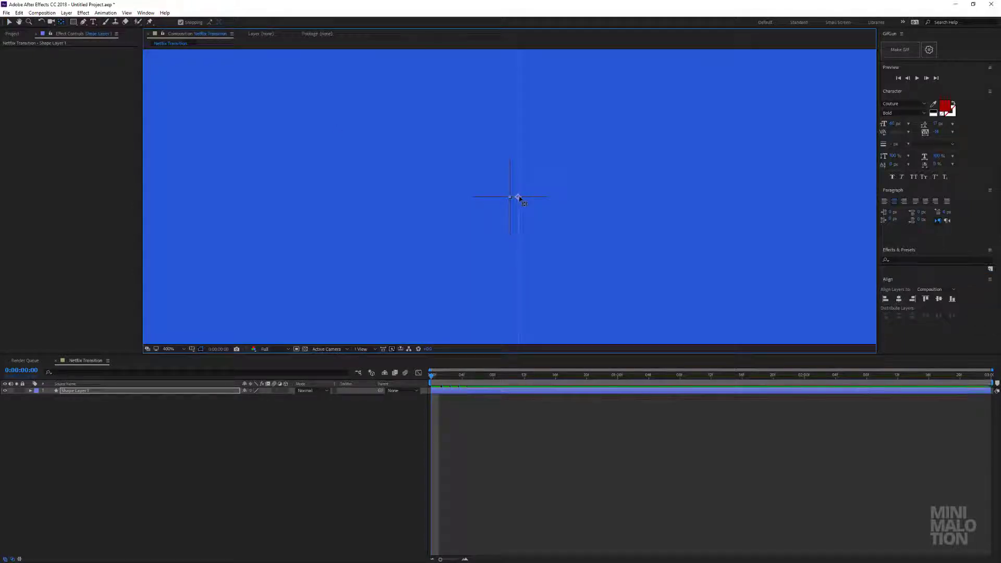
Try to align the shape layer horizontally to the centre of the composition
left_click(899, 299)
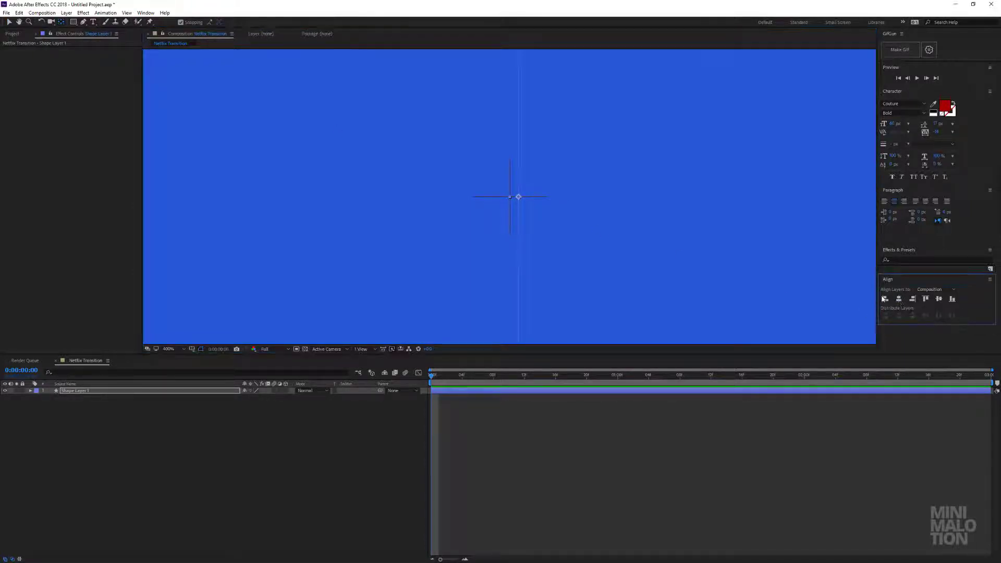
scroll(526, 214, "down", 6)
scroll(513, 199, "up", 6)
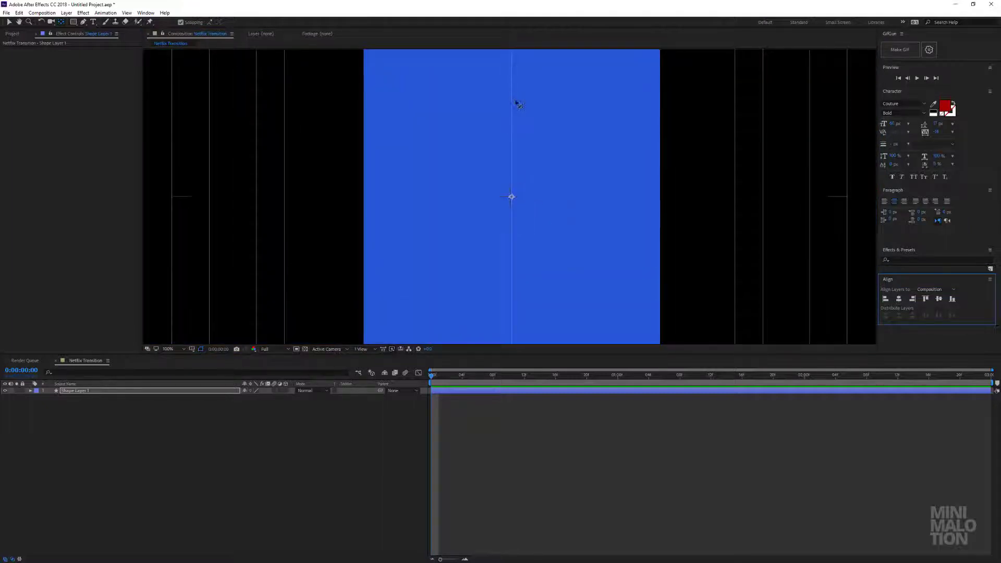
scroll(522, 177, "down", 2)
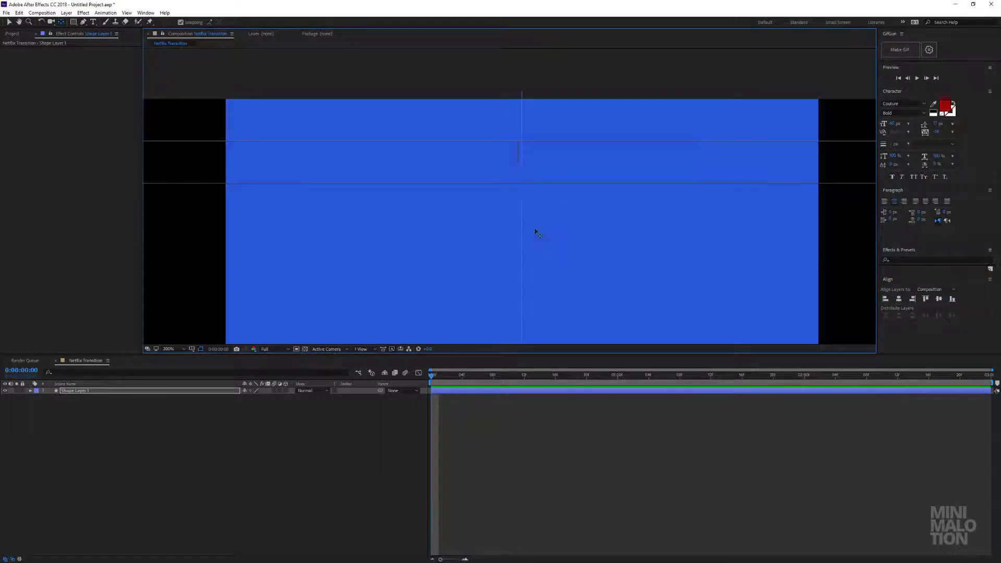
key("v")
scroll(454, 101, "up", 2)
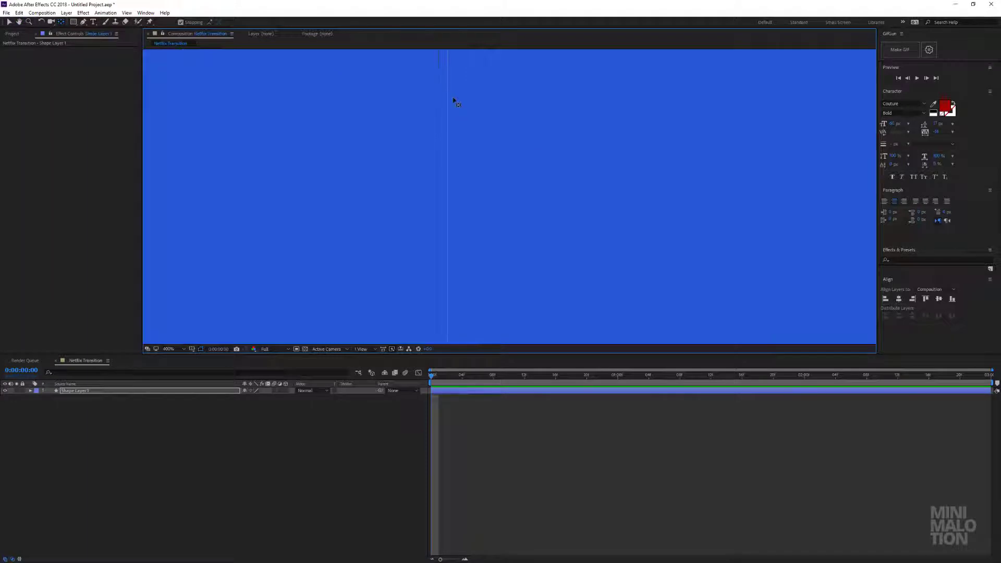
left_click(57, 394)
scroll(340, 273, "down", 2)
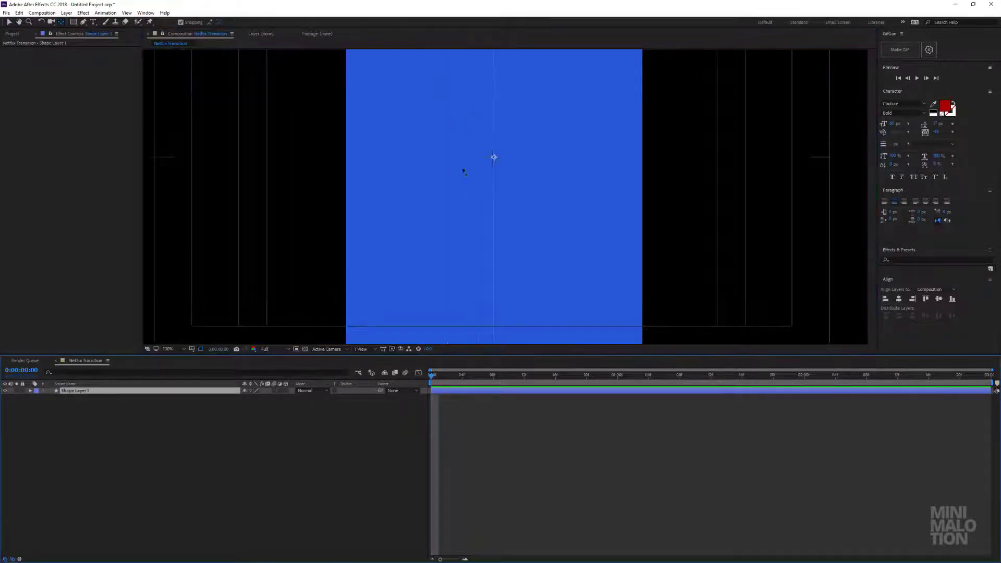
scroll(469, 161, "up", 1)
left_click(897, 301)
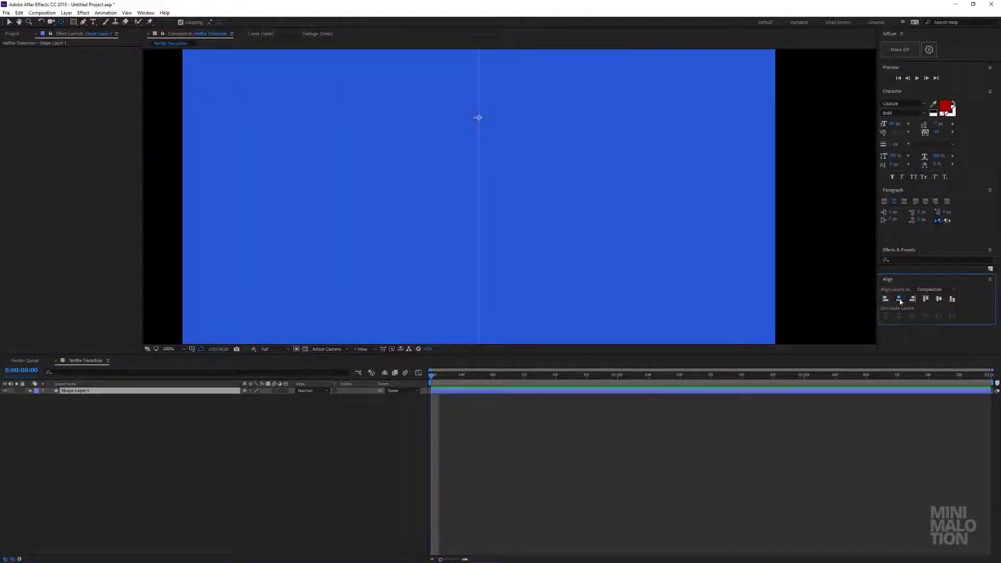
Reposition the shape layer so its vertical line runs exactly through the composition's centre mark
left_click(9, 22)
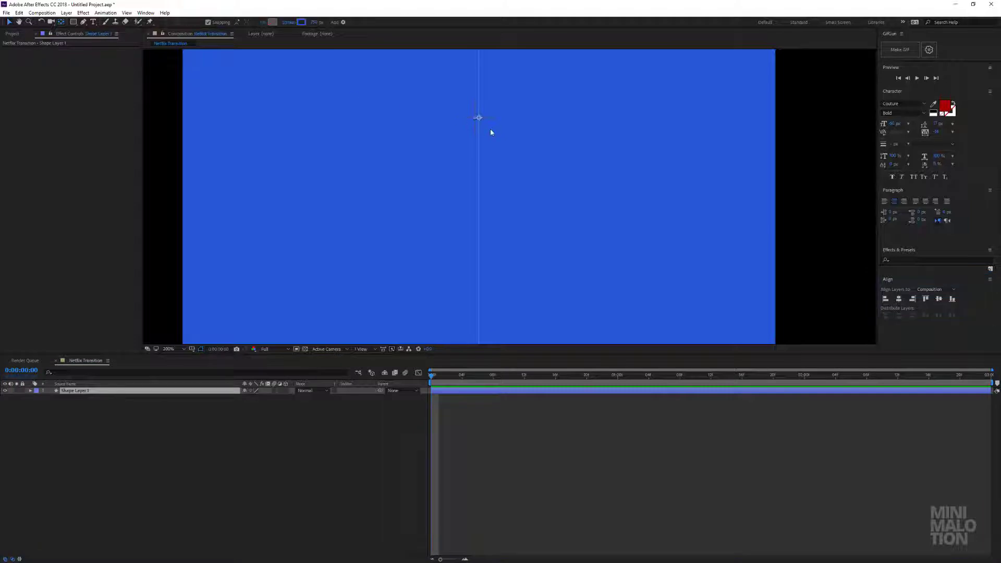
scroll(480, 129, "up", 2)
key("h")
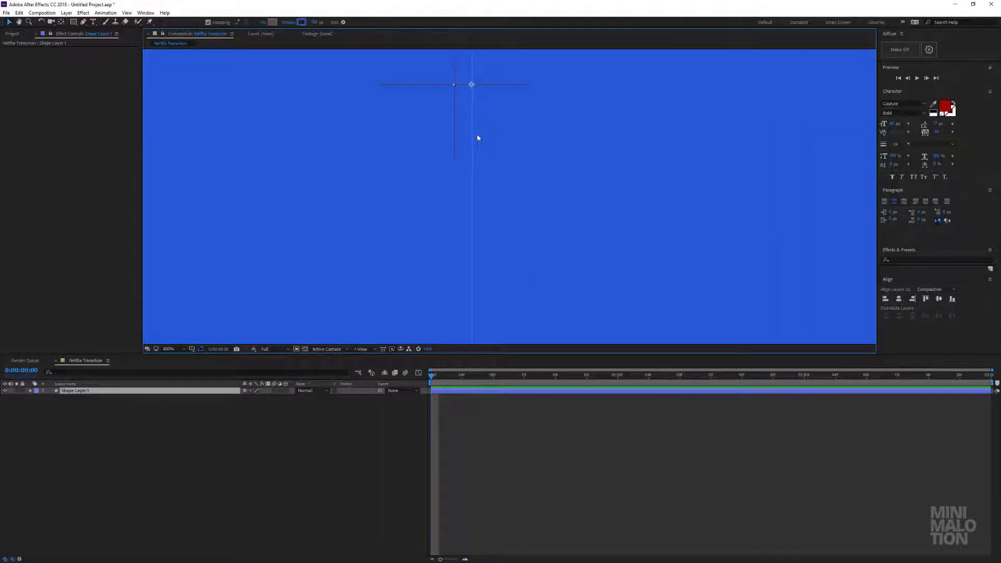
left_click_drag(476, 139, 490, 213)
key("v")
key("comma")
key("comma")
key("comma")
key("comma")
key("comma")
key("comma")
key("comma")
key("comma")
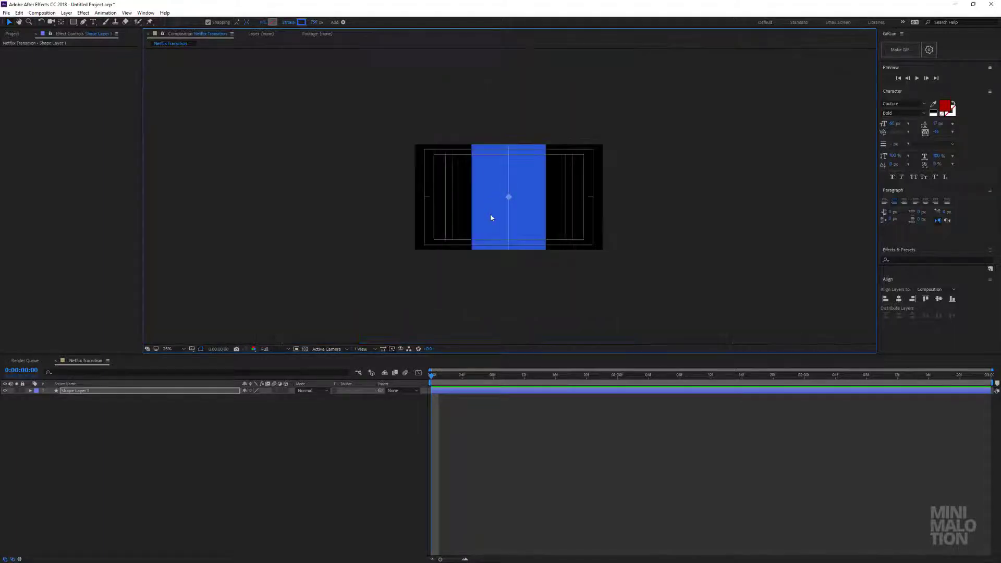
Check the line against the centre marks, then hide the title/action safe guides
scroll(509, 101, "up", 1)
key("space")
left_click_drag(511, 96, 515, 249)
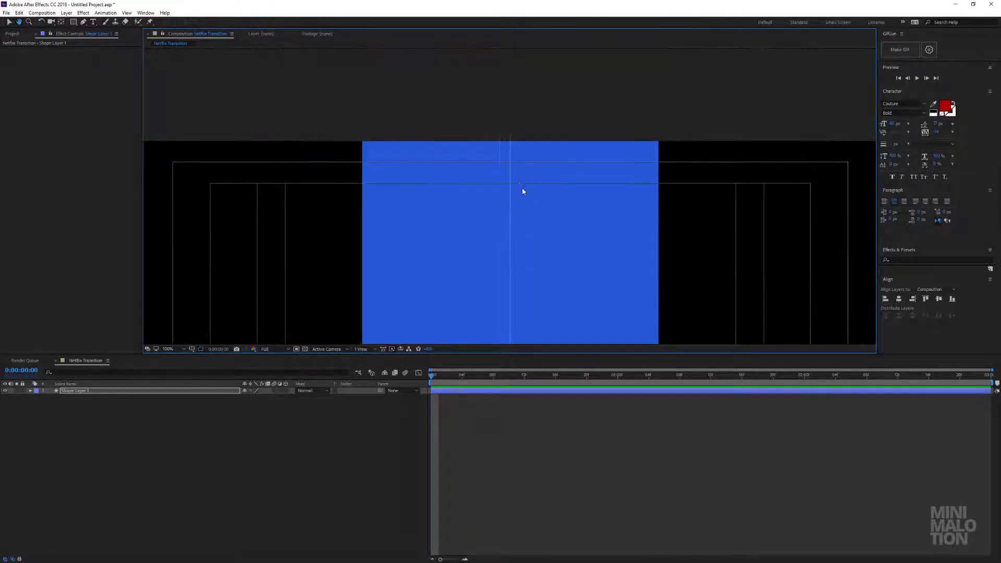
scroll(519, 181, "up", 3)
scroll(522, 282, "down", 7)
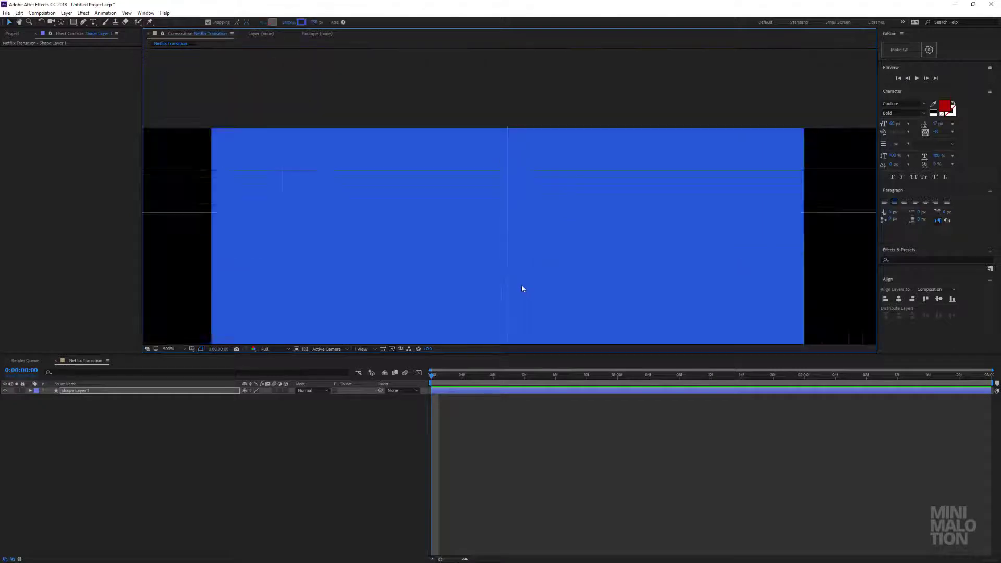
left_click_drag(520, 300, 498, 226)
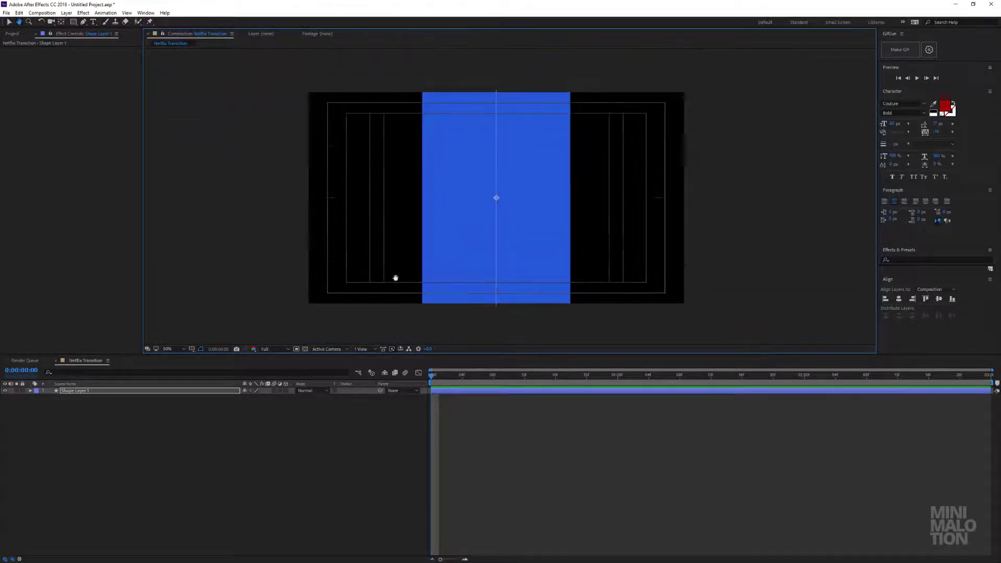
left_click(185, 349)
left_click(192, 349)
left_click(208, 358)
key("space")
left_click_drag(469, 187, 456, 195)
Set the stroke width of the shape layer's line to 750 px
left_click(245, 421)
left_click(152, 391)
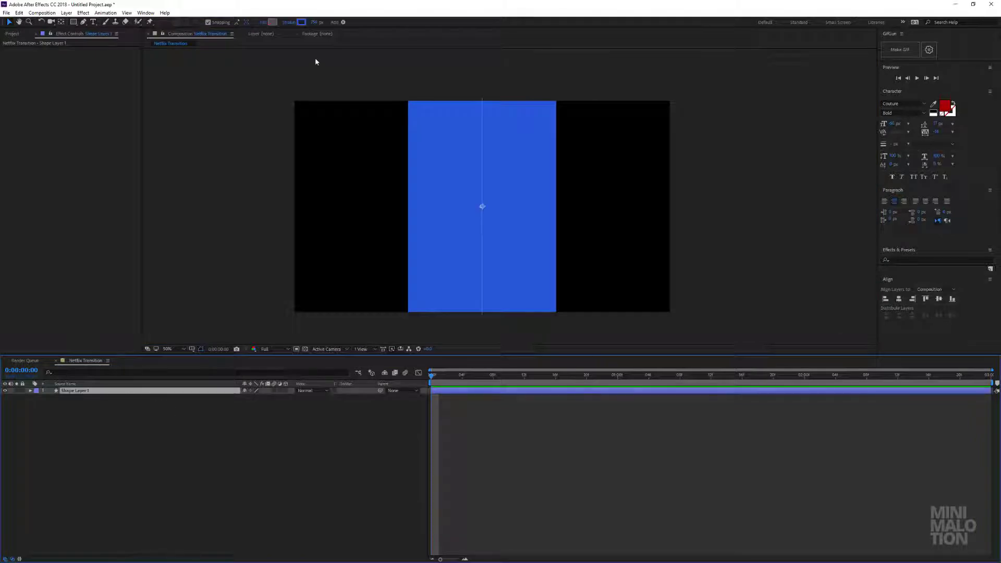
left_click(316, 22)
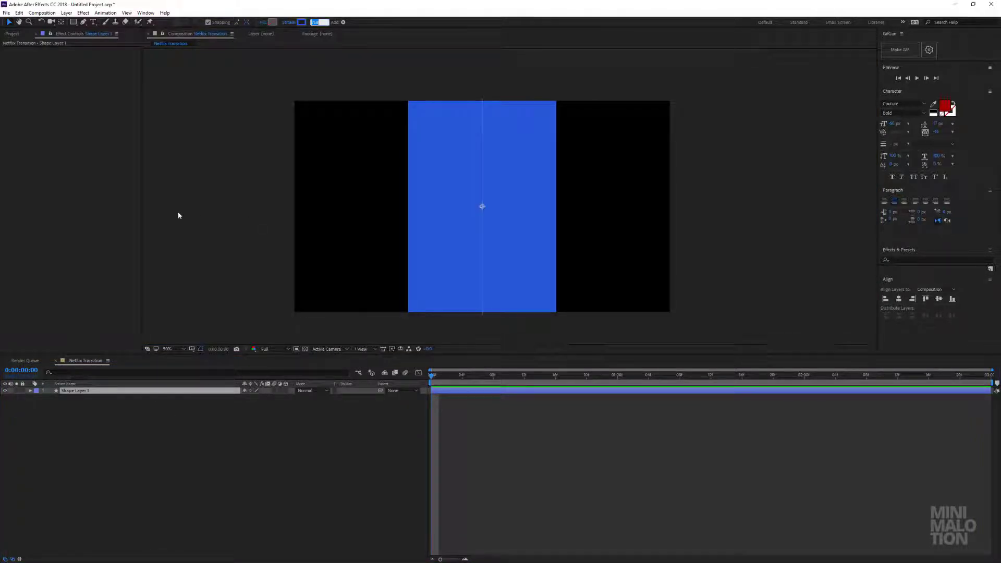
type("750")
key("Return")
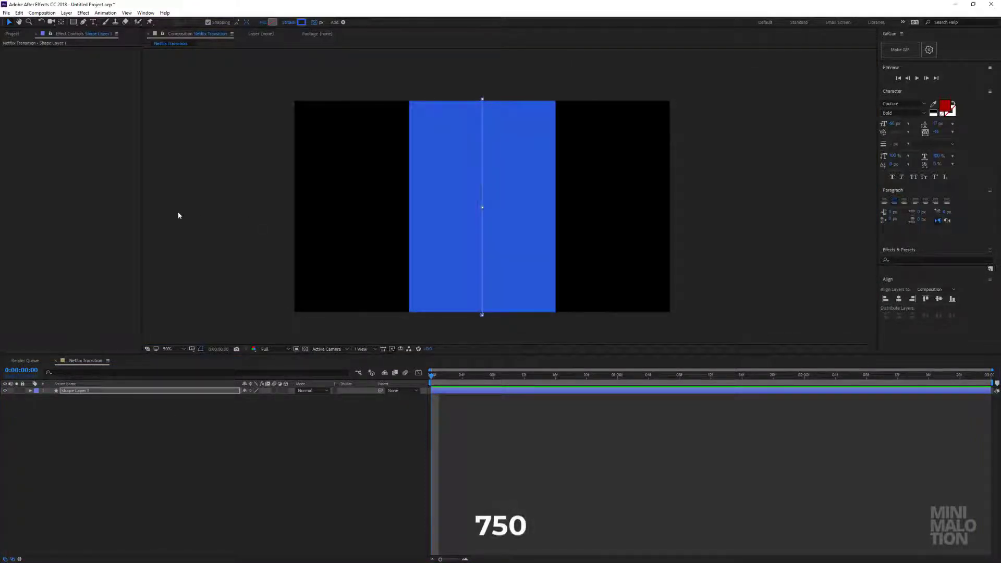
Set the shape's fill type to None and its stroke type to Solid Color
left_click(263, 21)
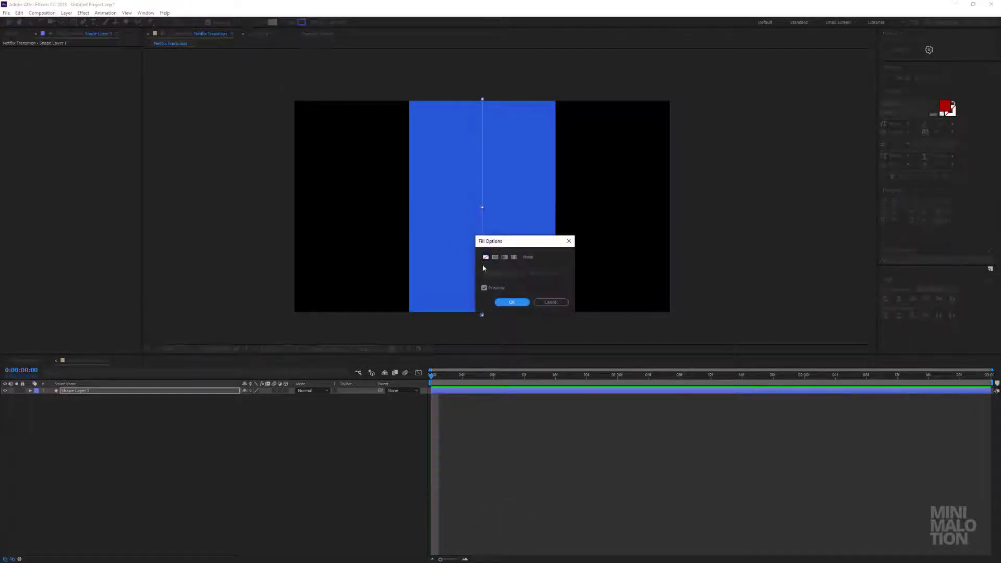
left_click(512, 302)
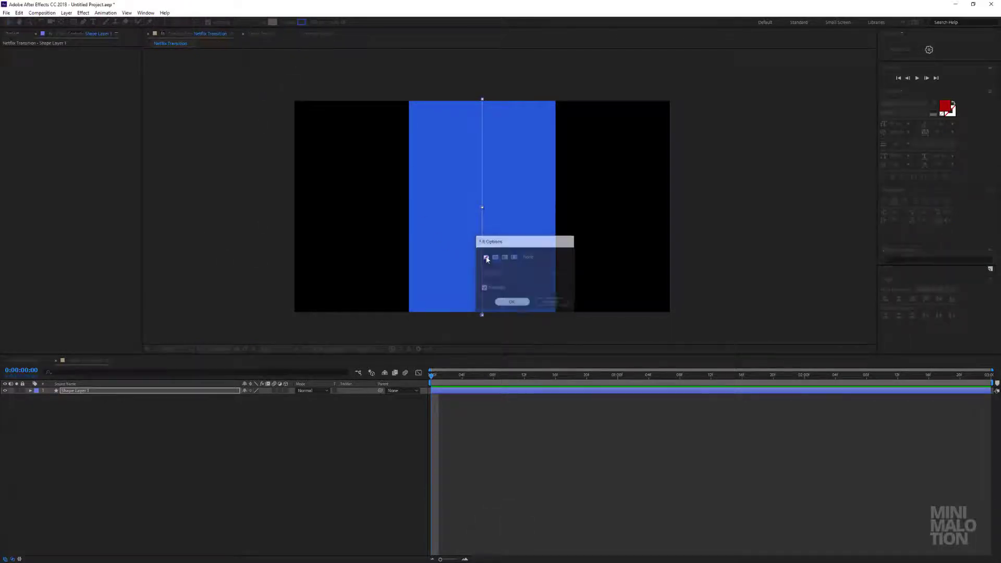
left_click(291, 22)
left_click(512, 301)
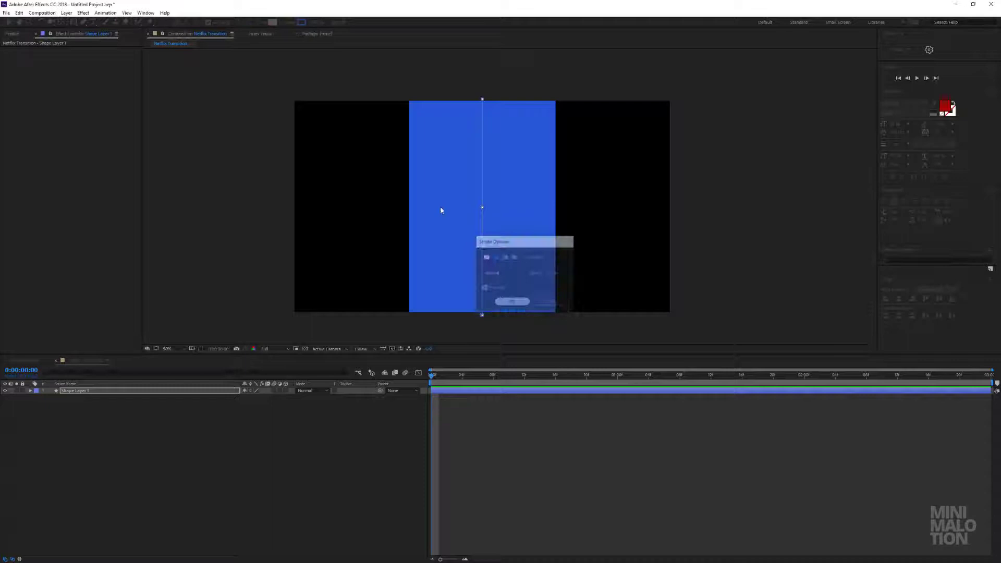
Set the shape layer's stroke color to hex A80000
left_click(302, 22)
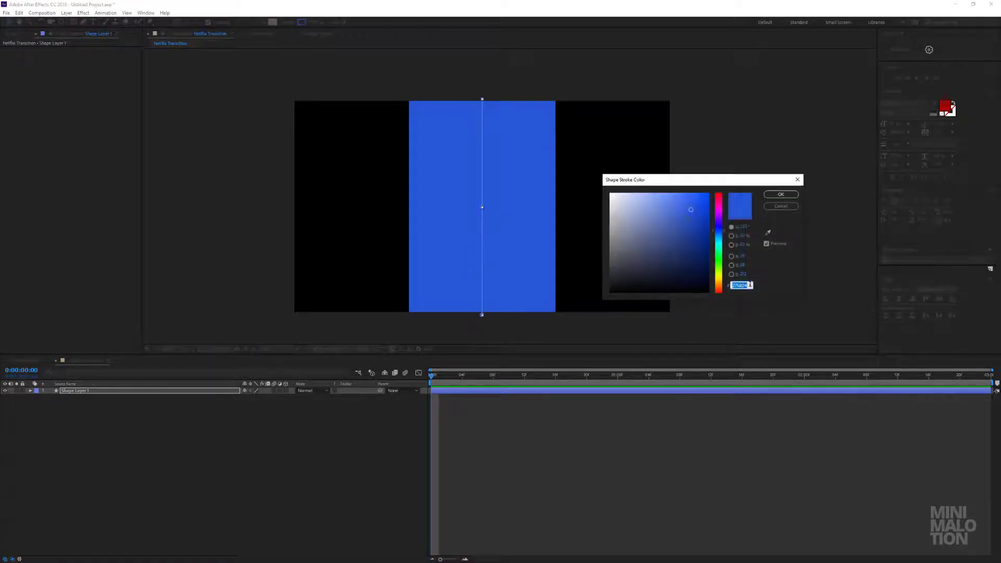
type("A")
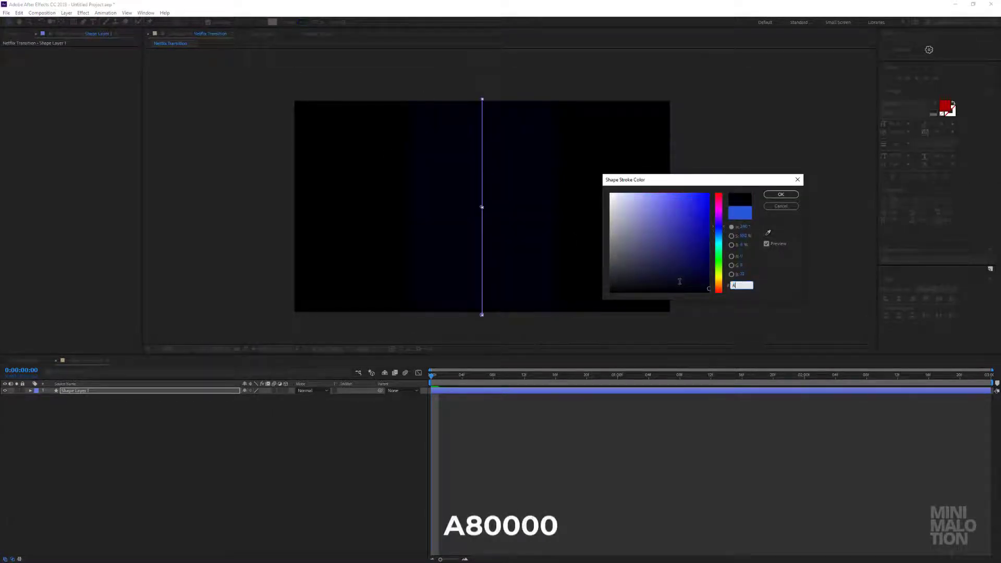
type("800")
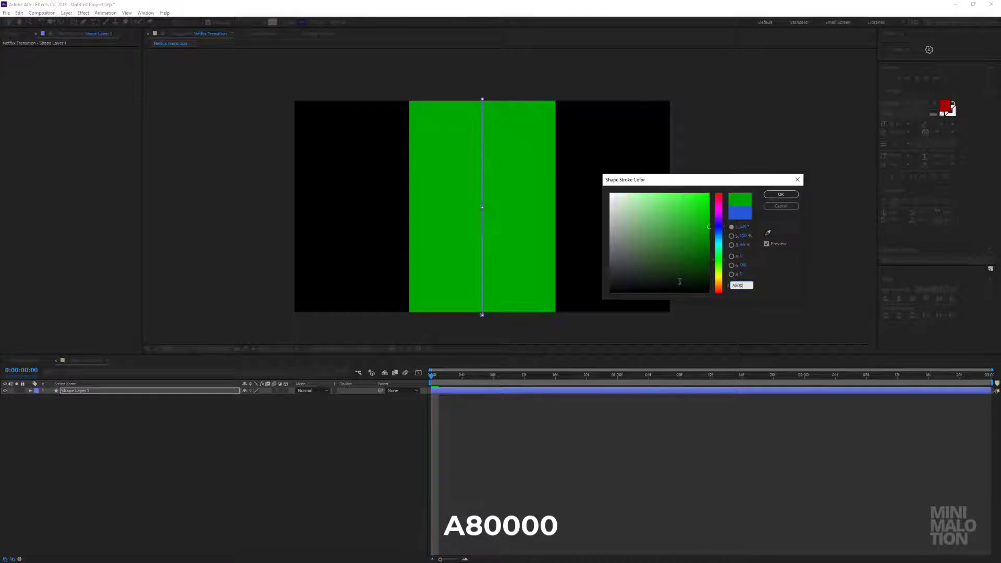
type("00")
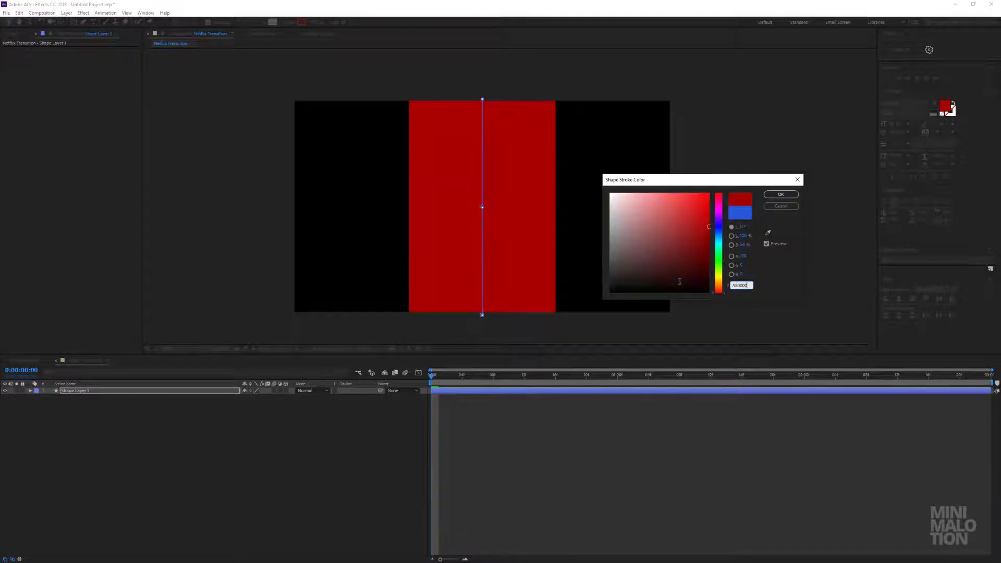
left_click(781, 194)
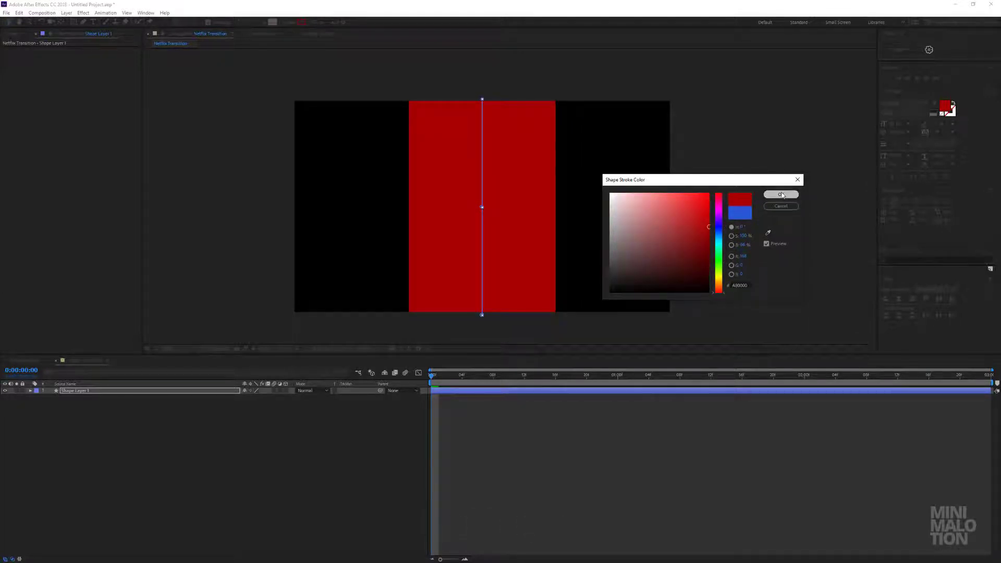
Add Trim Paths to the shape layer's contents and expand its properties
left_click(175, 391)
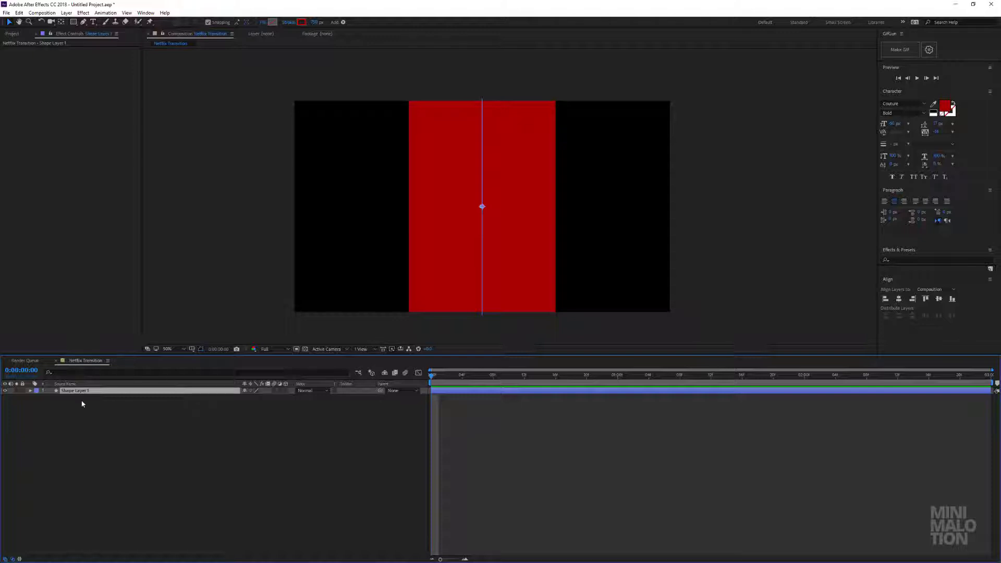
left_click(31, 391)
left_click(290, 397)
left_click(315, 352)
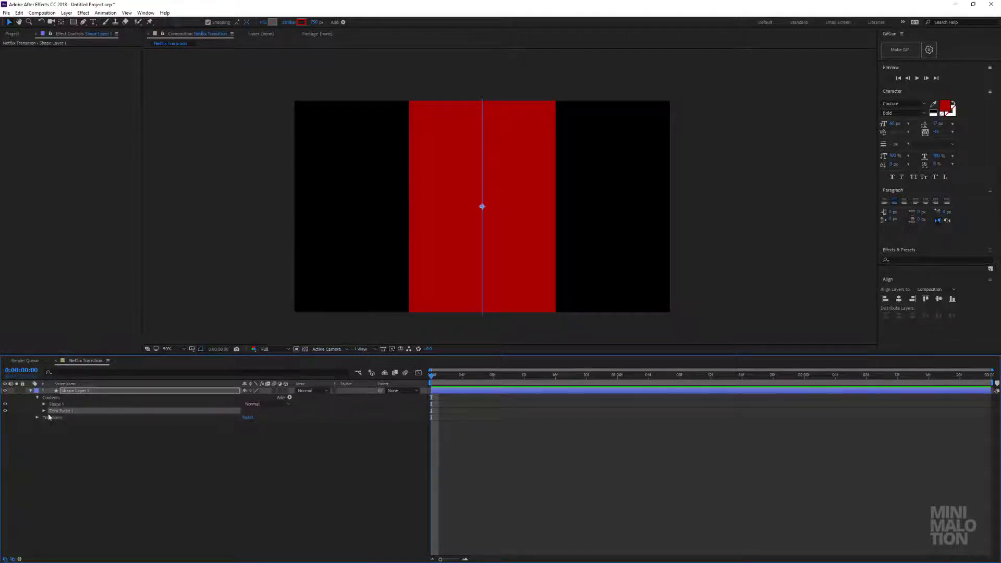
left_click(44, 411)
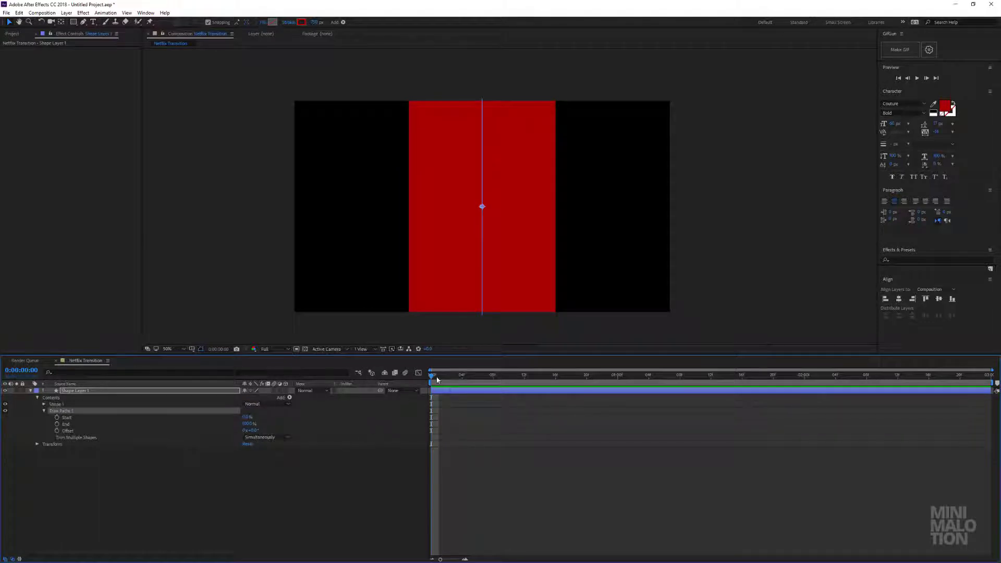
Add keyframes for the Trim Paths End value at 0:00:00:02 and 0:00:00:07
left_click_drag(437, 379, 444, 379)
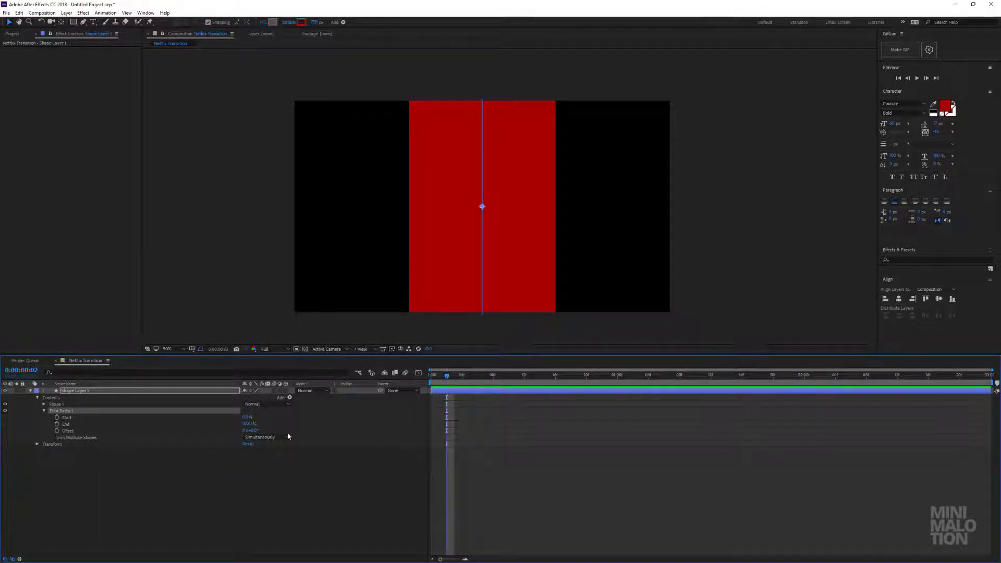
left_click_drag(440, 559, 452, 560)
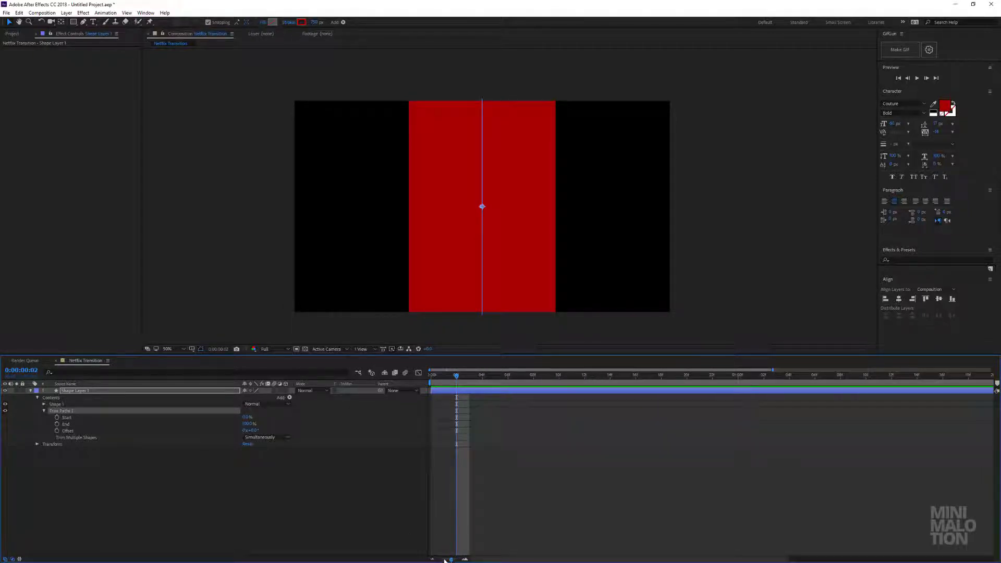
left_click(76, 425)
left_click(58, 424)
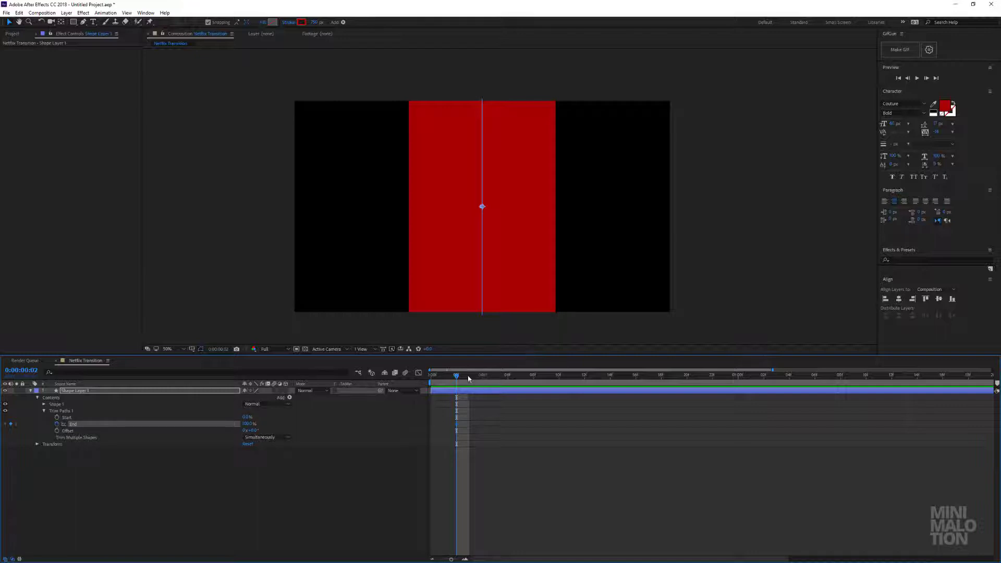
left_click_drag(468, 377, 520, 378)
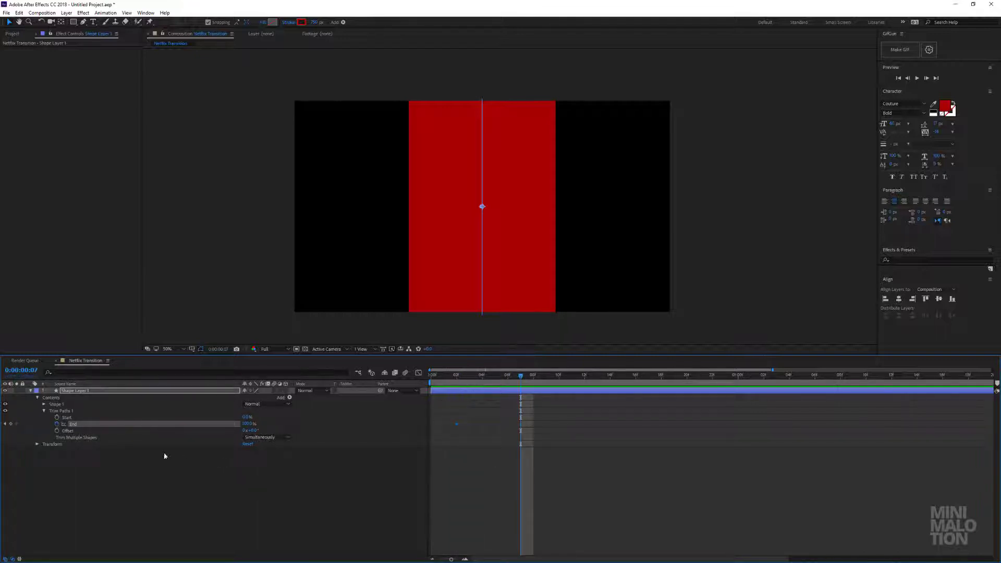
left_click(291, 459)
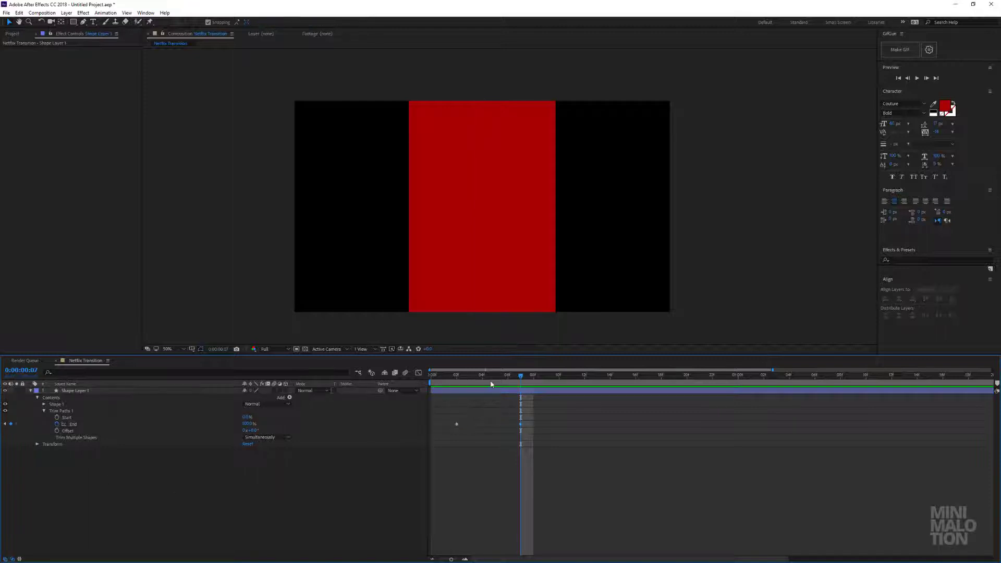
Set the Trim Paths End keyframe at 0:00:00:02 to 0%
left_click_drag(485, 379, 496, 434)
left_click(247, 423)
type("0")
key("Return")
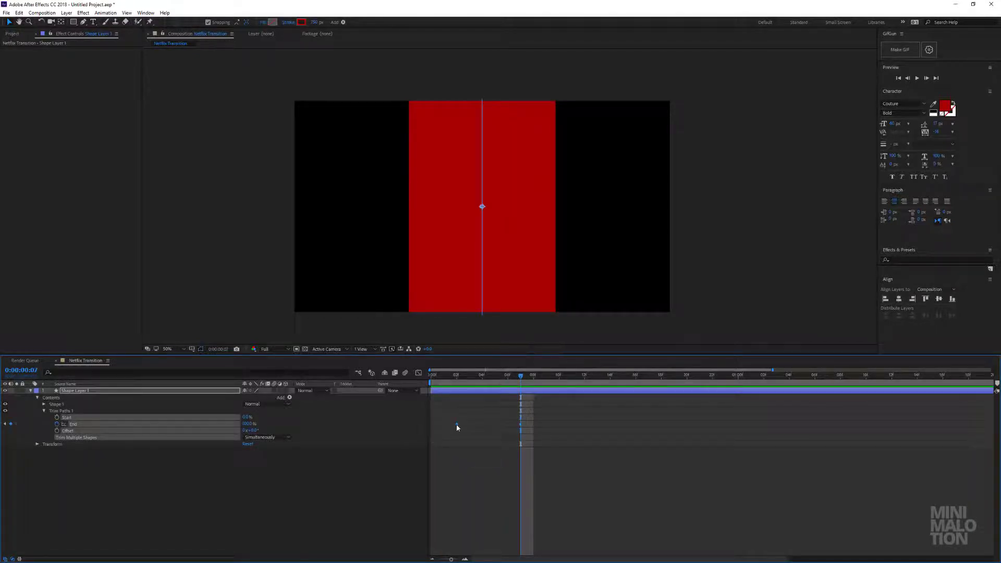
Apply Easy Ease to both Trim Paths End keyframes
right_click(455, 424)
mouse_move(505, 521)
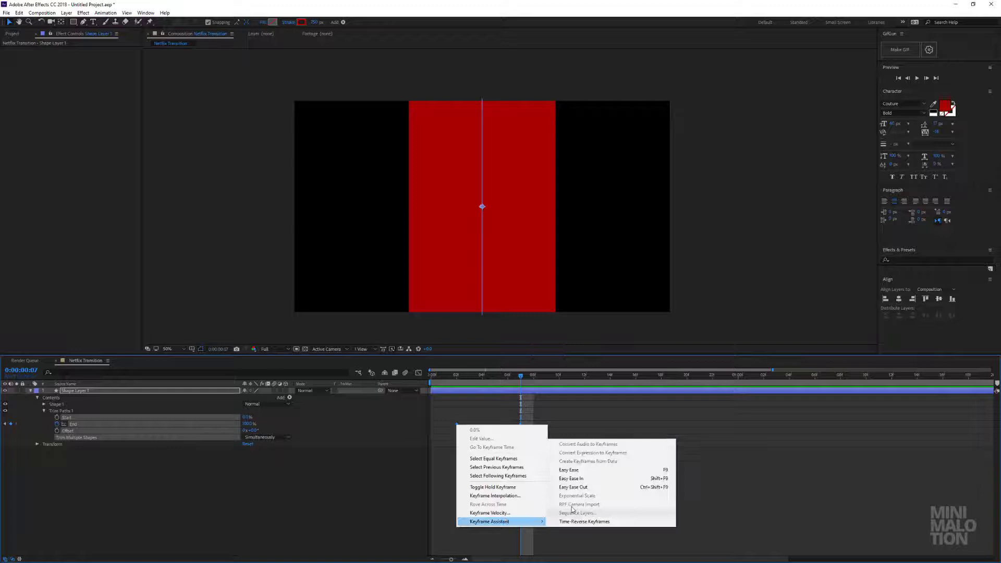
left_click(574, 468)
left_click(276, 488)
Keyframe the Trim Paths Start value at 0:00:00:17, keeping 0%, and set it to 100% at 0:00:00:22
left_click_drag(521, 375, 648, 383)
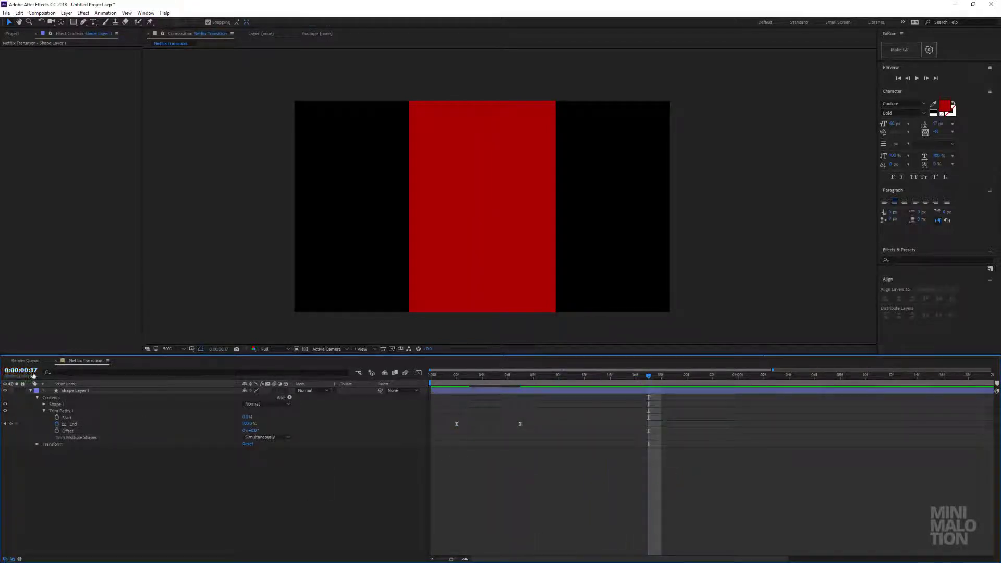
left_click(57, 418)
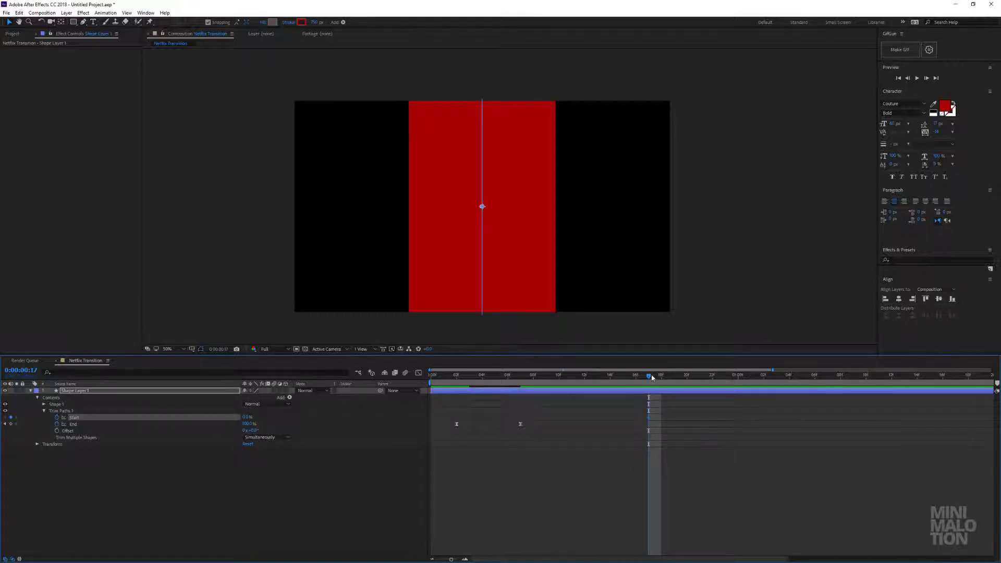
left_click_drag(651, 377, 712, 378)
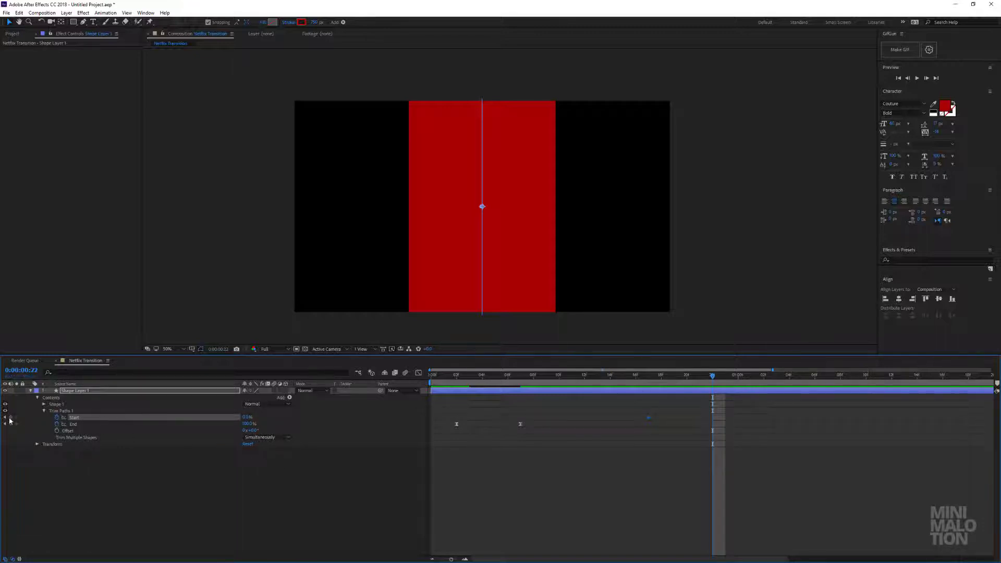
left_click(246, 417)
type("100")
key("Return")
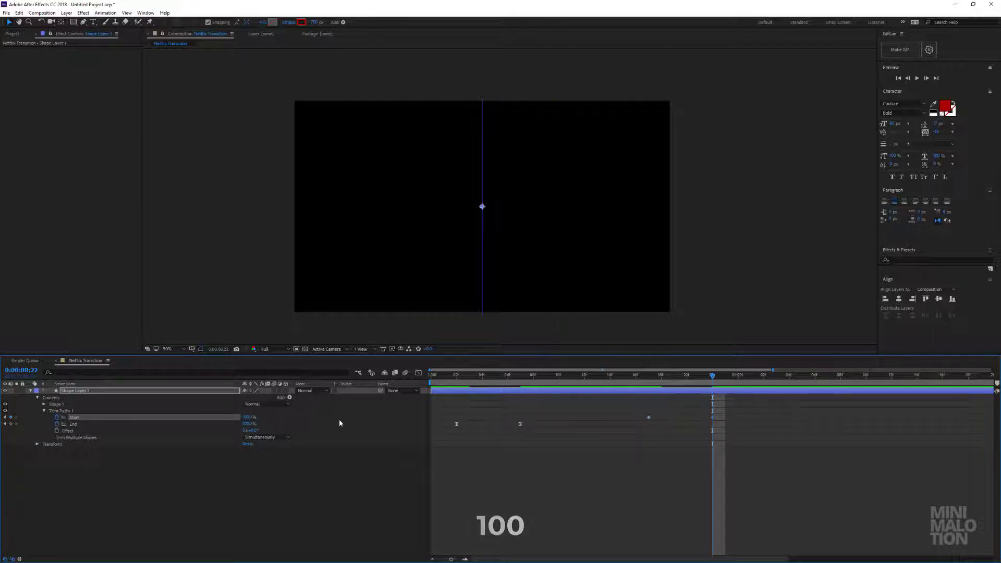
left_click(681, 438)
Scrub back through the animation and apply Easy Ease to both Trim Paths Start keyframes
left_click(646, 376)
left_click_drag(640, 378, 508, 403)
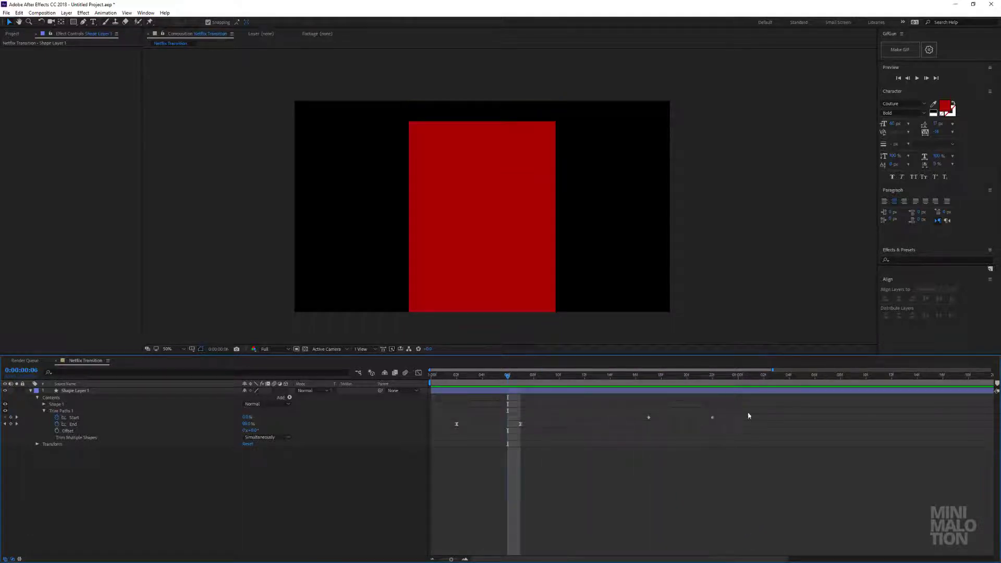
left_click_drag(752, 411, 633, 436)
right_click(649, 419)
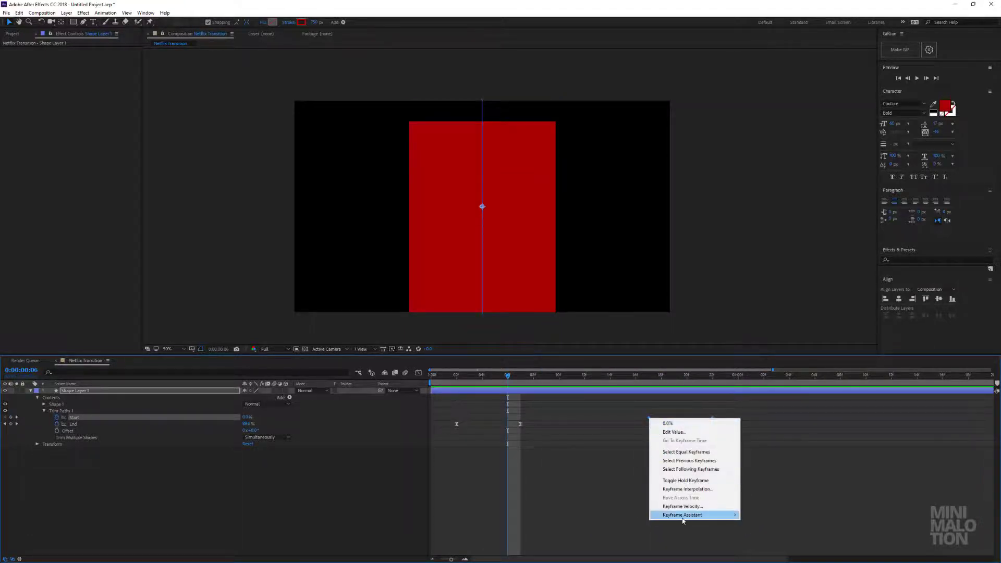
mouse_move(675, 515)
left_click(774, 464)
left_click(680, 452)
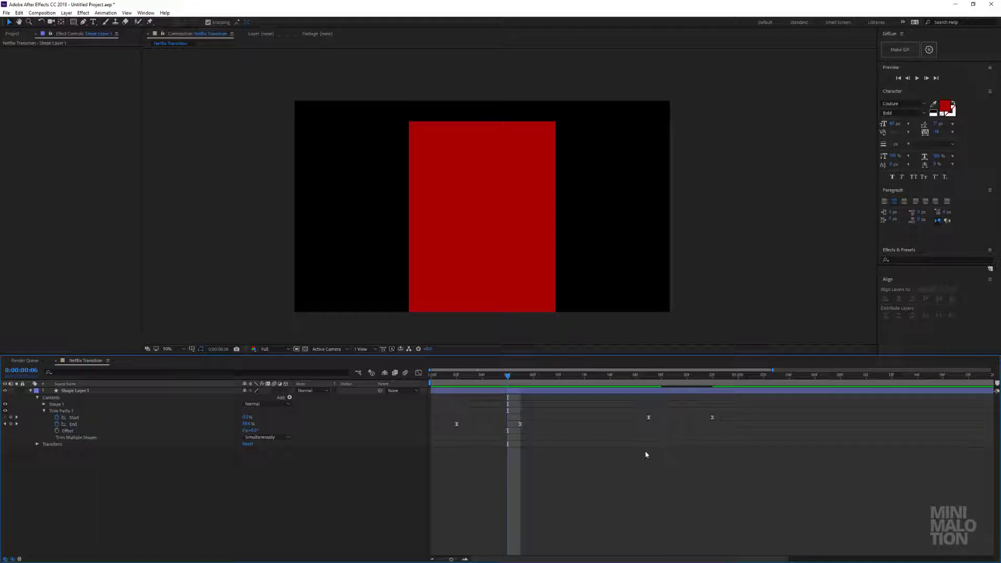
Set the shape layer's X position to 375 and preview the bar's animation
left_click(514, 391)
left_click(437, 492)
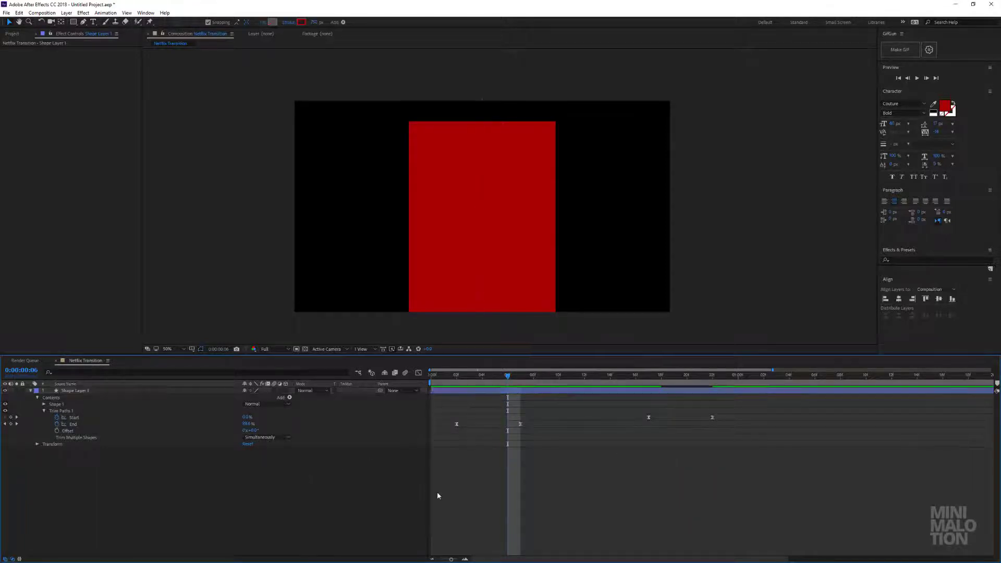
left_click_drag(509, 376, 571, 391)
left_click(509, 392)
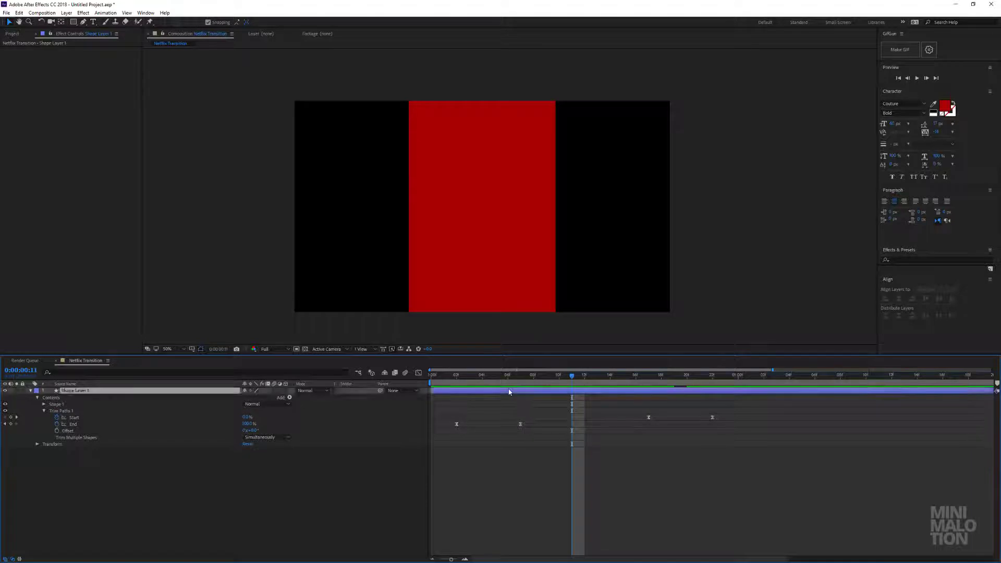
left_click(37, 444)
left_click(246, 456)
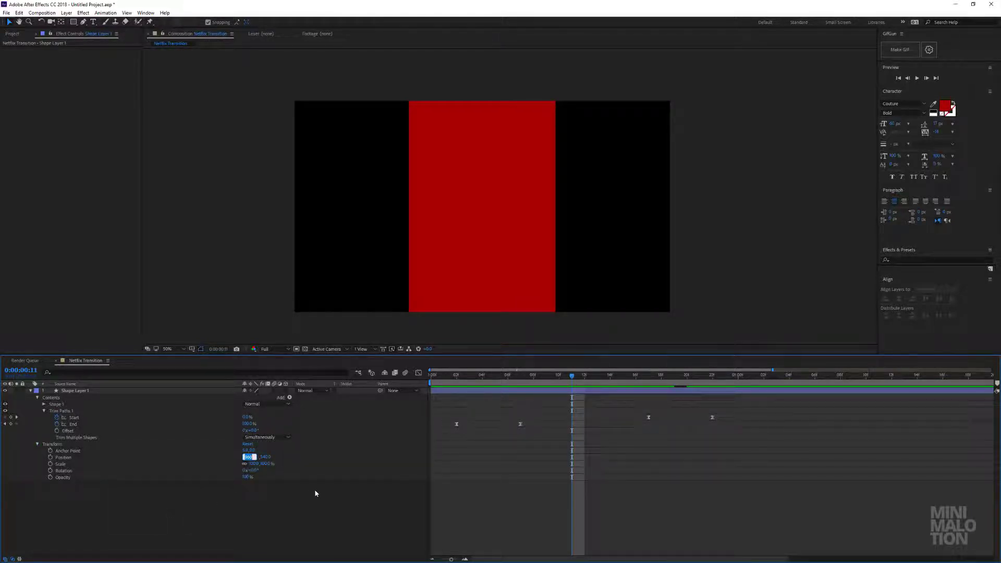
type("375")
key("Return")
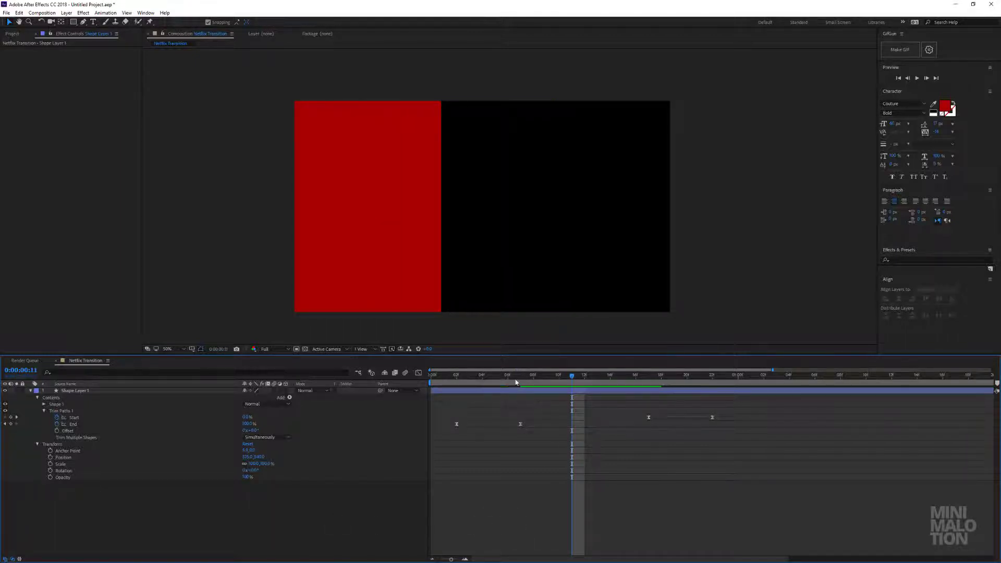
key("space")
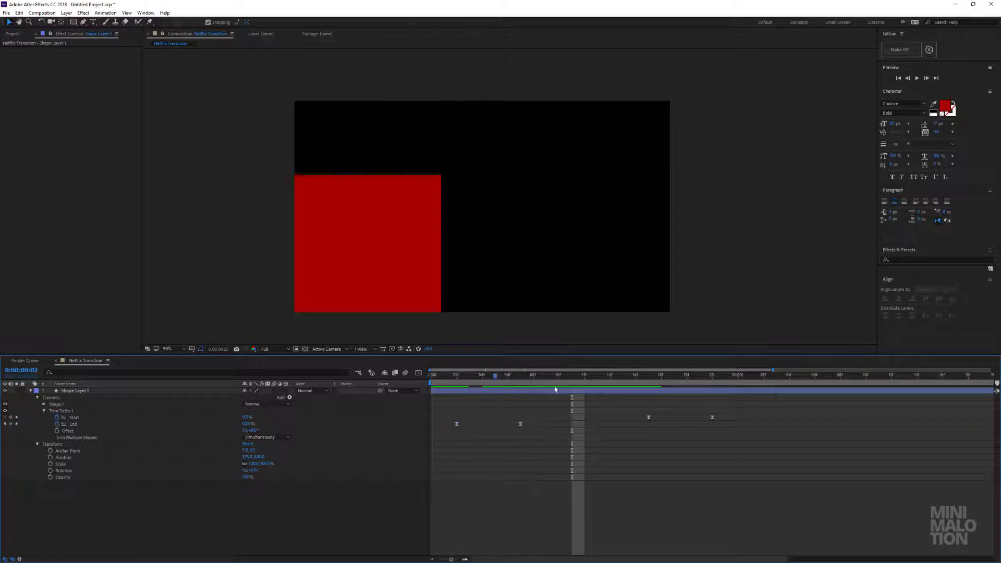
key("space")
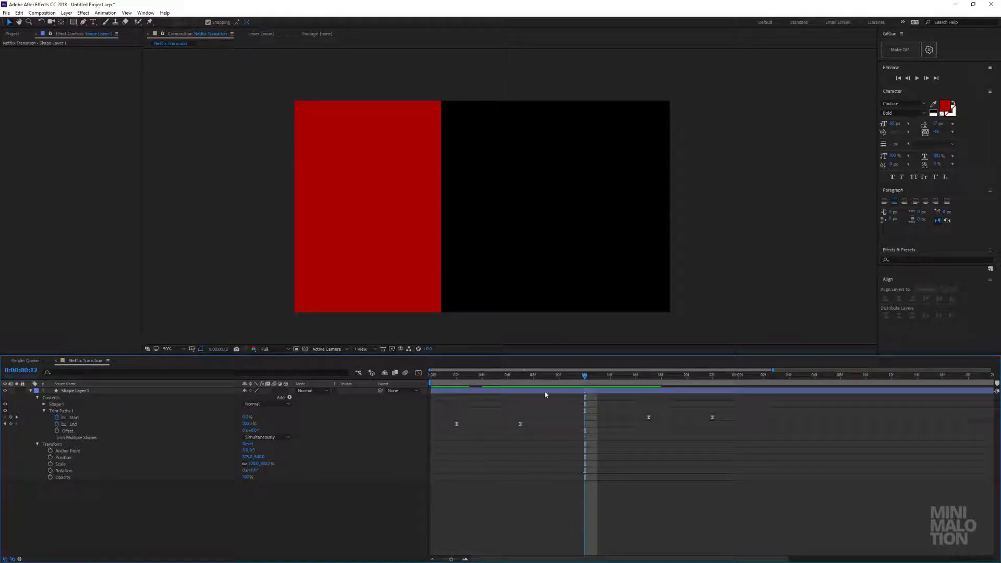
Collapse the shape layer's properties and rename the layer Left
left_click(83, 390)
left_click(30, 391)
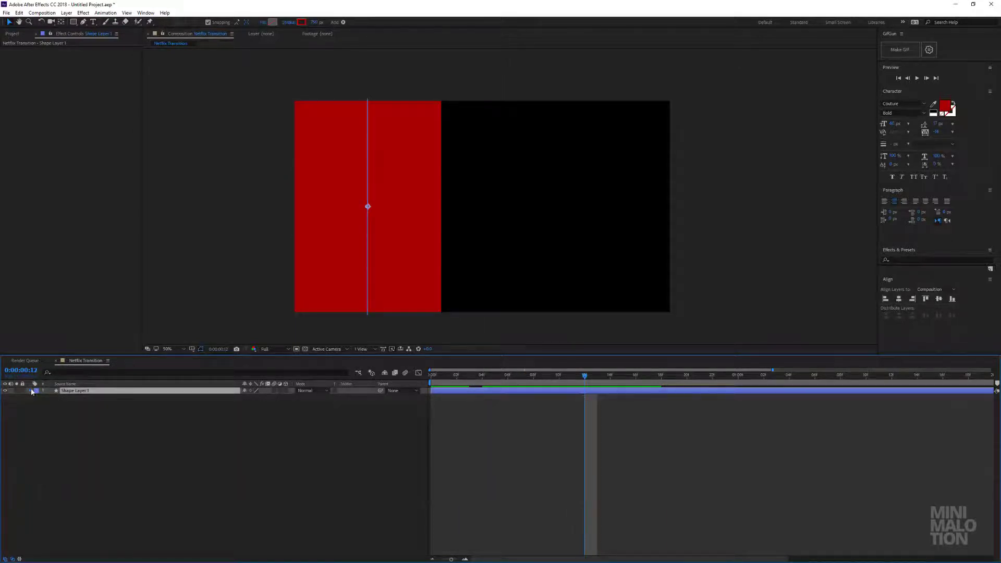
key("Return")
type("L")
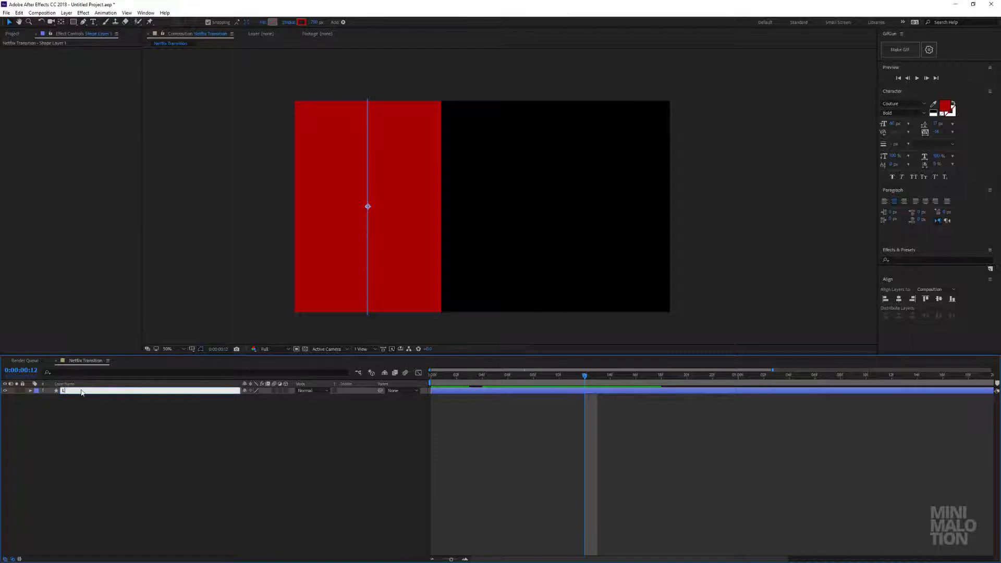
type("eft")
key("Return")
Duplicate the Left layer and rename the copy Right
key("ctrl+d")
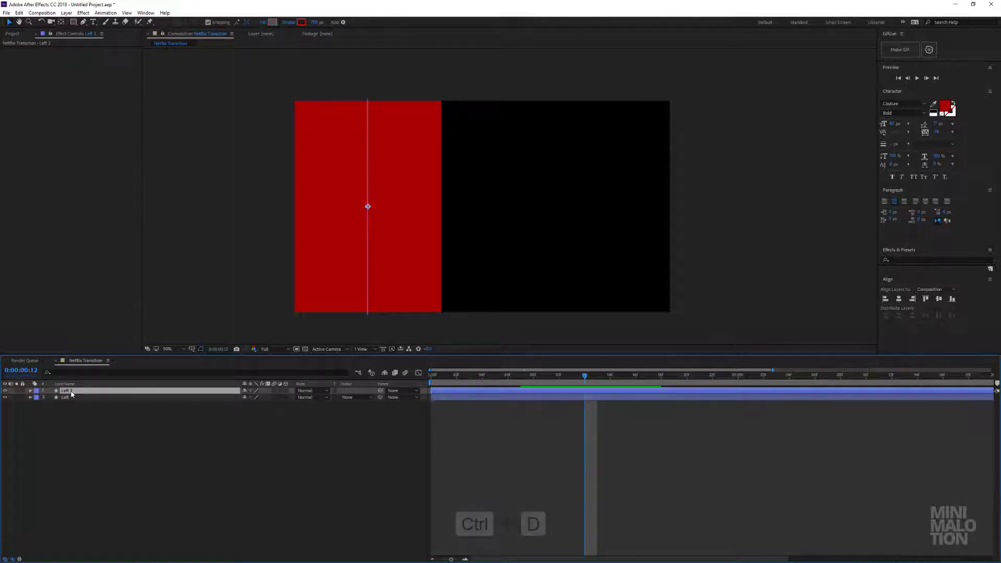
key("Return")
type("Righ")
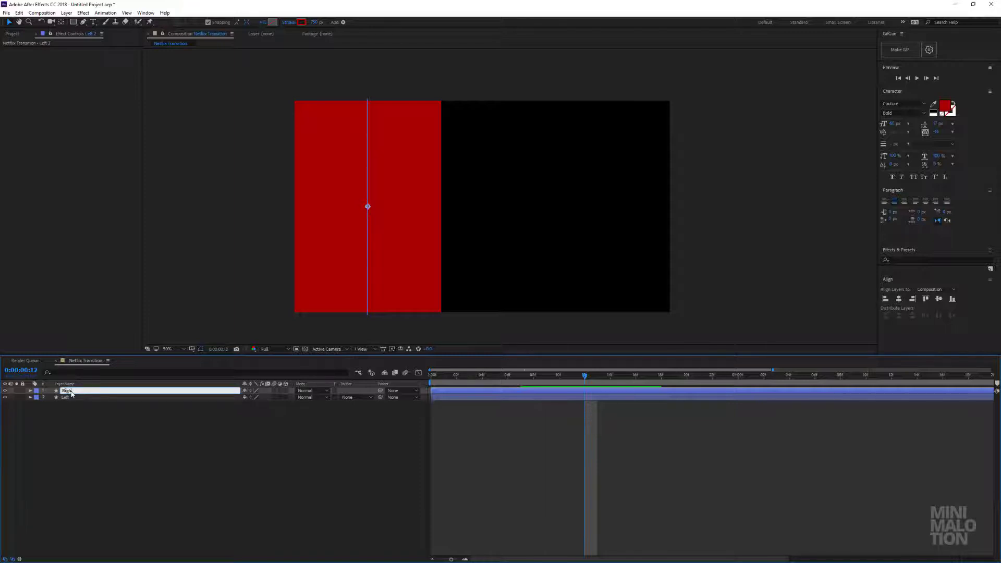
type("t")
key("Return")
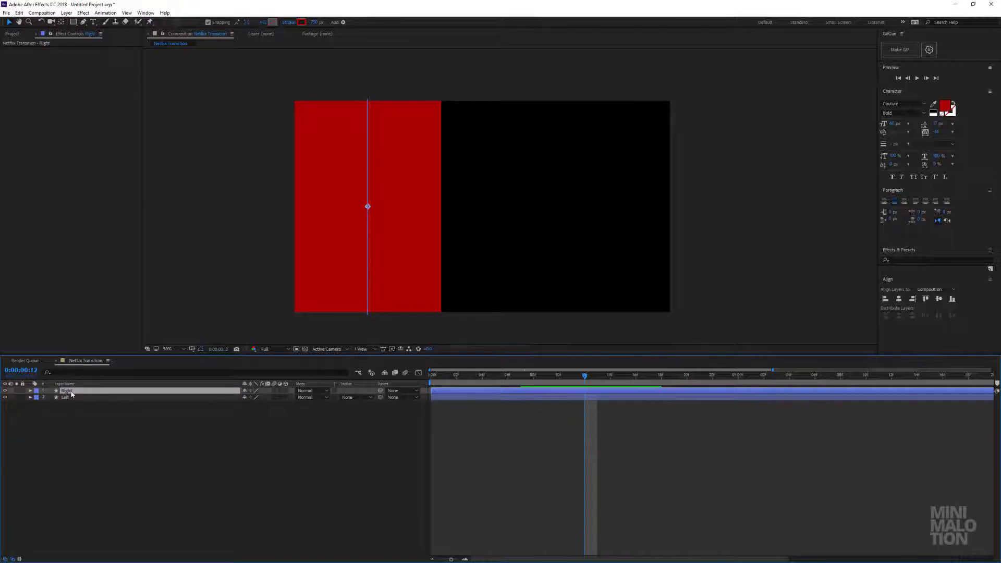
Reveal the Right layer's Trim Paths keyframes and move its second End keyframe to 0:00:00:05
left_click(30, 391)
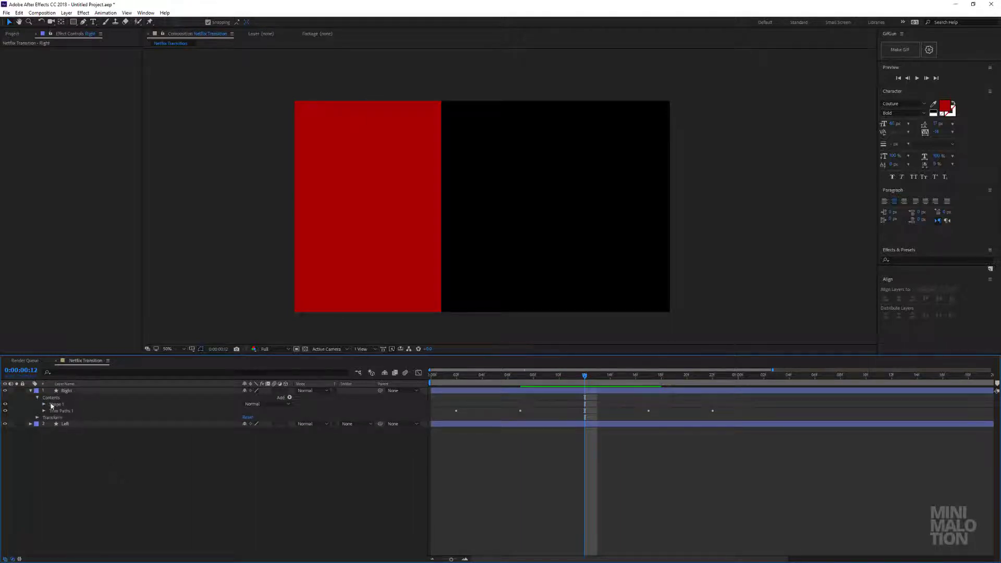
left_click(44, 411)
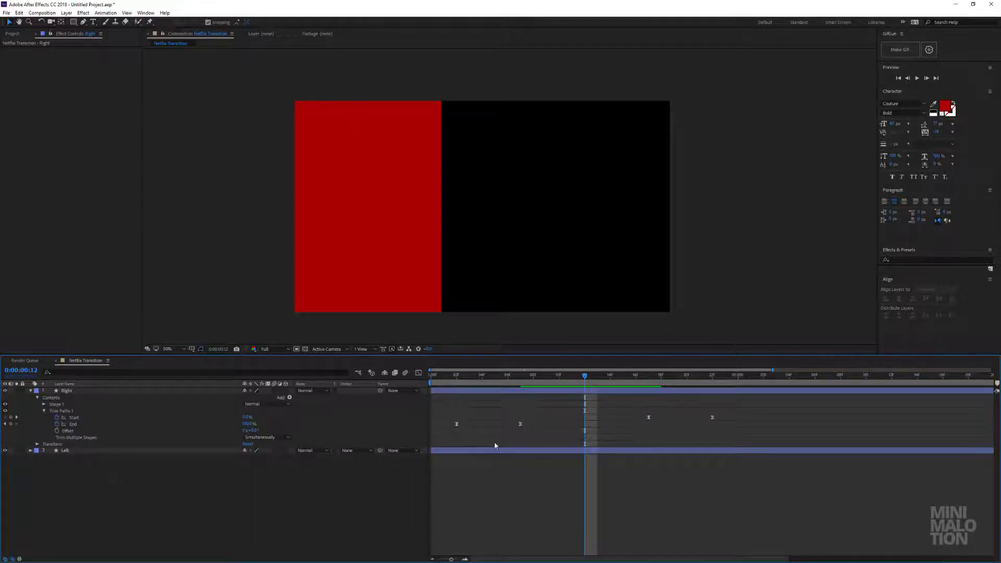
left_click_drag(533, 415, 506, 432)
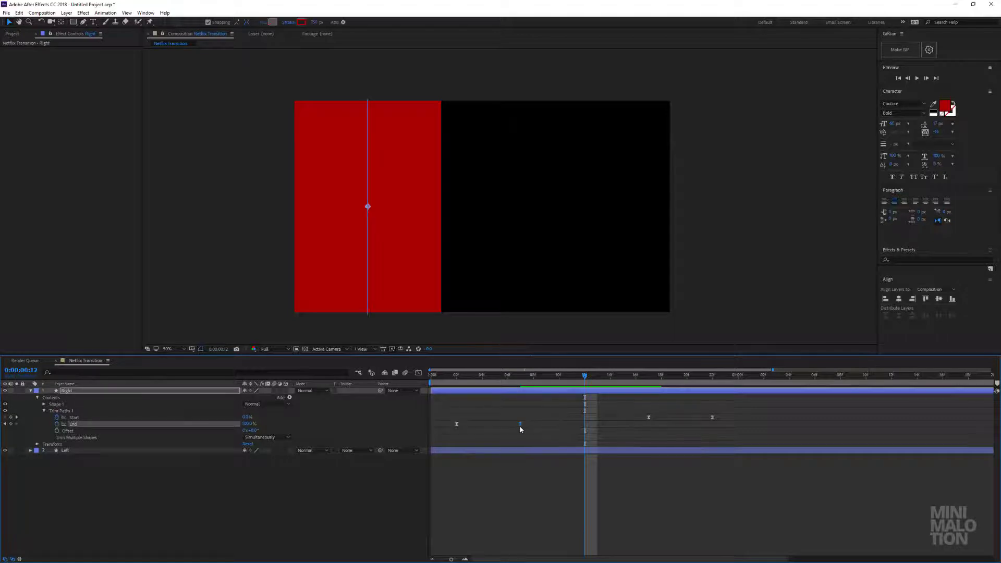
mouse_move(509, 427)
left_mouse_down()
mouse_move(485, 427)
mouse_move(497, 427)
left_mouse_up()
left_click_drag(456, 382, 494, 381)
left_click(536, 426)
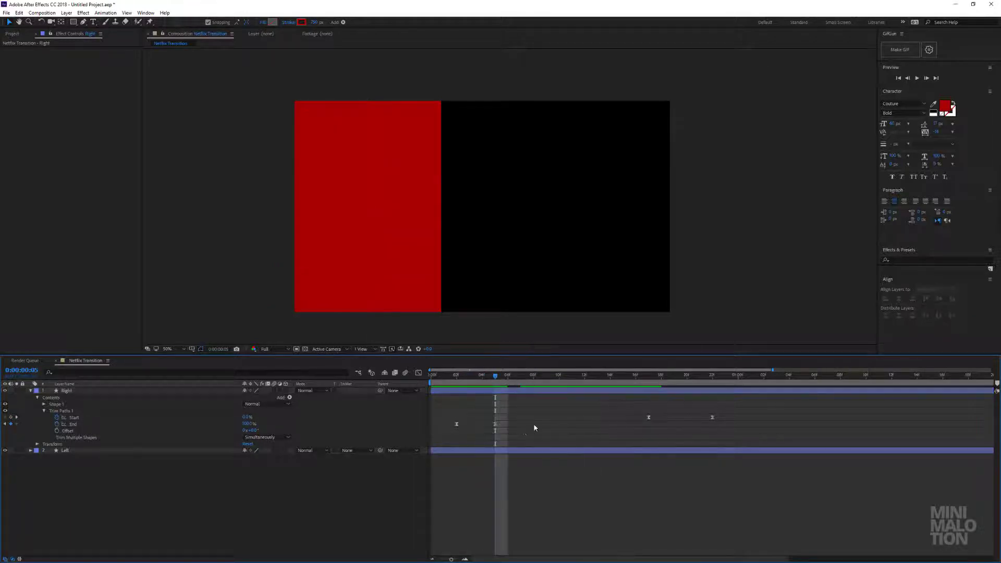
Move the Right layer's second Trim Paths Start keyframe to 0:00:00:20
left_click_drag(636, 381, 687, 417)
left_click(603, 396)
left_click(603, 392)
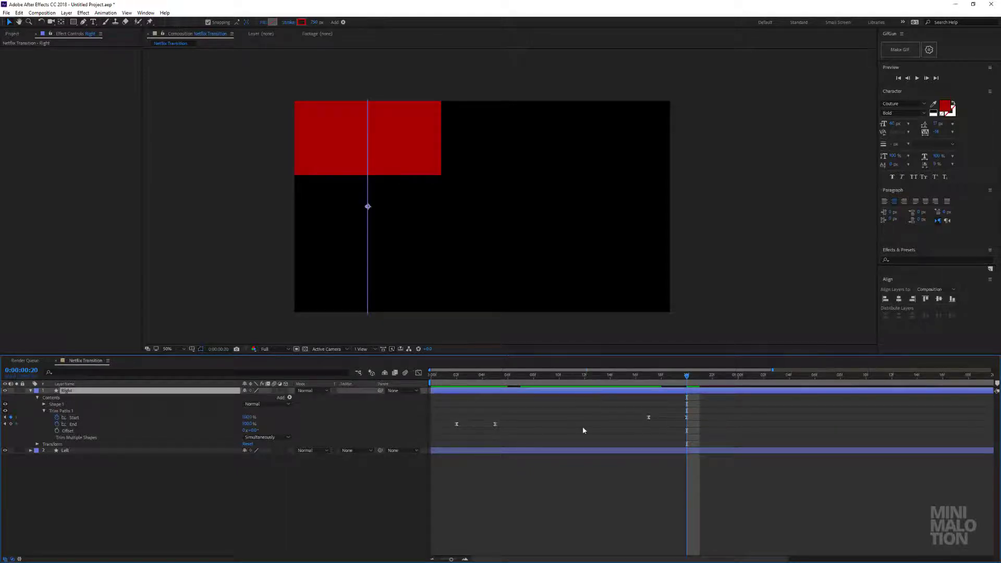
Set the Right layer's X position to 1545
left_click(37, 444)
left_click(246, 457)
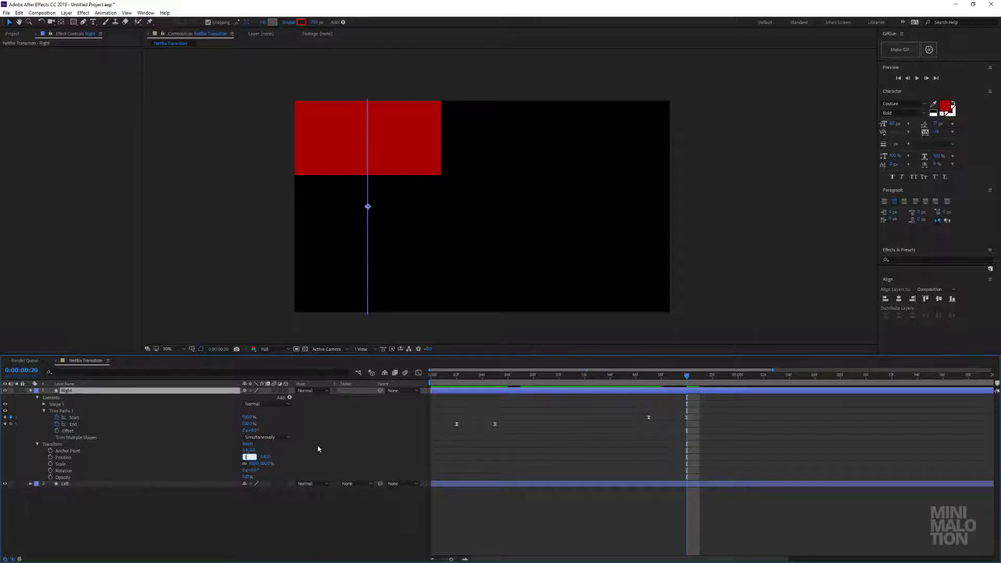
type("1545")
key("Return")
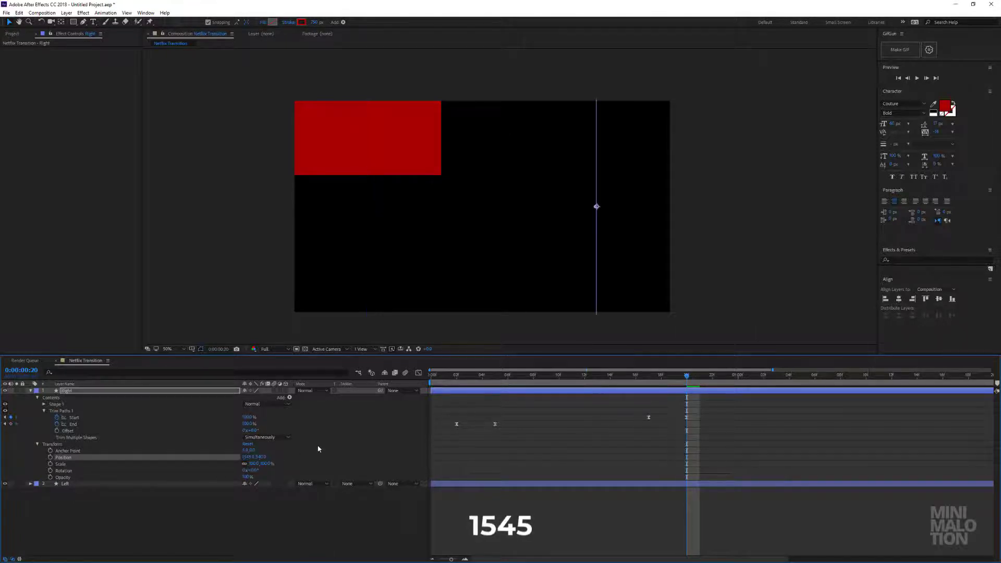
Shift both of the Right layer's Trim Paths End keyframes so the first one sits at 0:00:00:11
left_click(528, 411)
left_click_drag(556, 378, 425, 437)
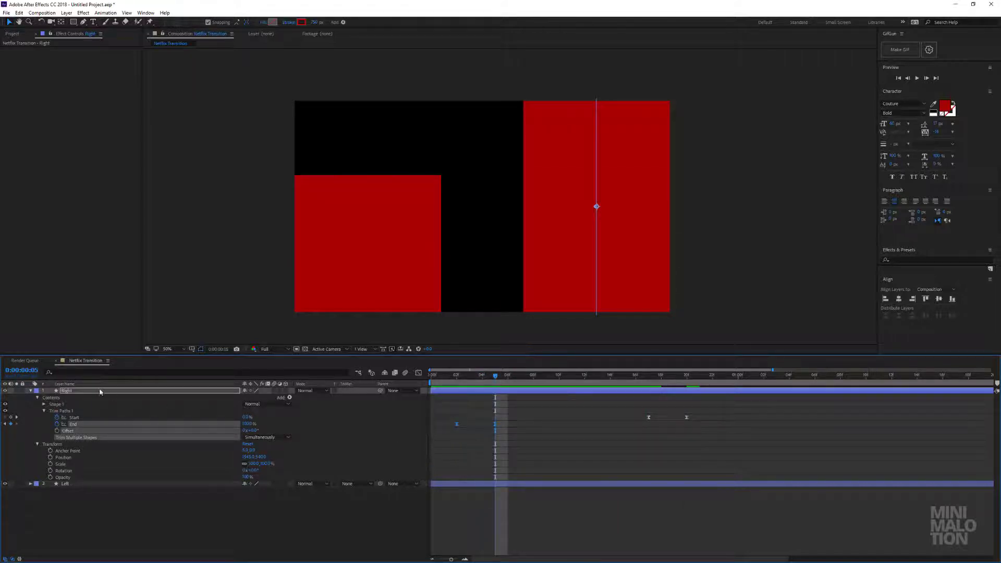
left_click_drag(505, 383, 572, 385)
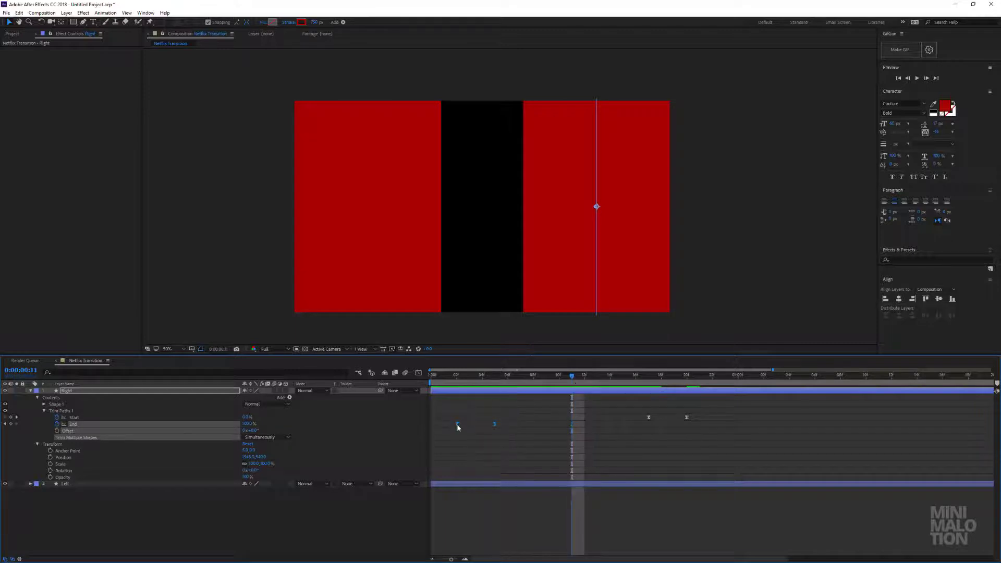
left_click_drag(457, 424, 572, 424)
Shift both of the Right layer's Start keyframes so the first sits at 0:00:01:03, and preview the two bars
left_click_drag(709, 435, 630, 408)
left_click_drag(699, 375, 780, 393)
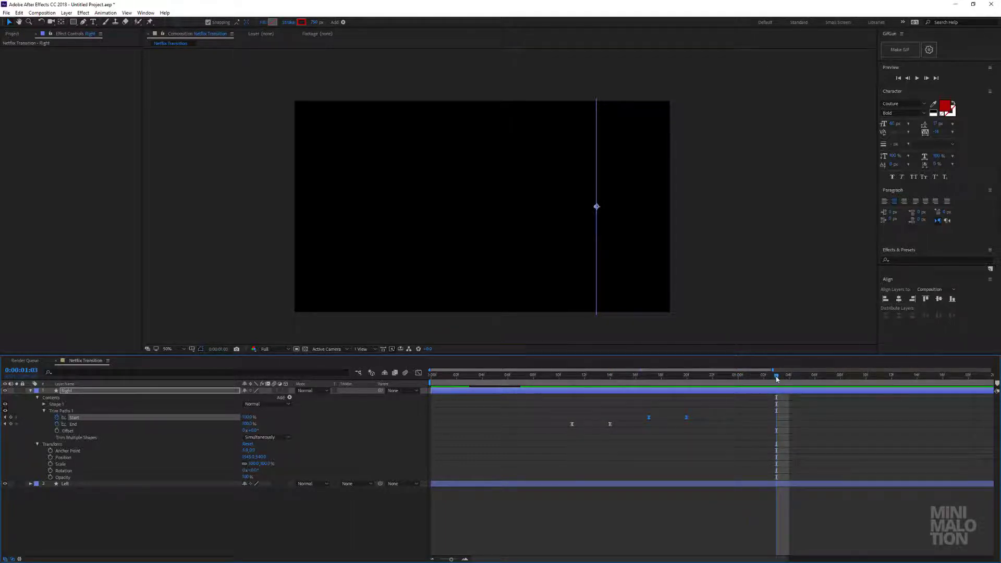
left_click_drag(686, 418, 813, 420)
left_click_drag(776, 379, 674, 396)
left_click(724, 415)
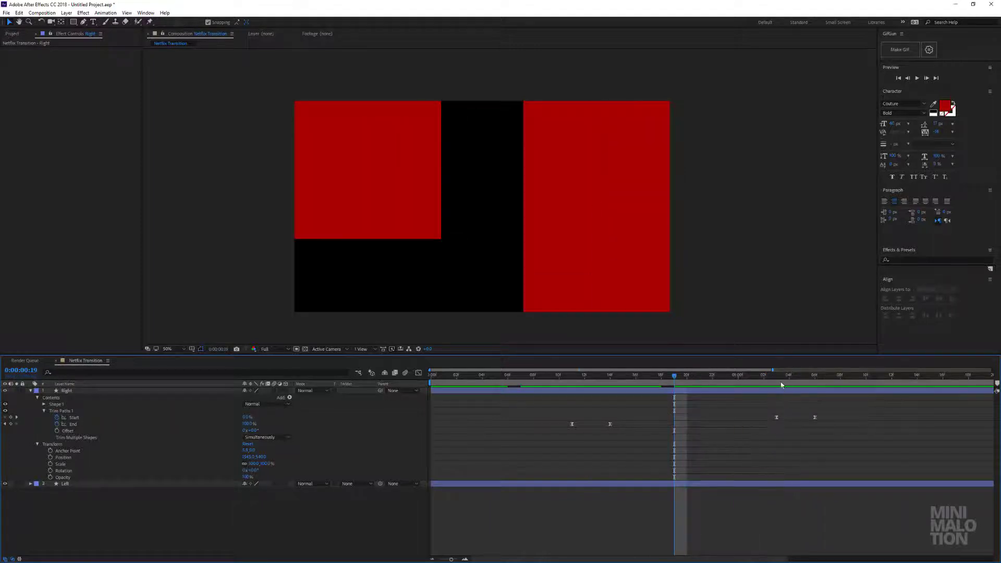
left_click_drag(785, 381, 507, 394)
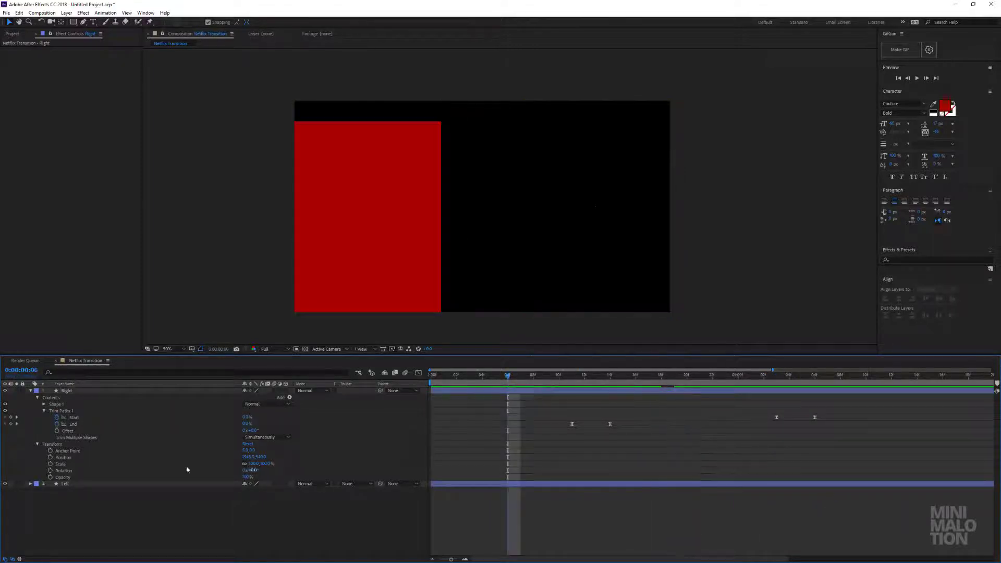
Duplicate the Left layer, place the copy above the Right layer and rename it Middle
left_click(32, 391)
left_click(82, 398)
key("ctrl+d")
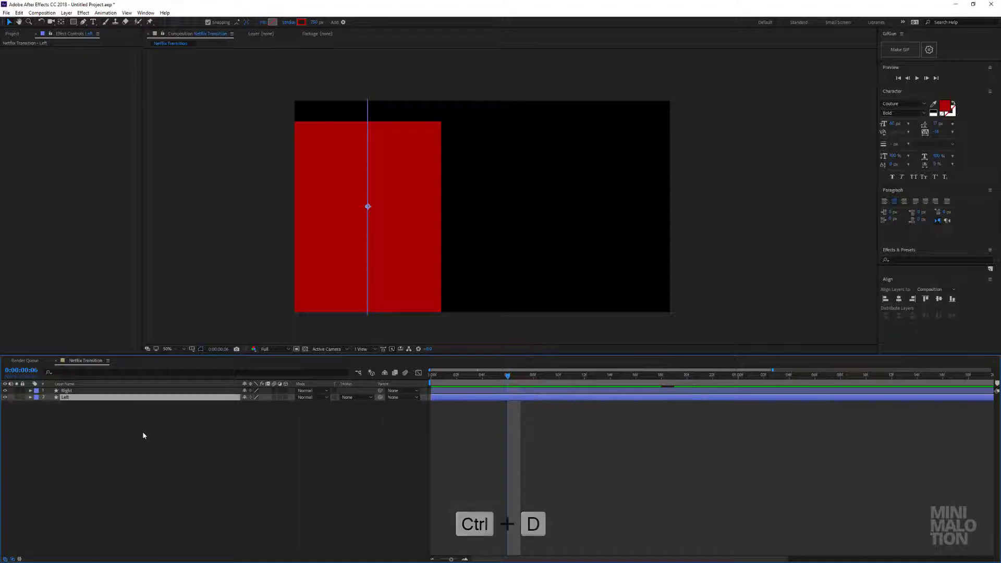
left_click_drag(78, 398, 75, 391)
key("Return")
type("Mi")
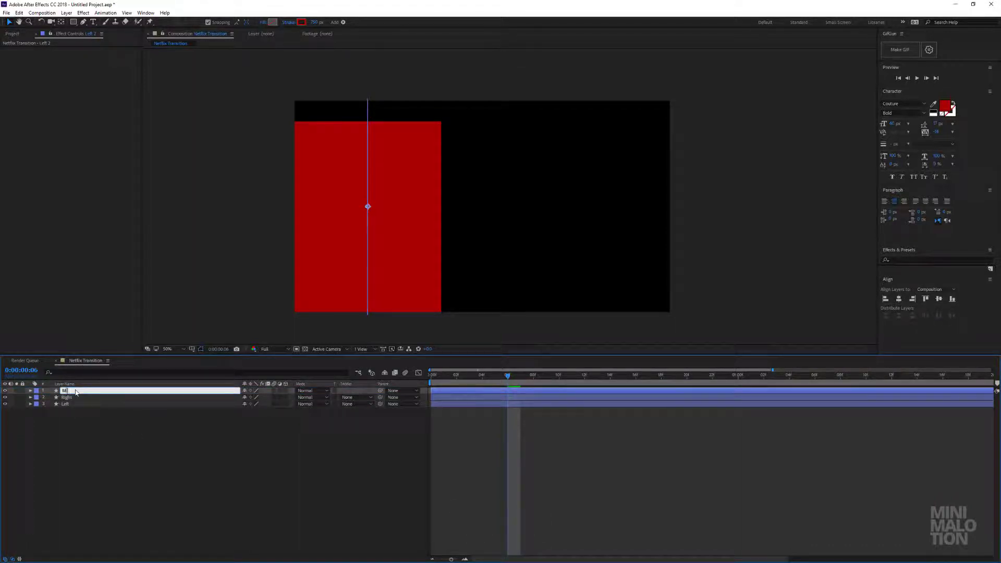
type("ddle")
key("Return")
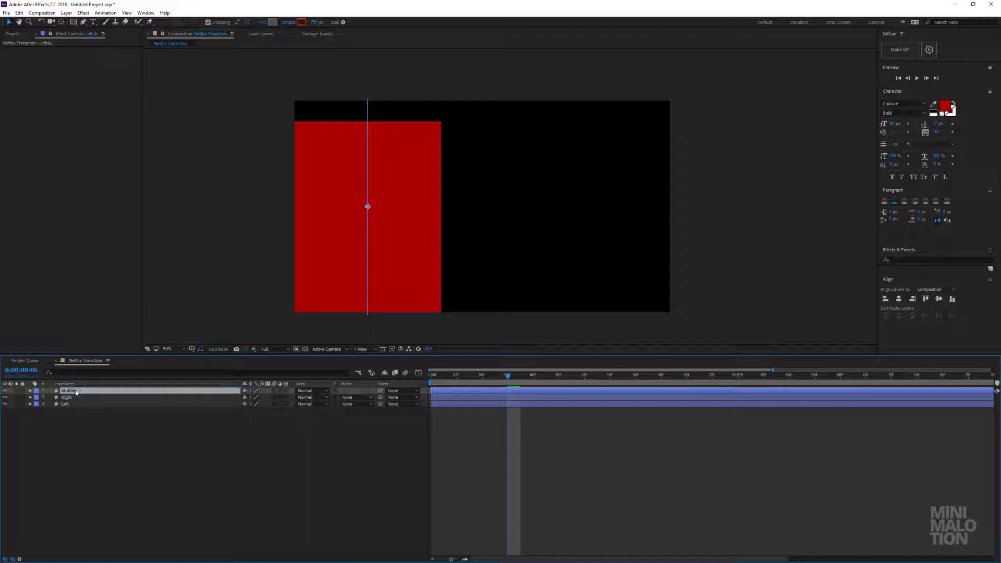
Set the Middle layer's X position to 960 and scrub ahead to check the bar
left_click(30, 391)
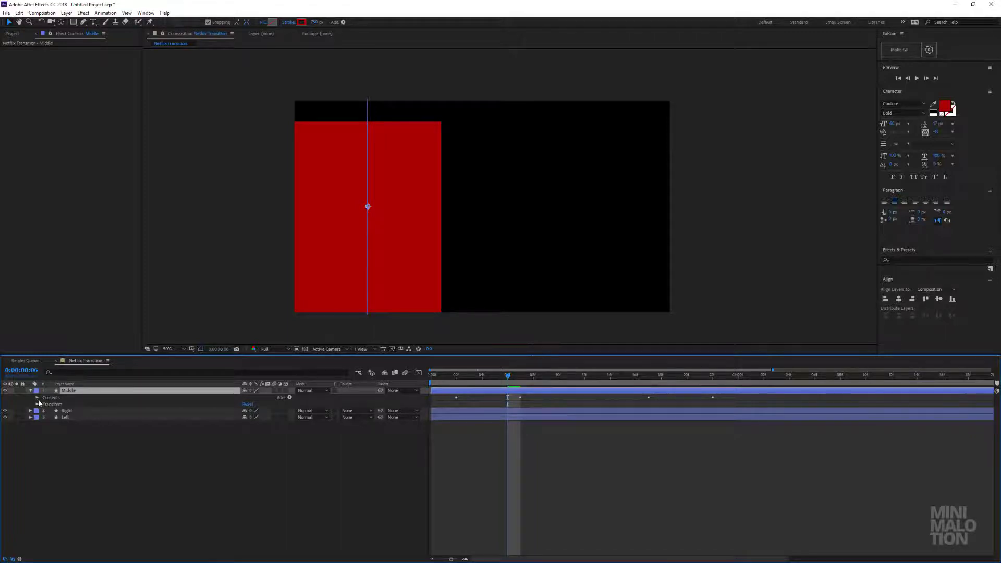
left_click(37, 404)
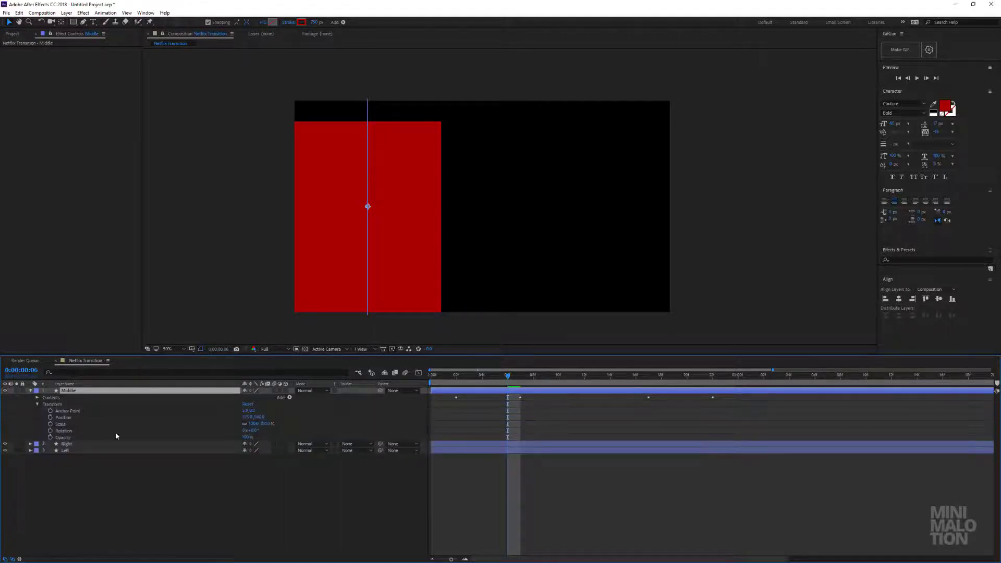
left_click(249, 417)
type("9")
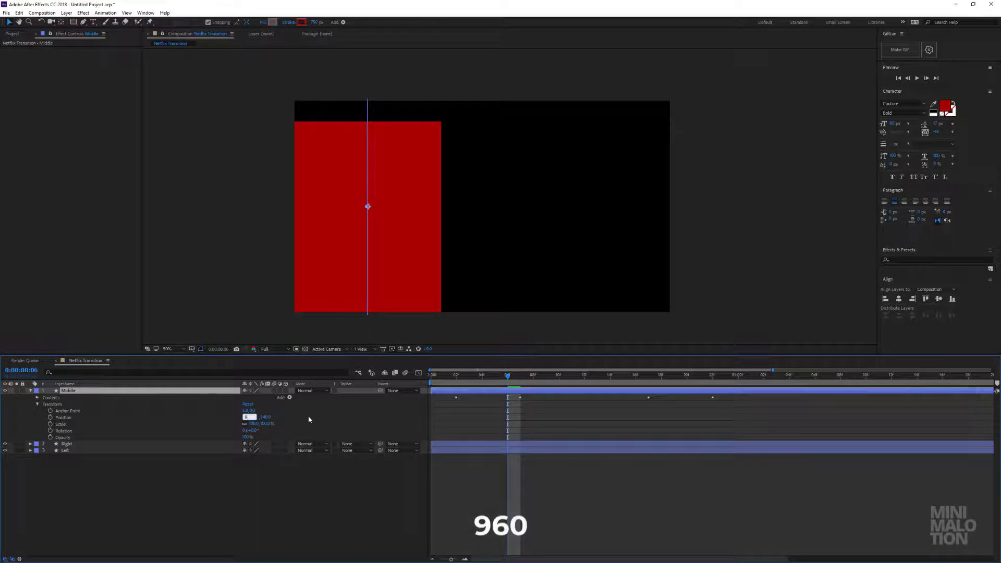
type("60")
key("Return")
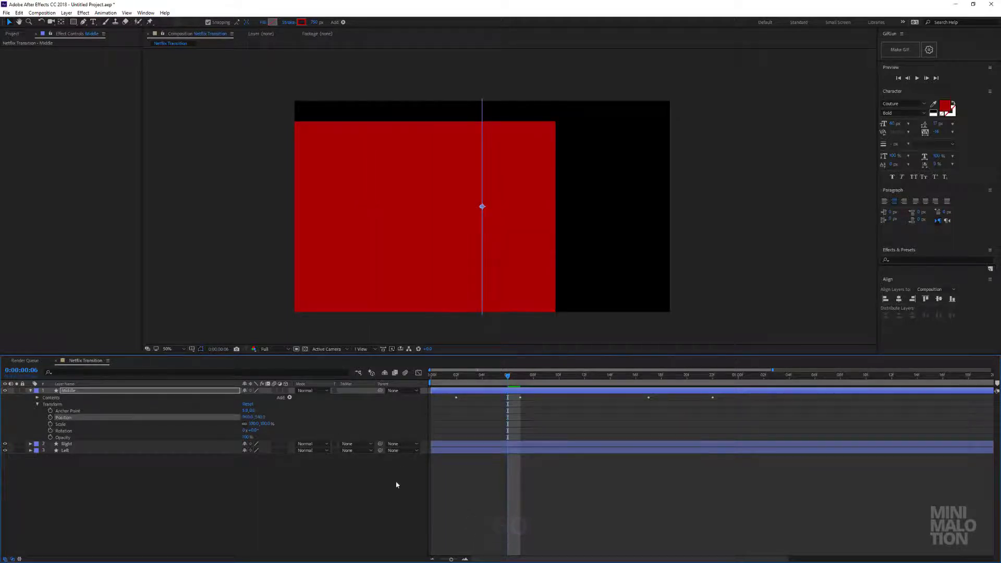
mouse_move(523, 381)
left_mouse_down()
mouse_move(571, 381)
mouse_move(442, 380)
mouse_move(541, 386)
left_mouse_up()
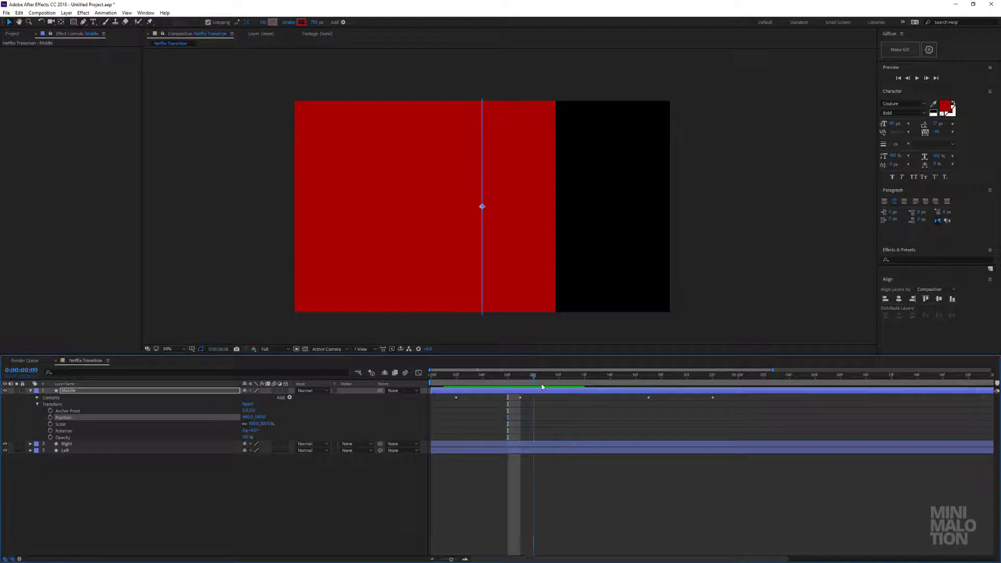
Change the Middle bar's stroke color to F10202
left_click(98, 393)
left_click(301, 22)
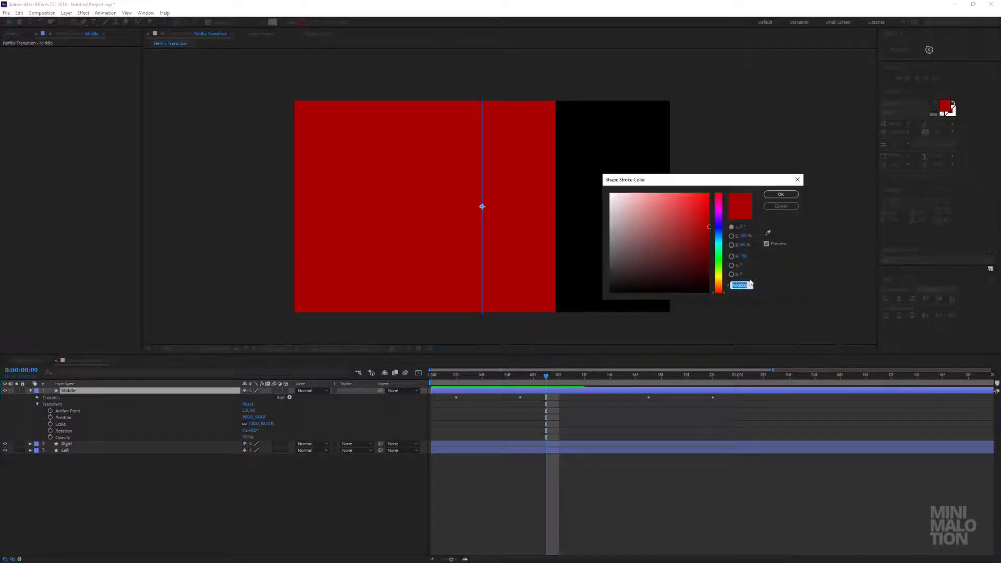
type("F")
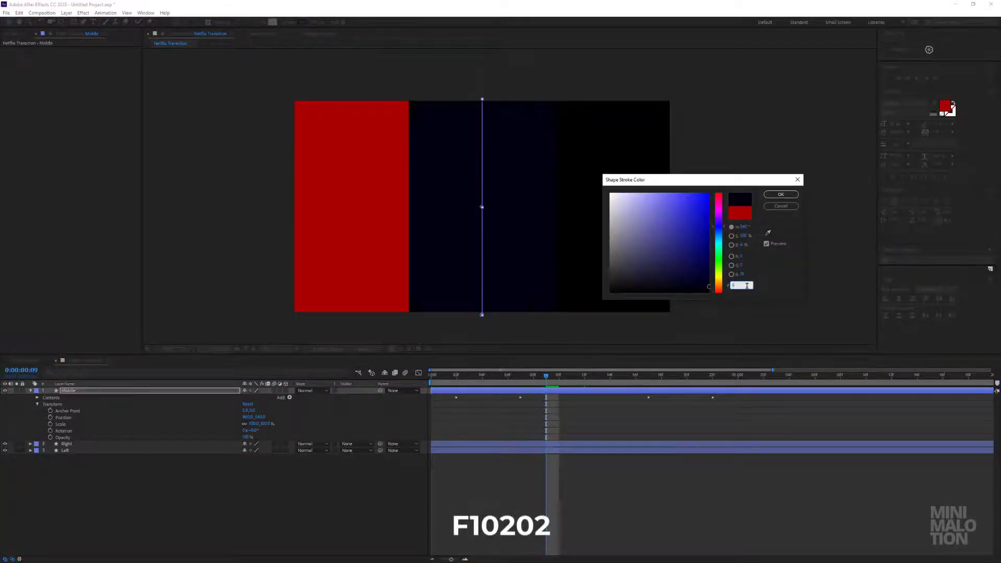
type("10202")
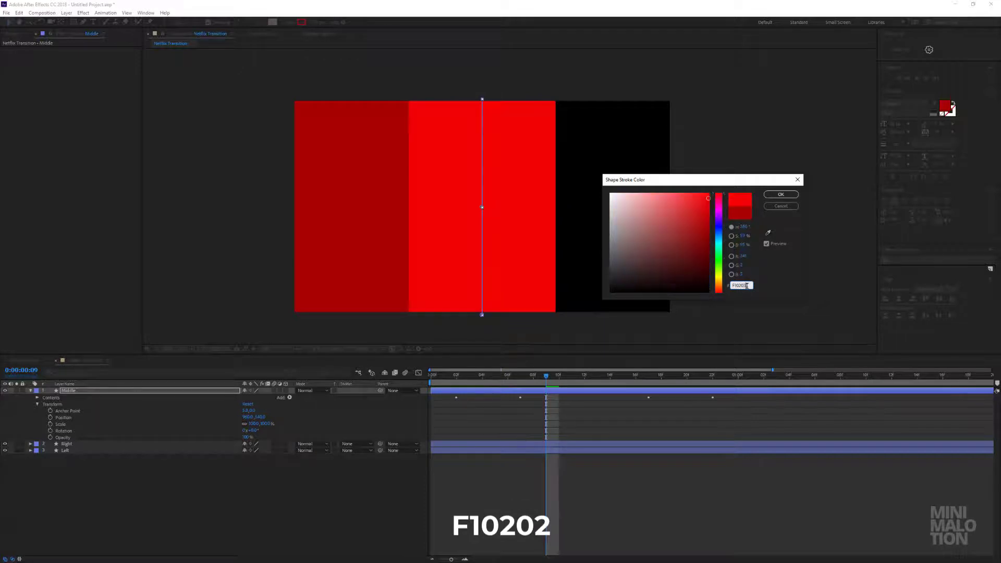
left_click(781, 194)
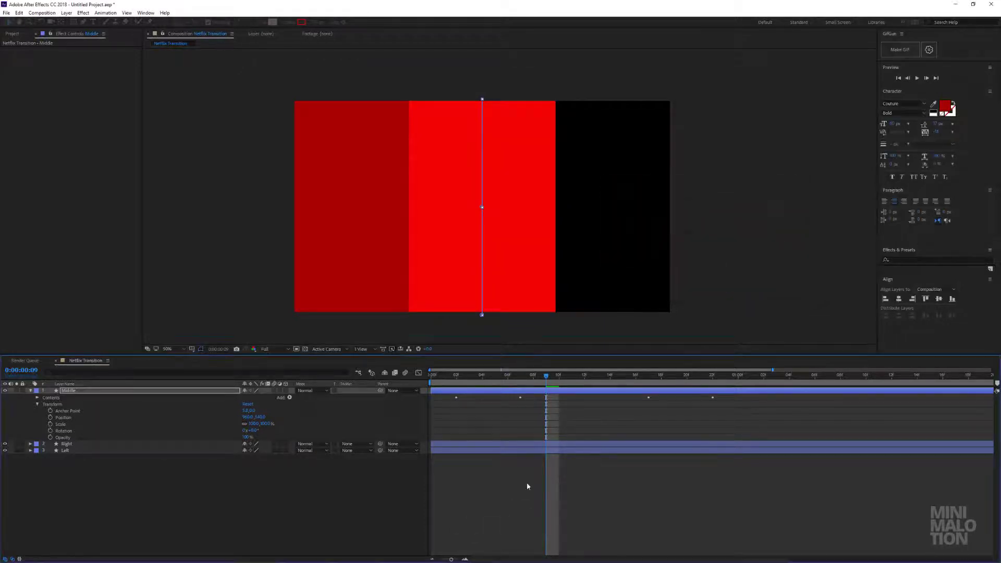
left_click(527, 485)
Set the Middle layer's rotation to -200° and preview the tilted bar
left_click_drag(537, 376, 584, 385)
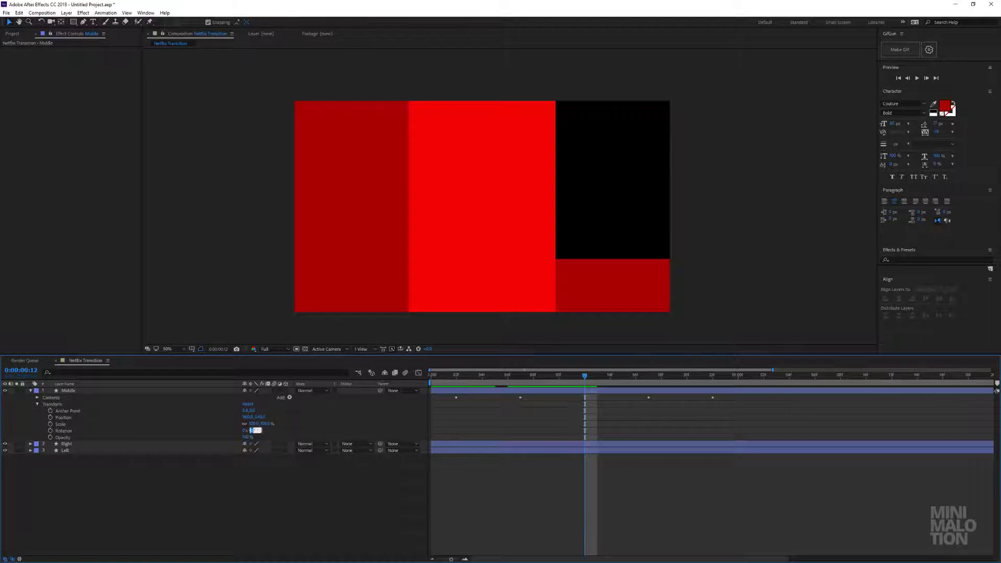
type("-200")
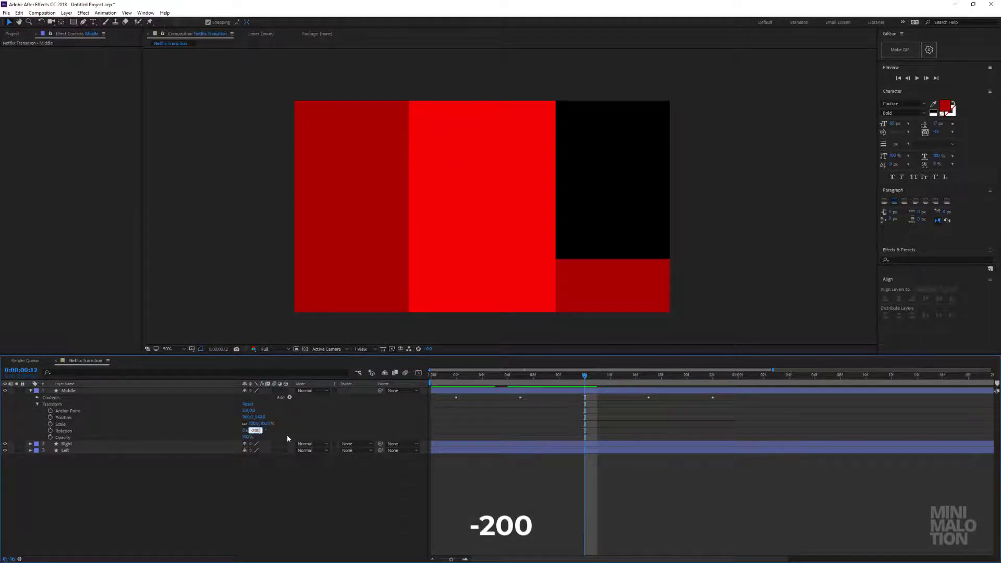
key("Return")
key("space")
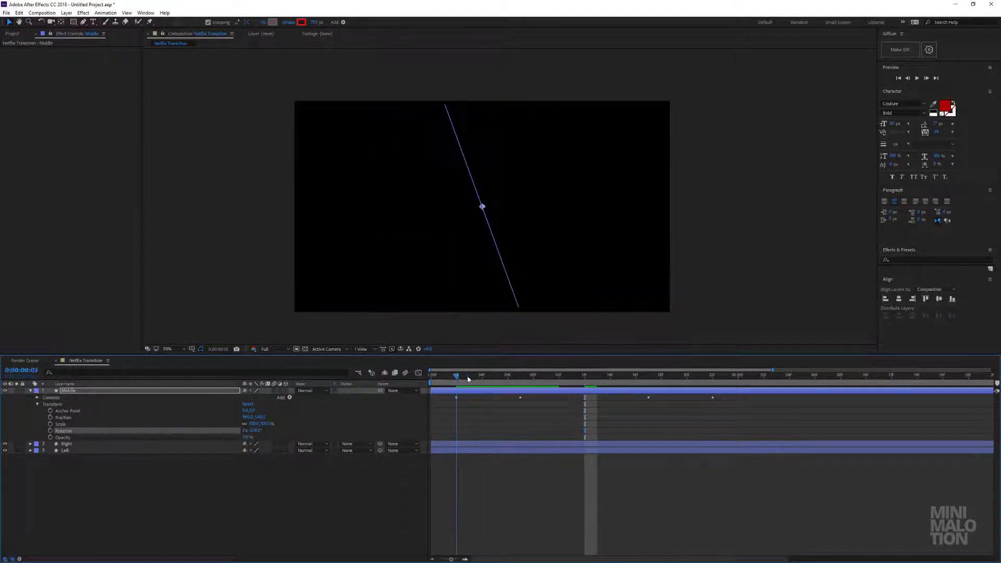
left_click_drag(560, 389, 561, 391)
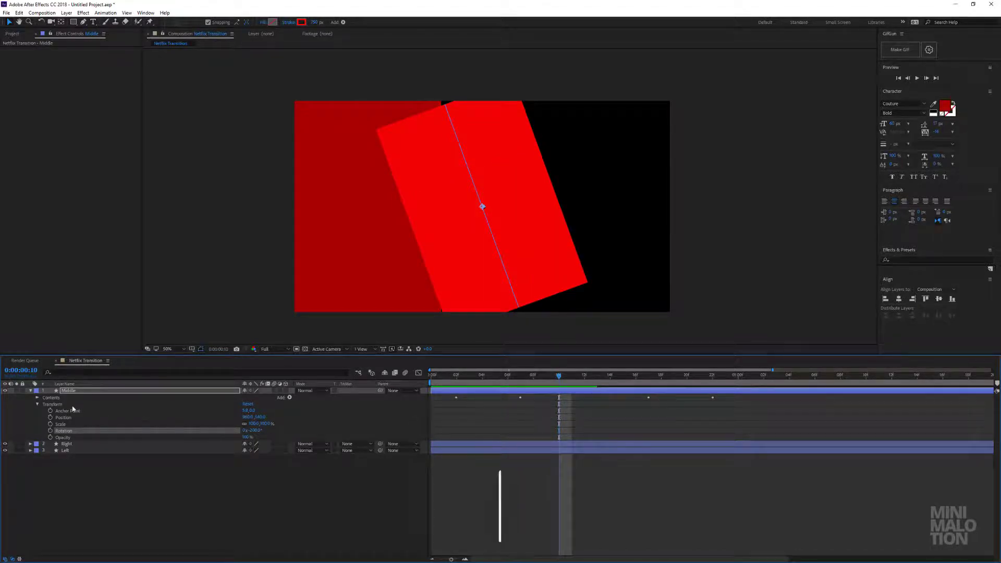
Expand the Middle layer's Shape 1 contents and set the layer's rotation back to 0°
left_click(37, 397)
left_click(45, 407)
left_click(44, 405)
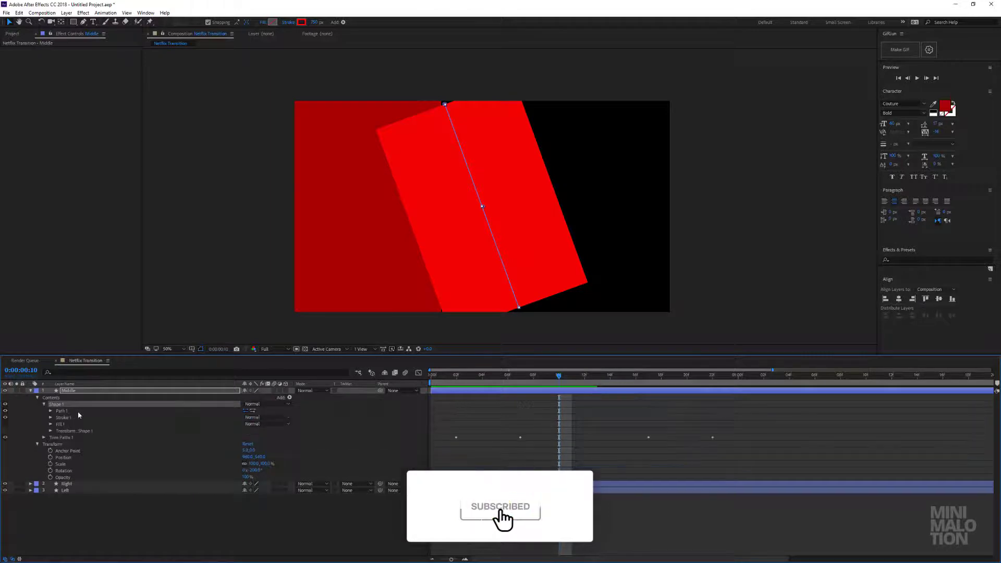
left_click(73, 411)
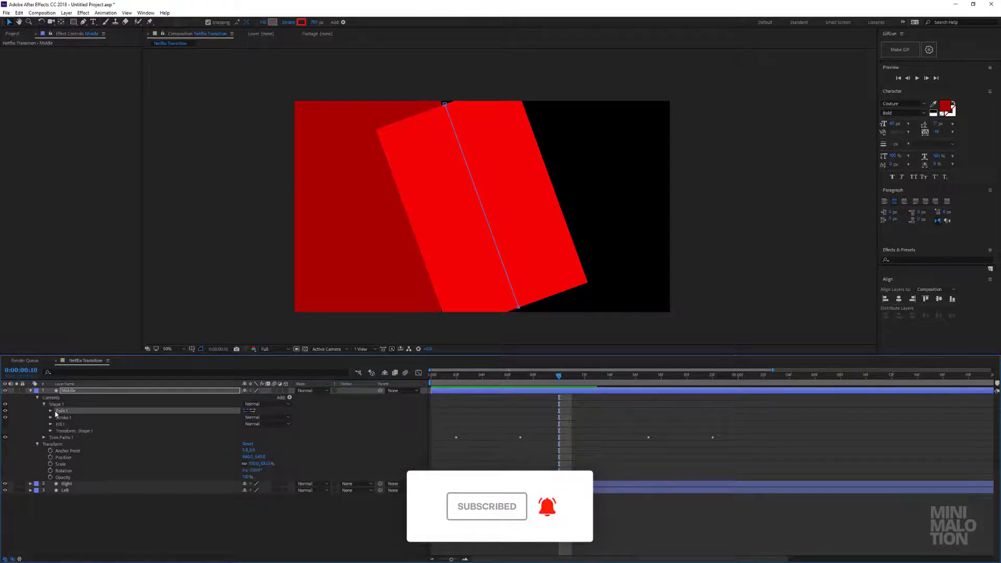
left_click(255, 471)
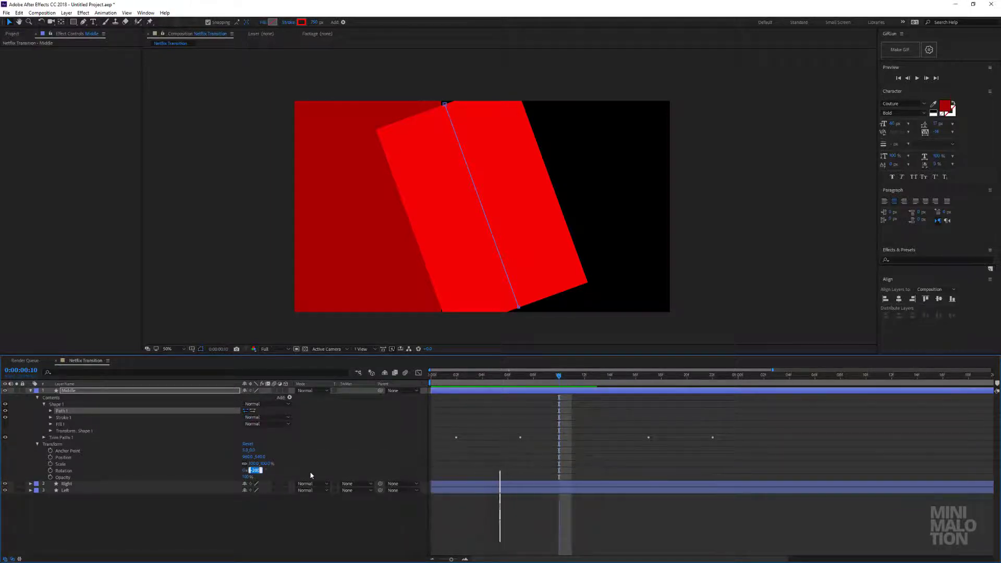
type("0")
key("Return")
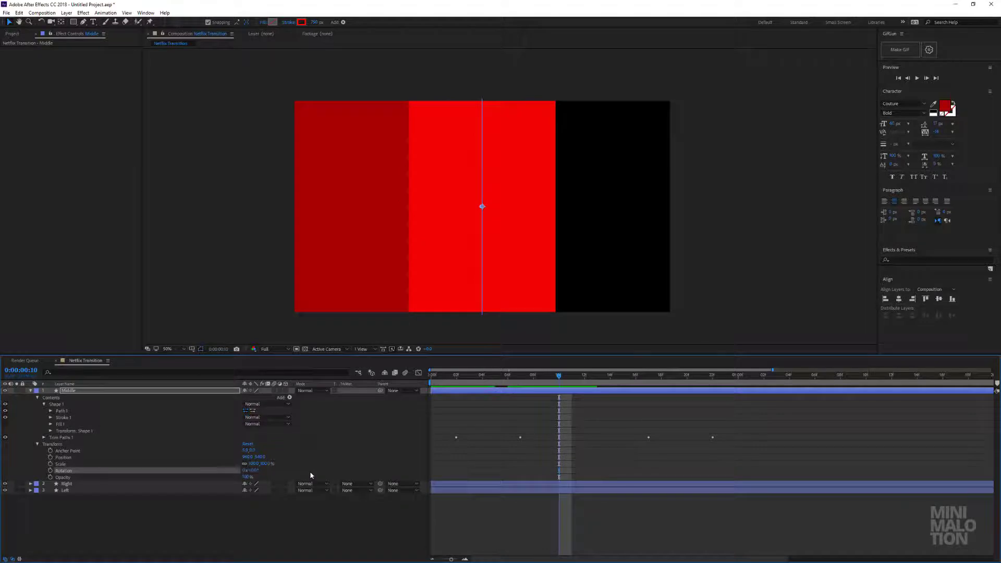
Lengthen the Middle bar's Path 1 by moving its upper and lower end points vertically beyond the composition's edges
left_click(71, 411)
mouse_move(488, 96)
left_mouse_down()
mouse_move(474, 105)
mouse_move(481, 80)
left_mouse_up()
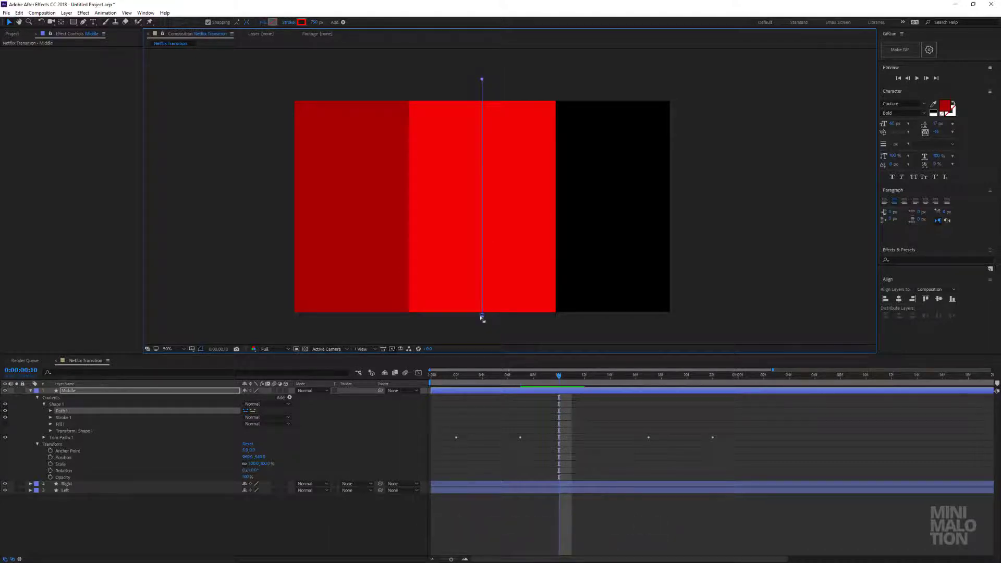
left_click_drag(482, 316, 485, 336)
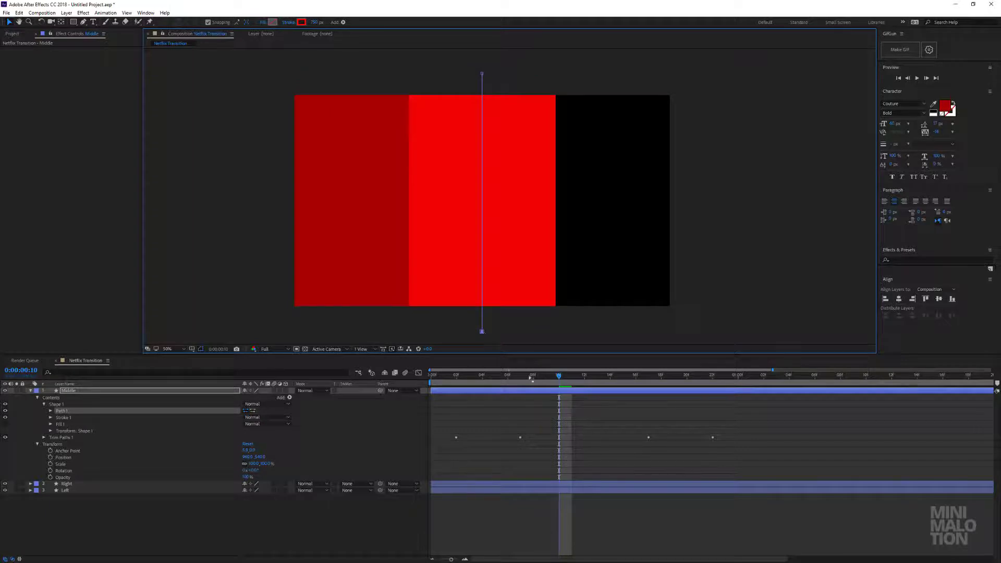
left_click(539, 430)
Try tilting the Middle layer again through its rotation, then undo the rotation change
left_click(255, 470)
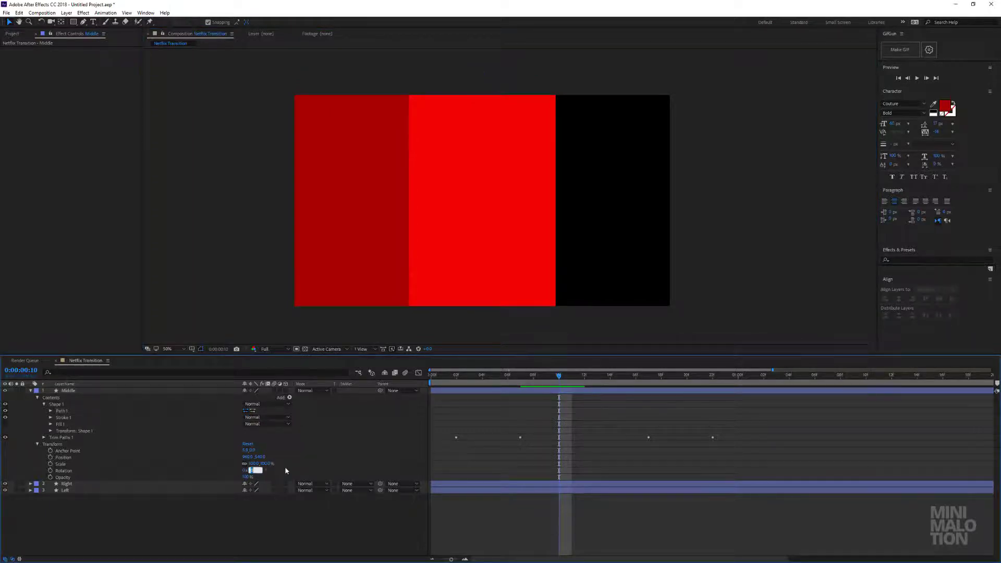
key("Return")
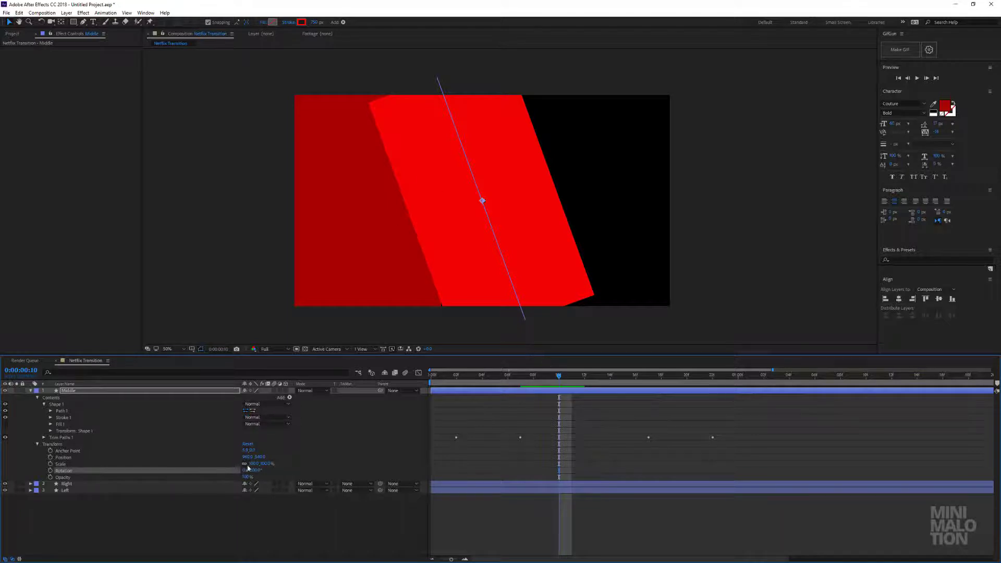
key("ctrl+z")
key("ctrl+z")
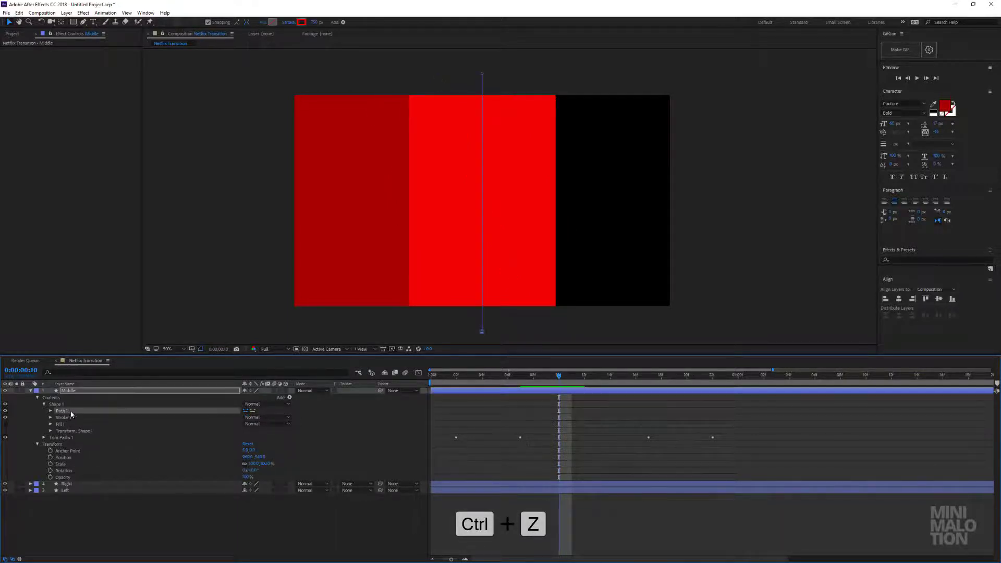
Raise the upper end point of the Middle bar's path slightly, try the tilted rotation again, and undo that rotation
left_click(482, 74)
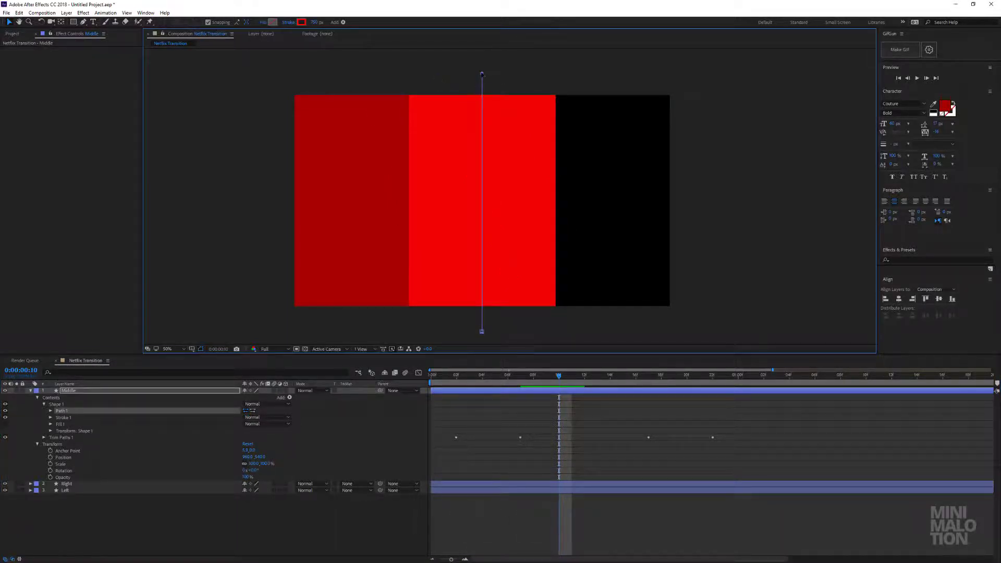
left_click_drag(482, 74, 482, 66)
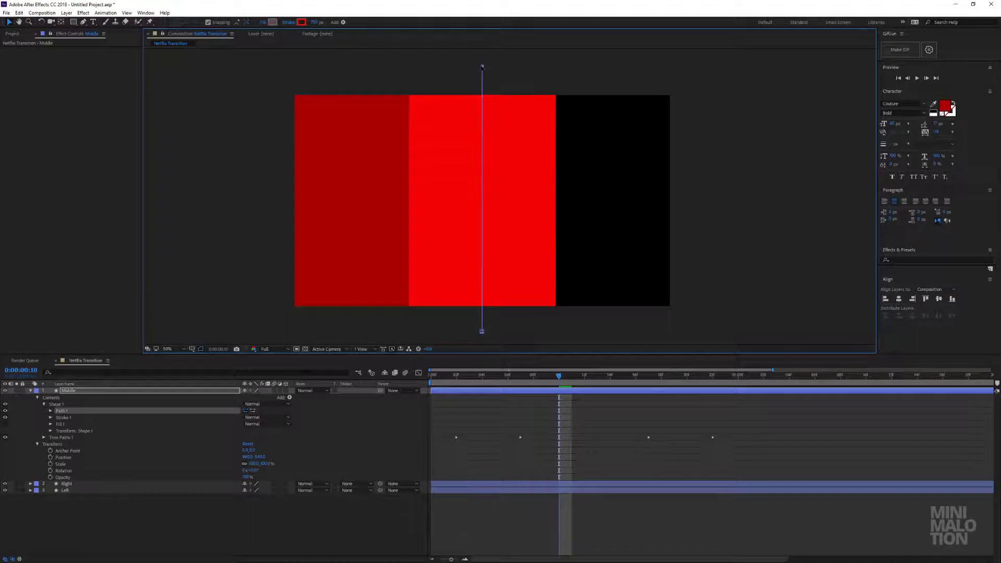
left_click(255, 470)
type("20")
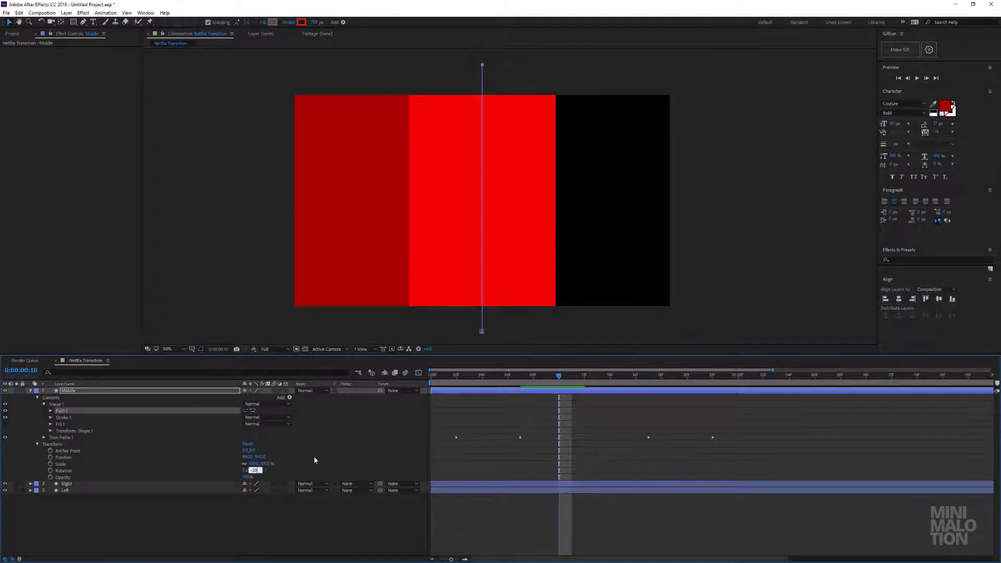
key("Return")
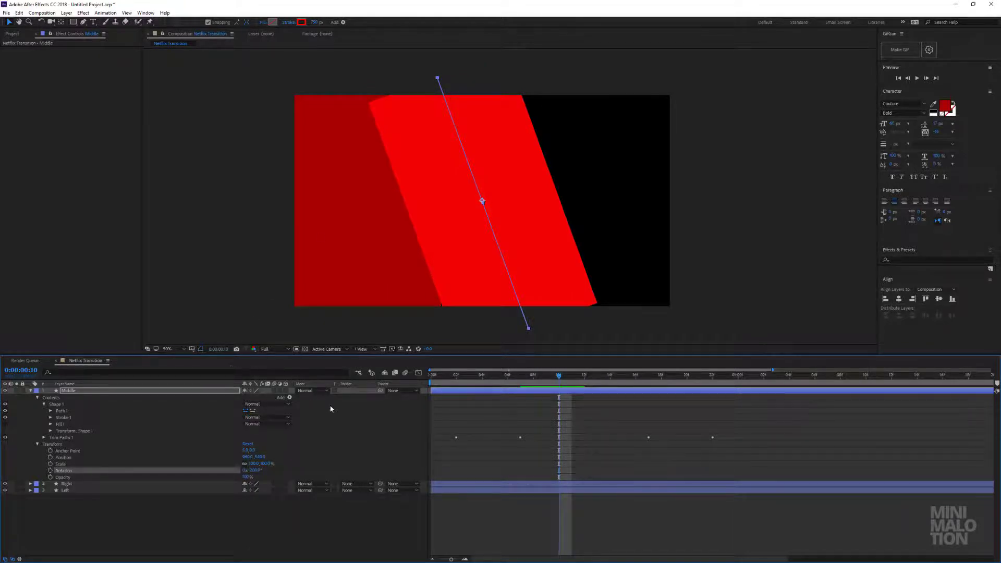
key("ctrl+z")
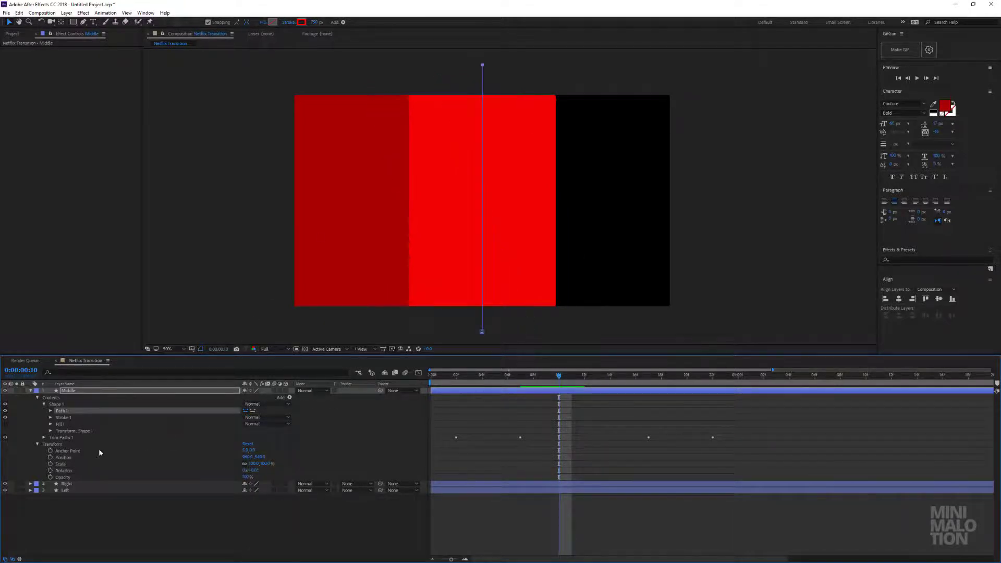
Lengthen the Middle bar's Path 1 further by moving its upper end point higher and its lower end point lower
left_click(50, 411)
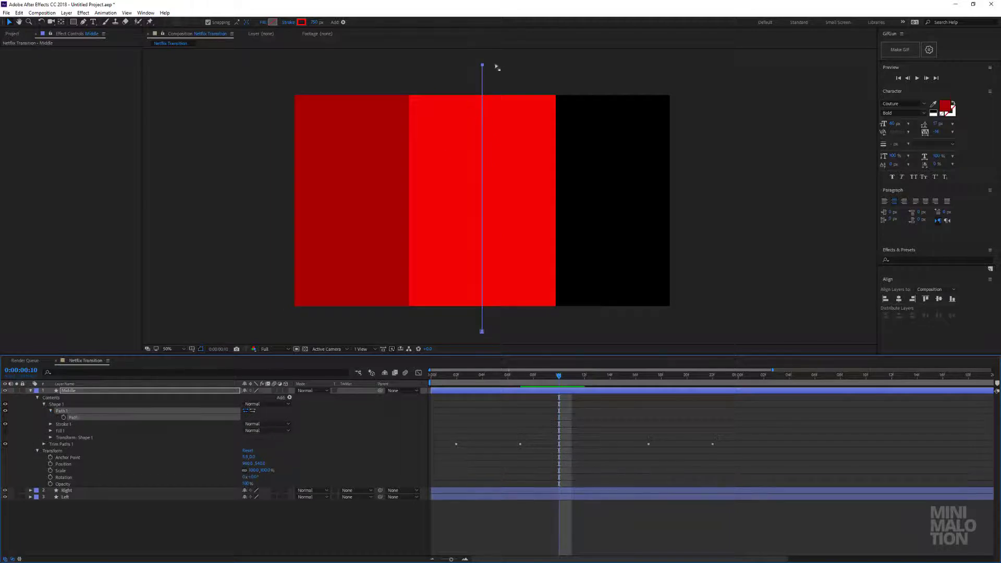
key("comma")
key("comma")
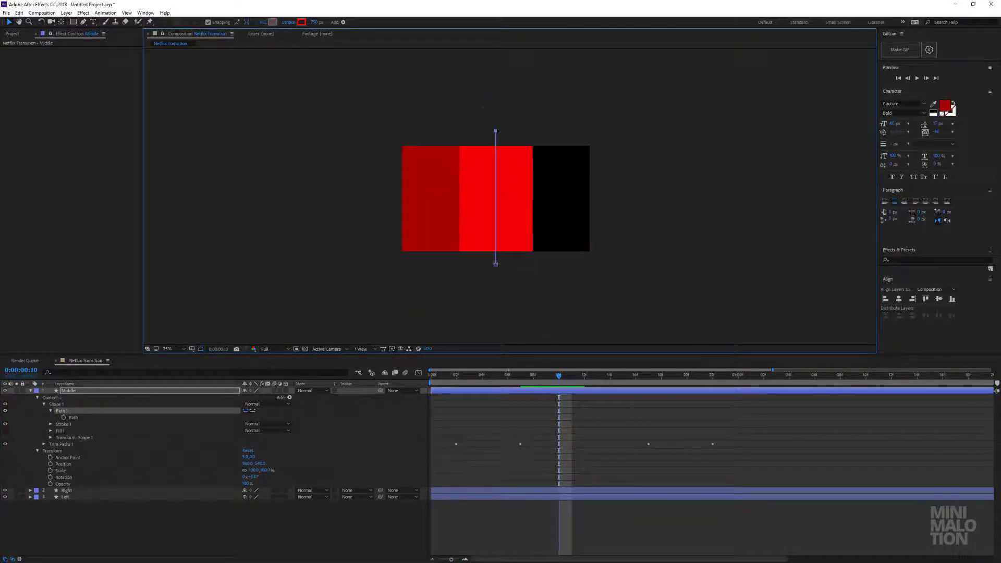
left_click_drag(496, 131, 495, 120)
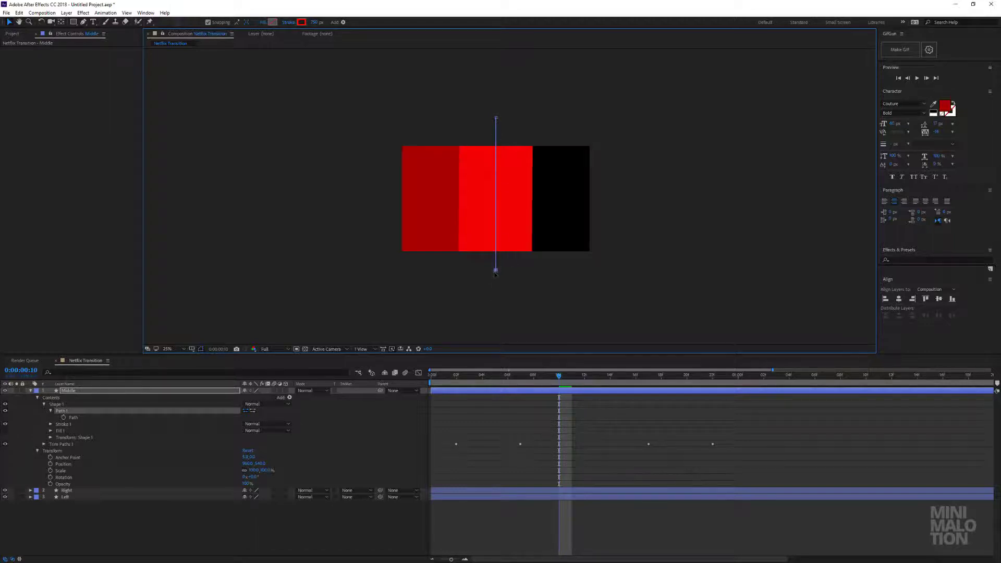
left_click_drag(496, 265, 496, 280)
left_click(290, 455)
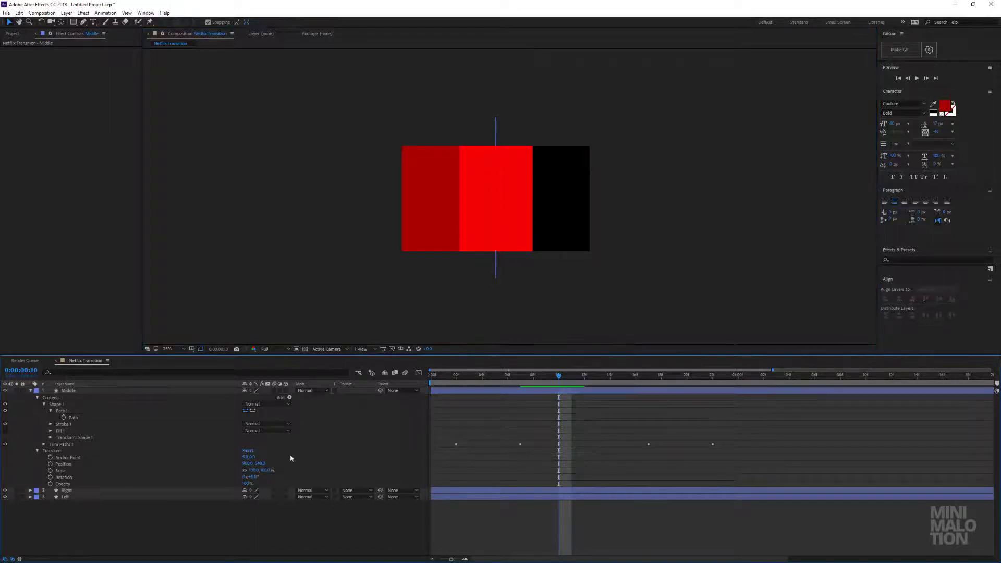
Set the Middle layer's rotation to -200° and preview the transition with the lengthened bar
left_click(255, 477)
type("-200")
key("Return")
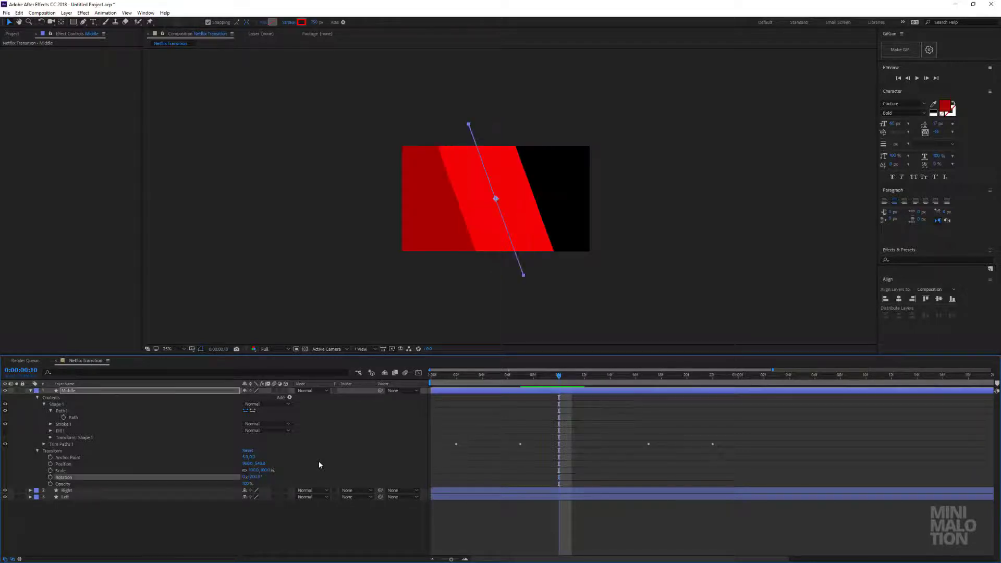
scroll(474, 246, "up", 1)
scroll(474, 246, "down", 1)
scroll(473, 246, "up", 1)
scroll(474, 246, "down", 1)
left_click(532, 452)
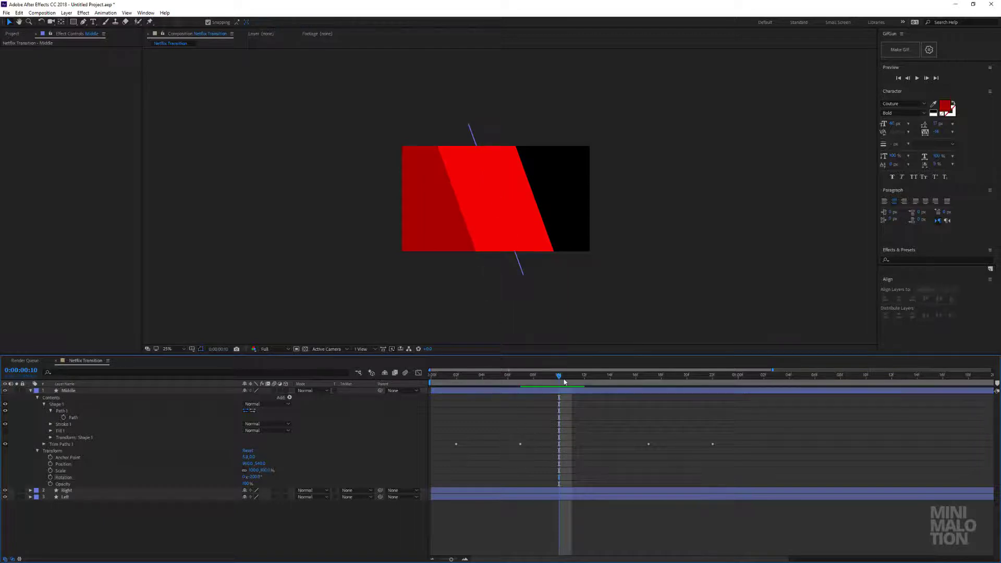
mouse_move(560, 376)
left_mouse_down()
mouse_move(449, 384)
mouse_move(713, 396)
mouse_move(472, 393)
mouse_move(559, 395)
left_mouse_up()
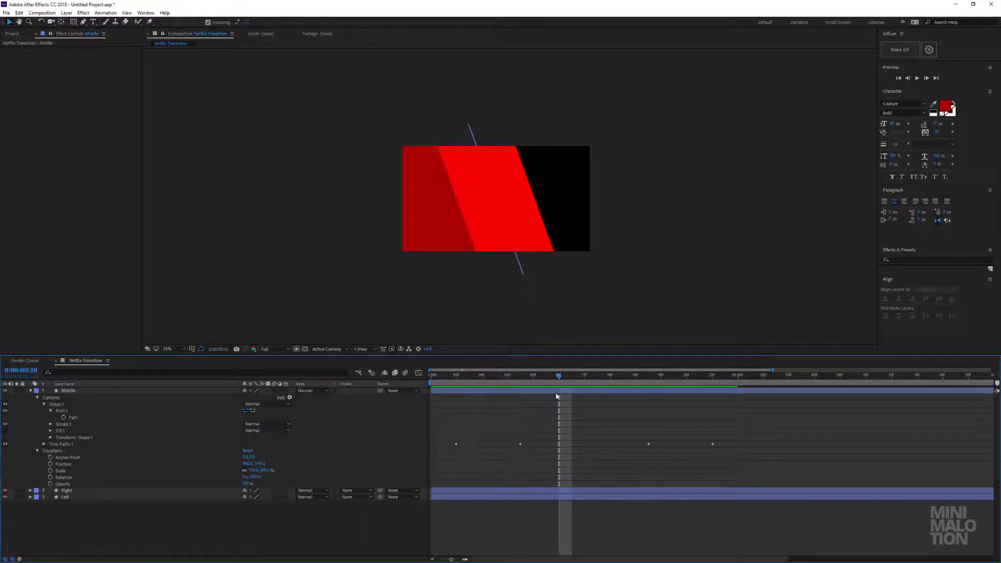
Move the current time to 0:00:00:16 and select the Middle layer
key("period")
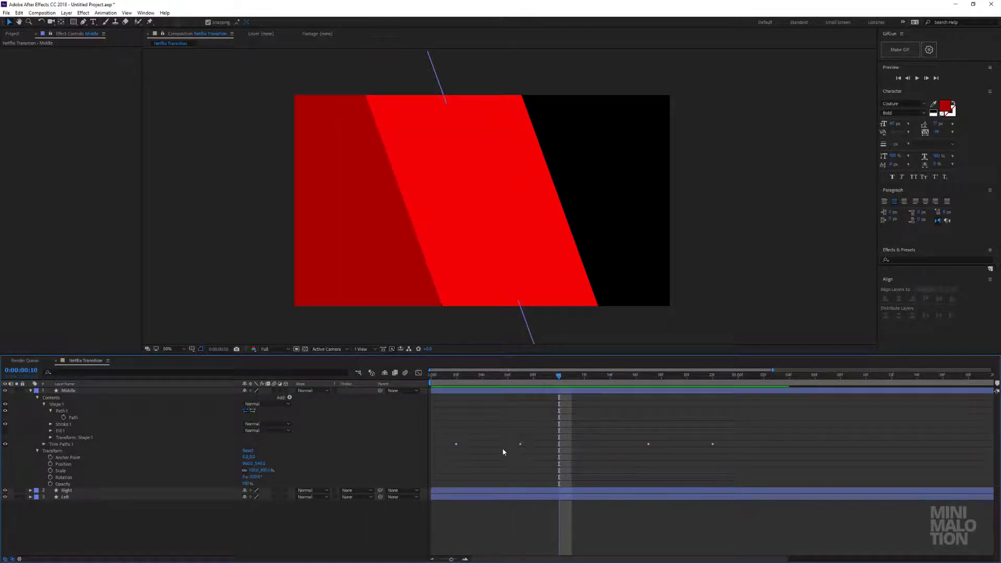
left_click_drag(623, 377, 635, 381)
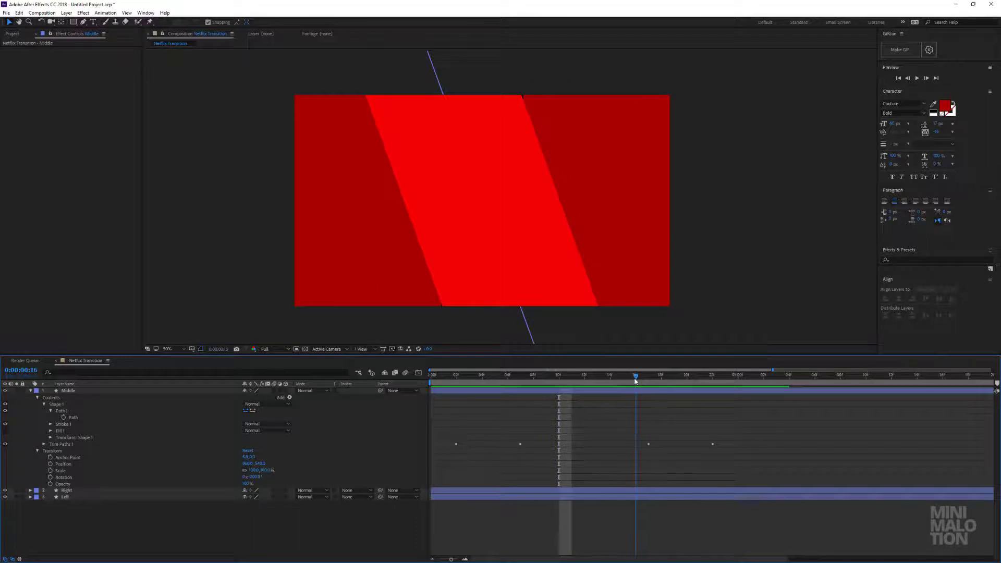
left_click(123, 393)
Try a slightly wider stroke on the Middle bar to cover the gap between the side bars
left_click(318, 23)
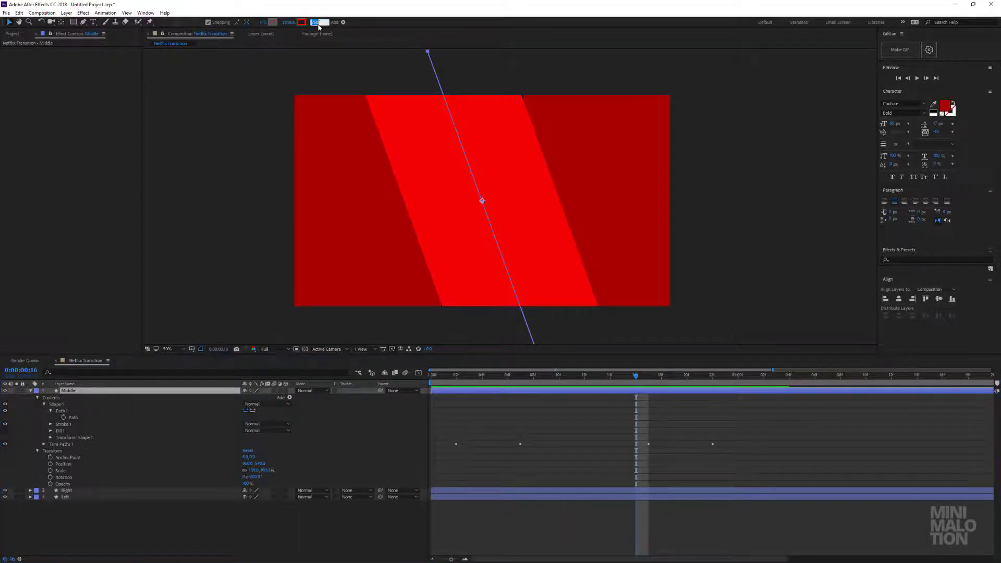
type("75")
key("Return")
left_click(326, 23)
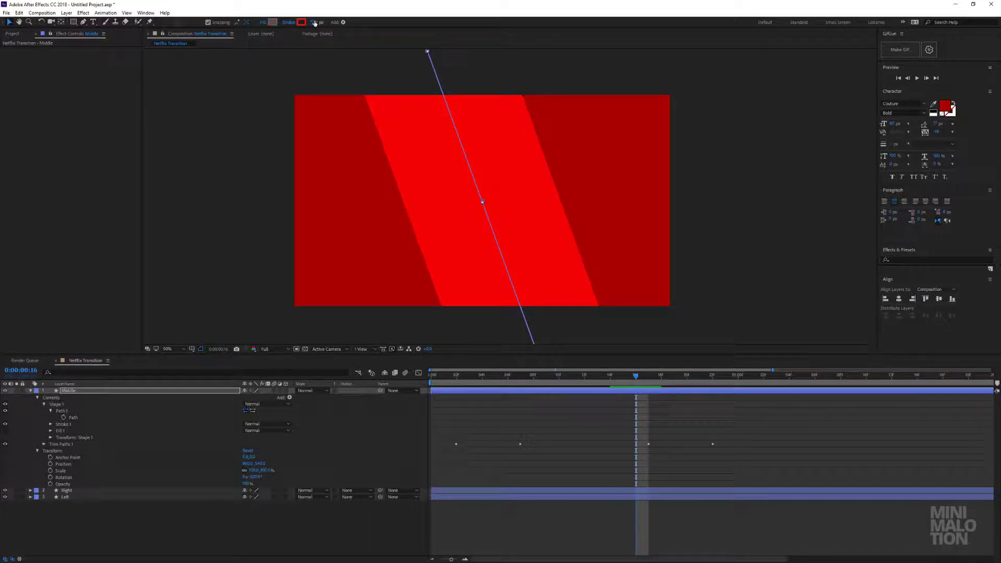
type("0")
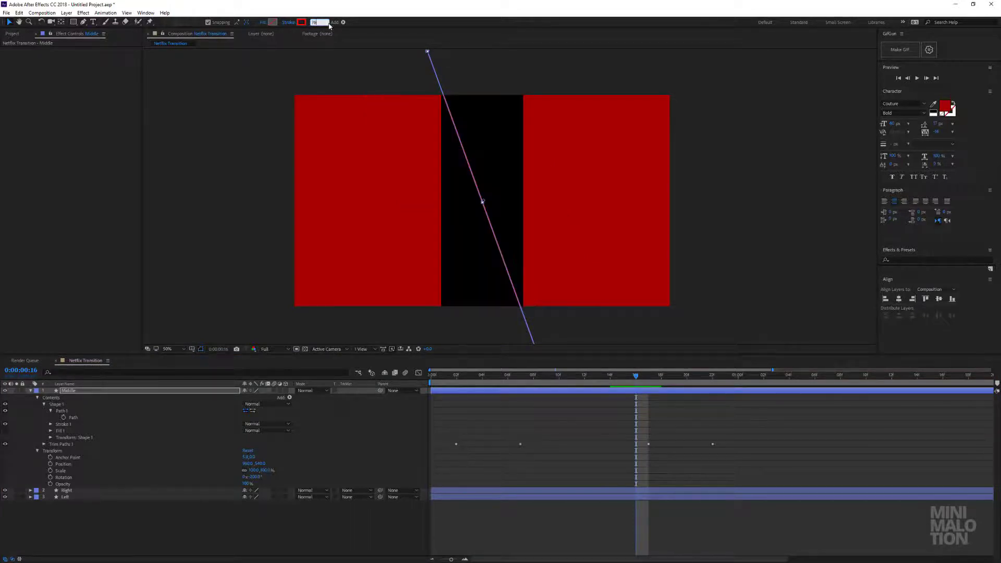
key("Return")
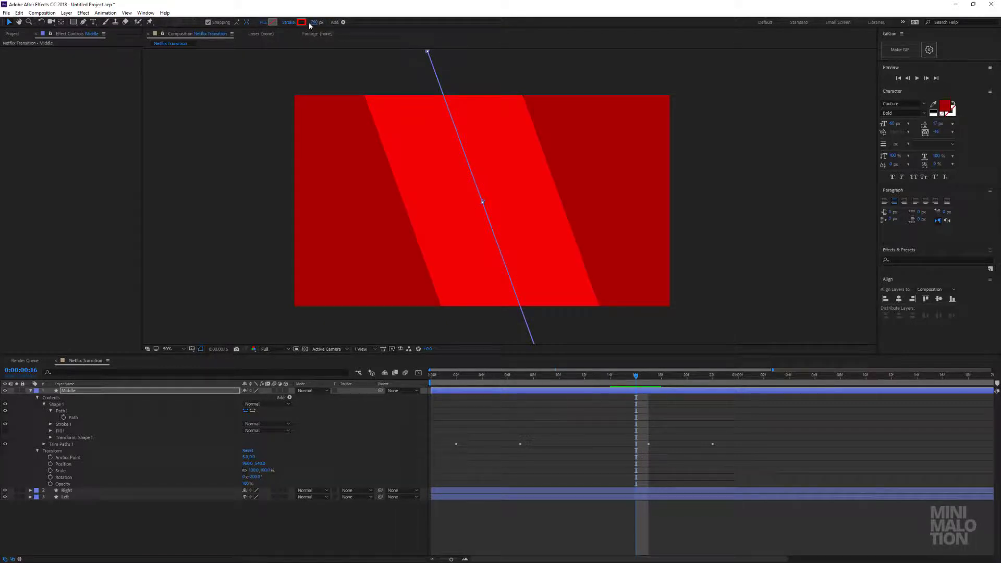
left_click(315, 23)
Set the Middle layer's horizontal position to 962 to centre the tilted bar between the side bars
scroll(469, 206, "up", 6)
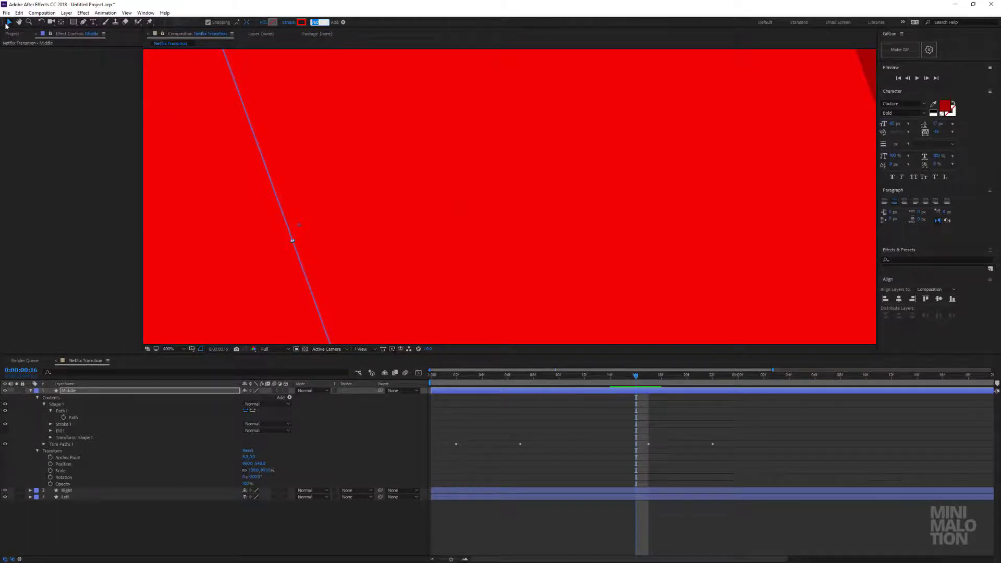
left_click(63, 451)
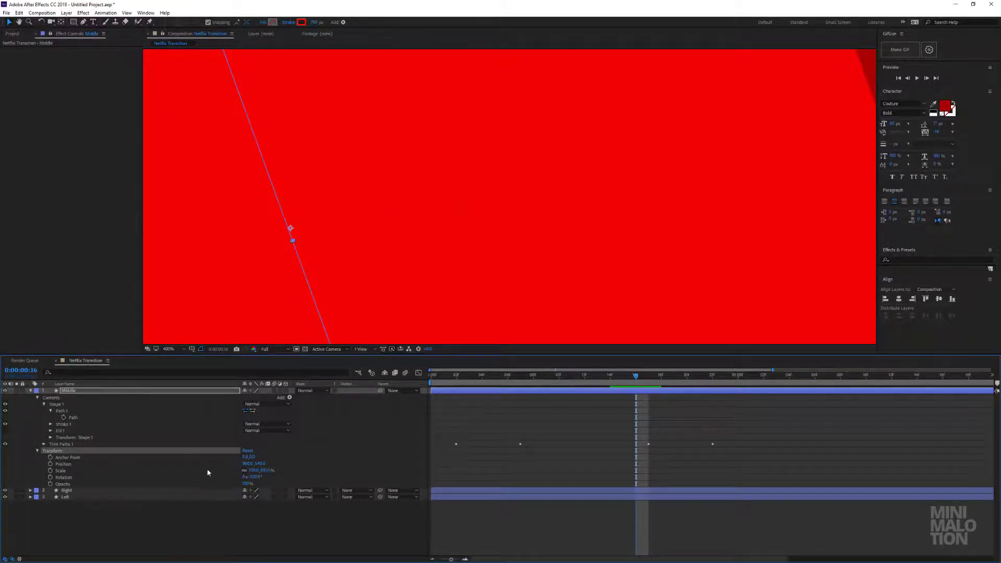
left_click_drag(246, 464, 249, 463)
scroll(433, 243, "down", 6)
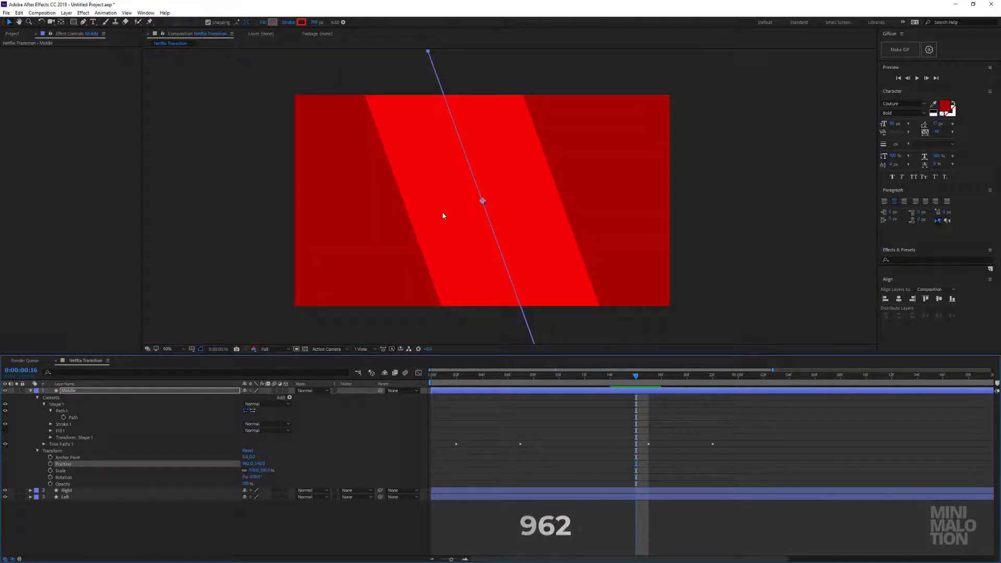
Check the Middle bar's lower corner for a gap and set its stroke width to 765 px
scroll(442, 212, "up", 2)
scroll(432, 304, "down", 2)
scroll(438, 307, "up", 2)
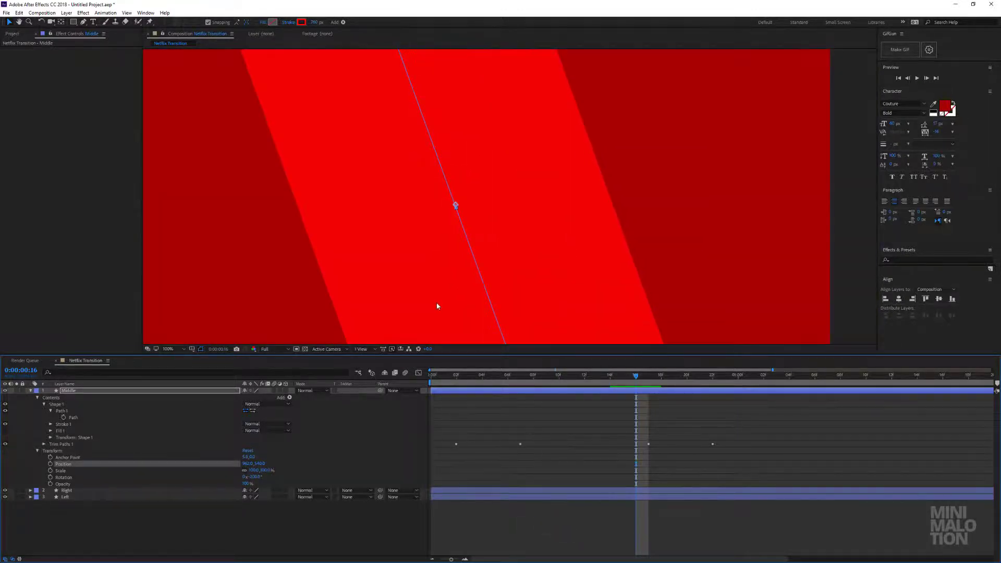
left_click_drag(438, 307, 508, 205)
scroll(508, 205, "up", 1)
left_click_drag(445, 313, 505, 210)
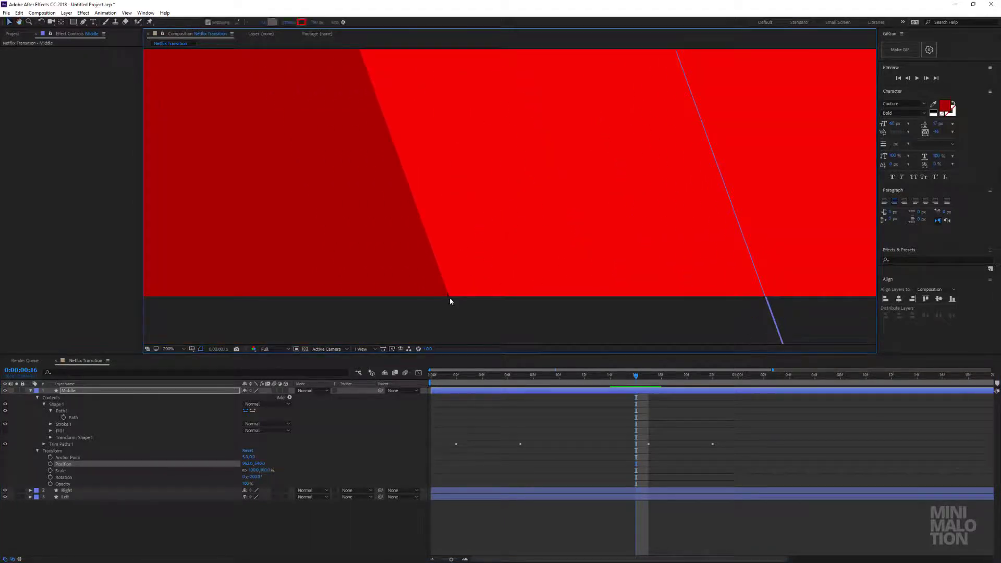
left_click(197, 392)
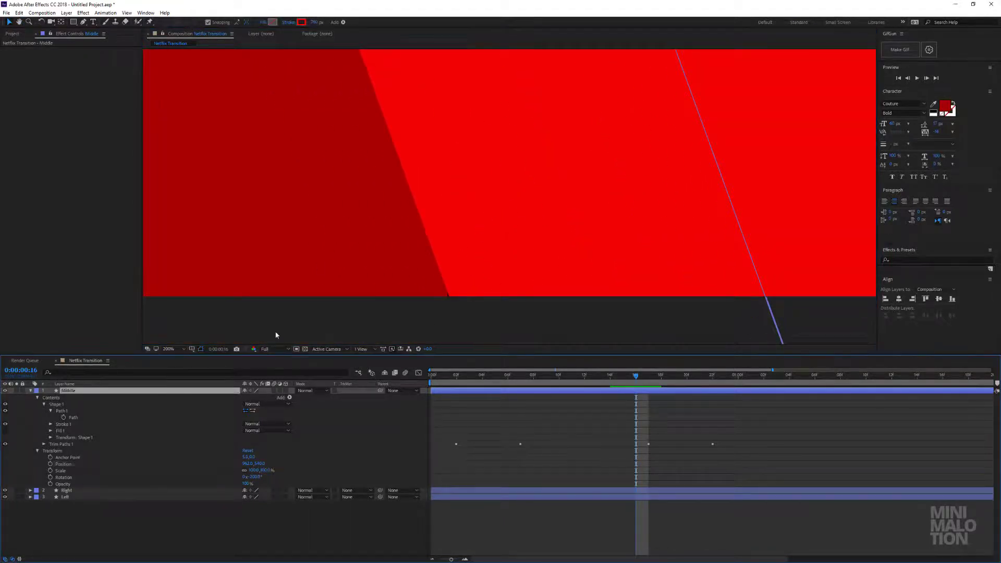
left_click(316, 22)
key("BackSpace")
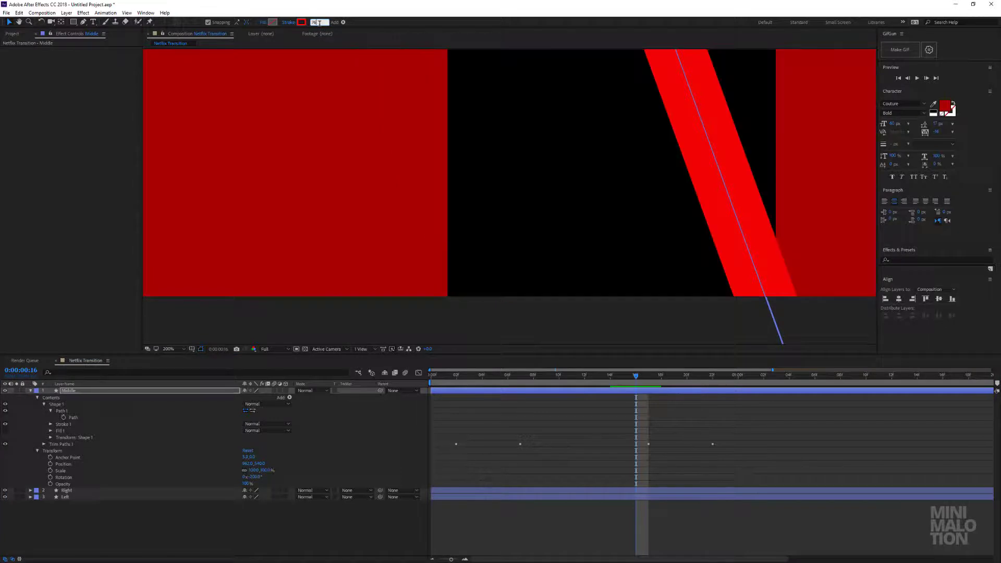
type("2")
key("Return")
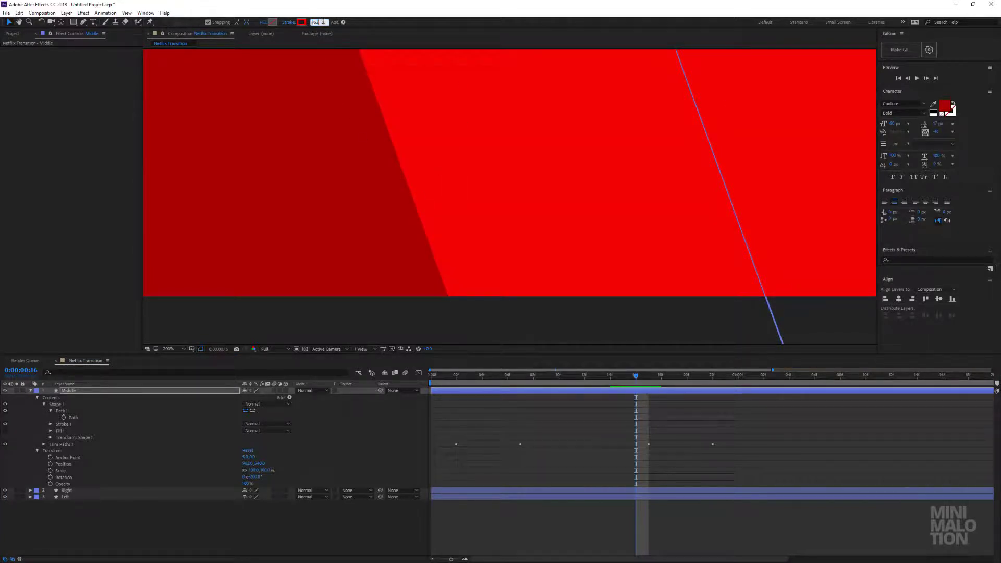
type("765")
key("Return")
Examine the Middle bar's upper corner for remaining gaps against the side bars and preview the transition
scroll(399, 131, "down", 3)
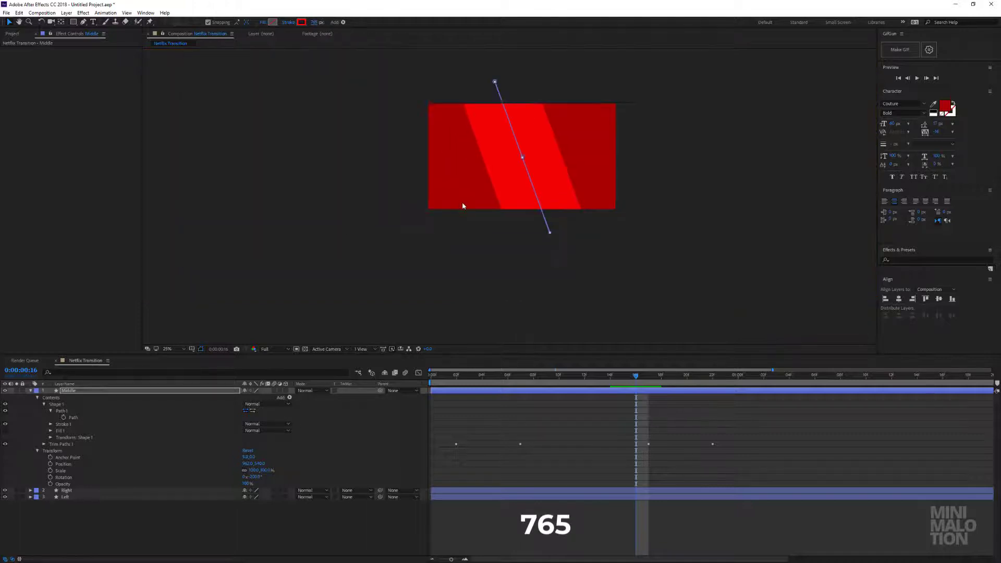
left_click_drag(535, 171, 500, 256)
scroll(511, 188, "up", 3)
scroll(512, 193, "down", 4)
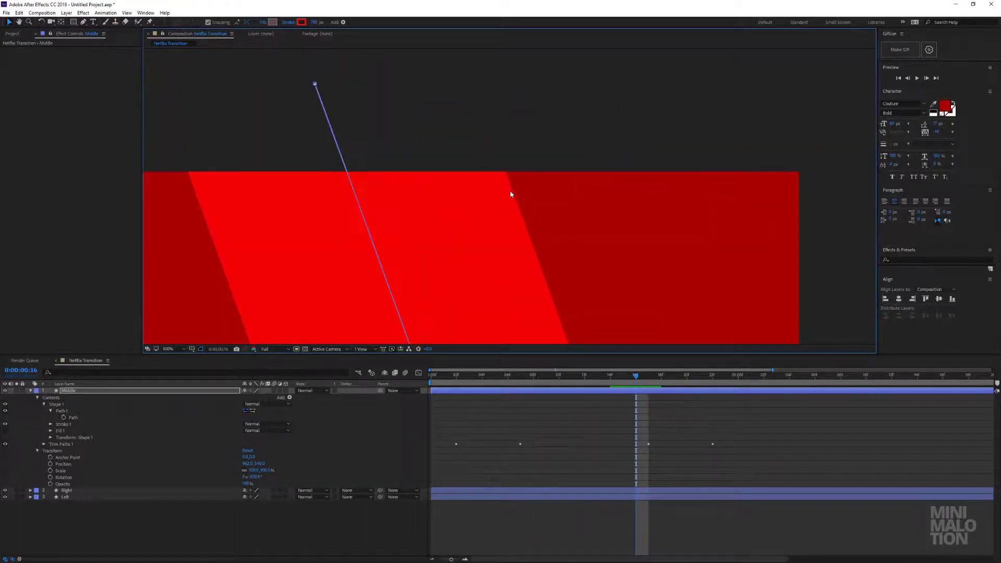
key("space")
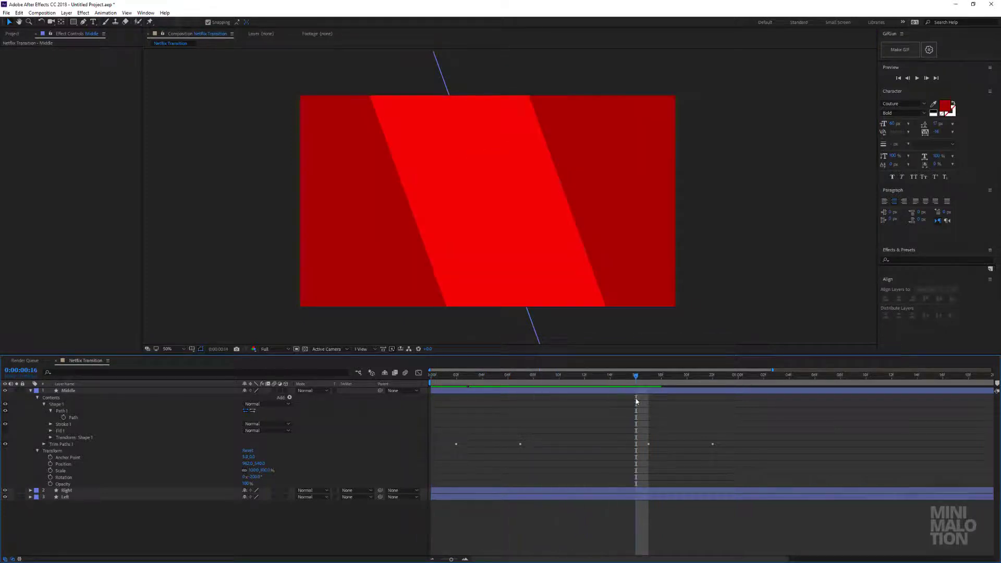
Expand the Middle layer's Trim Paths 1 to show its Start and End keyframes, keeping Transform: Shape 1 collapsed
left_click(68, 390)
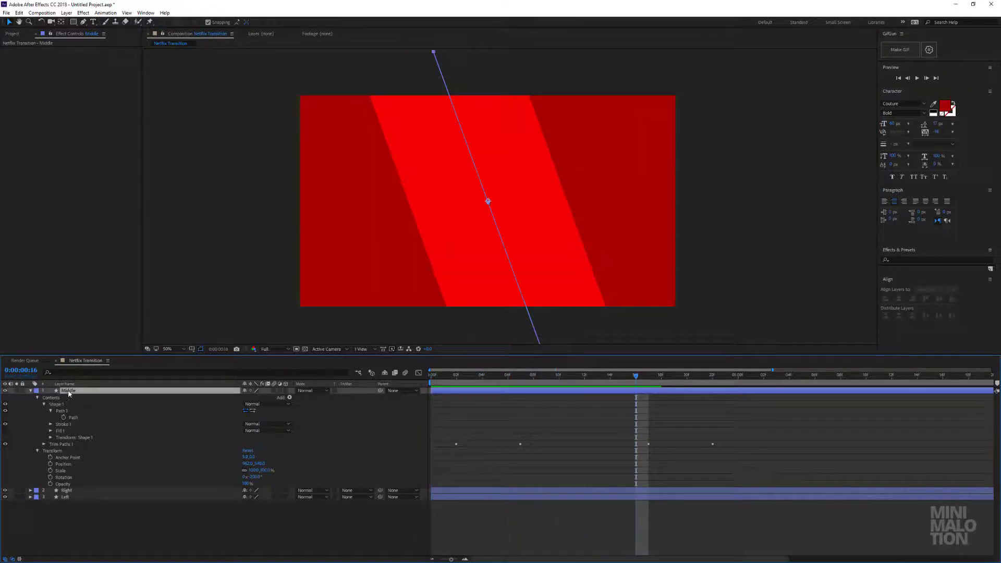
left_click(51, 438)
left_click(571, 463)
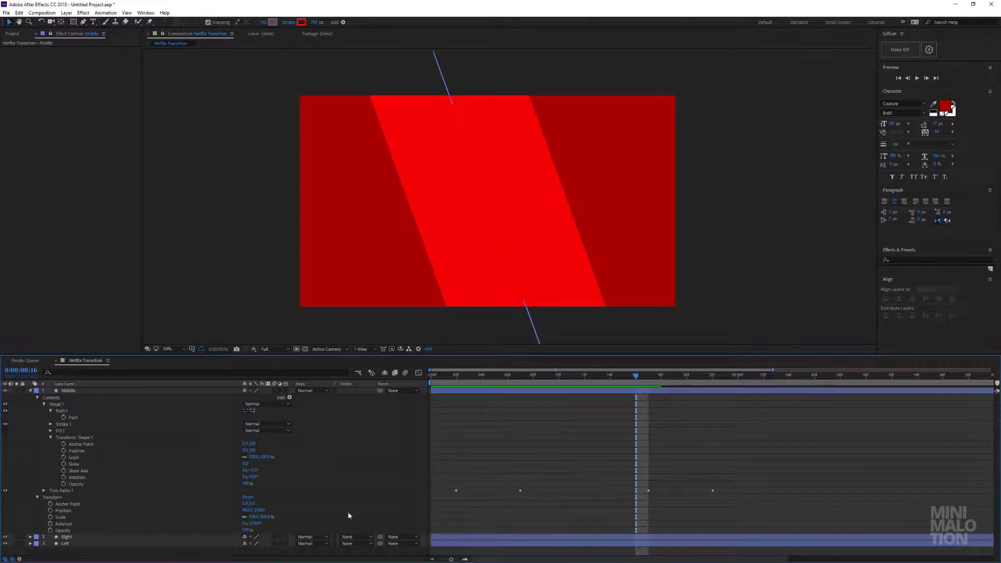
left_click(43, 490)
left_click(51, 438)
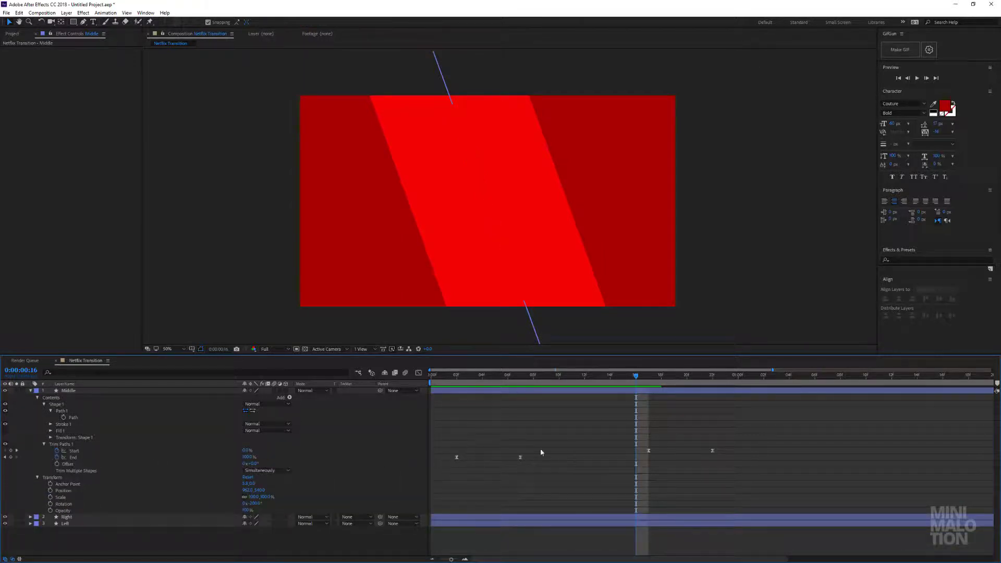
Move the Middle layer's two Trim Paths End keyframes so the pair starts at frame 7
left_click_drag(545, 448, 434, 483)
left_click(492, 459)
left_click(456, 375)
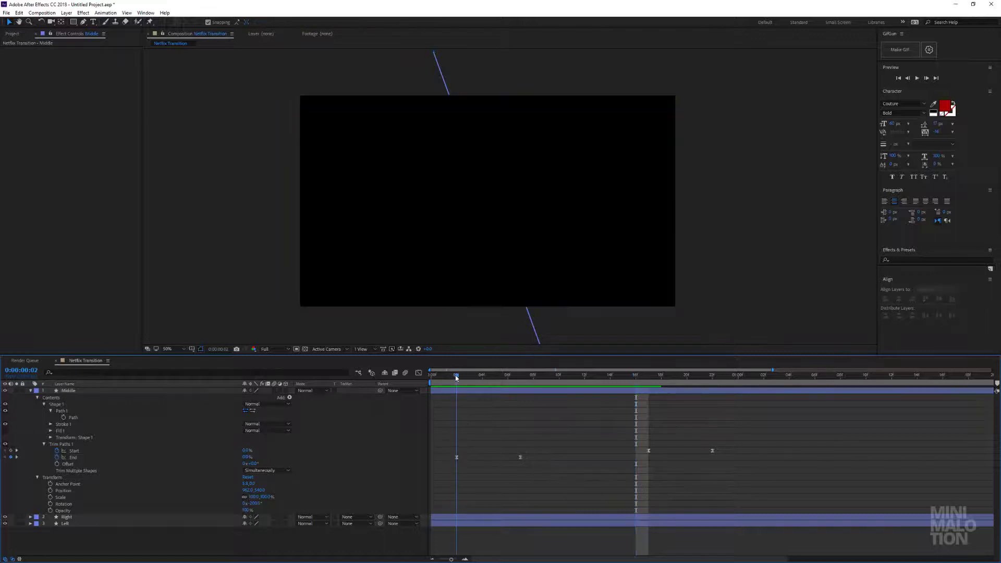
left_click(465, 375)
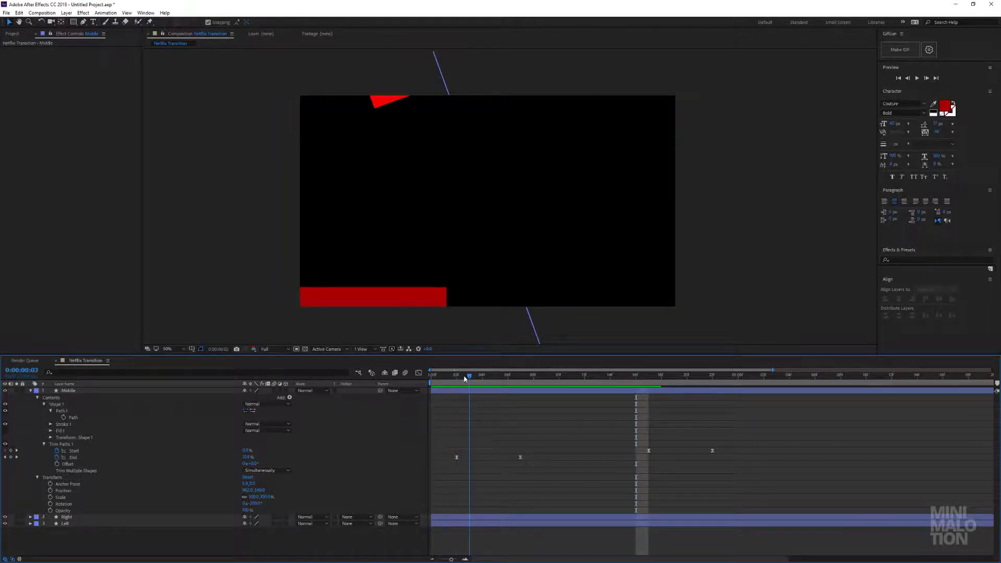
left_click_drag(476, 380, 520, 381)
left_click_drag(541, 441, 526, 456)
left_click(540, 454)
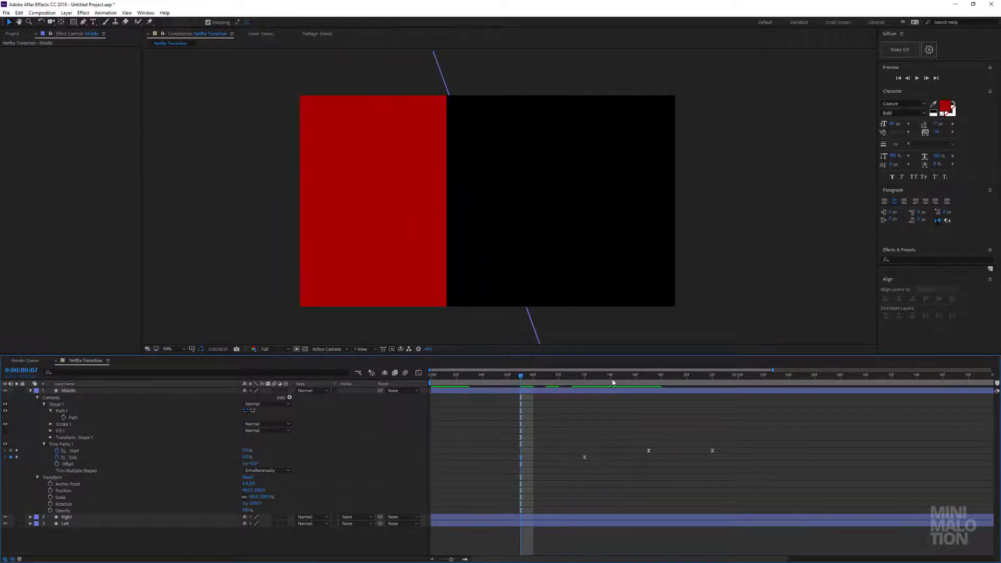
Move the Middle layer's two Trim Paths Start keyframes so the pair starts at 0:00:00:23
left_click_drag(612, 381, 726, 383)
left_click_drag(759, 435, 723, 451)
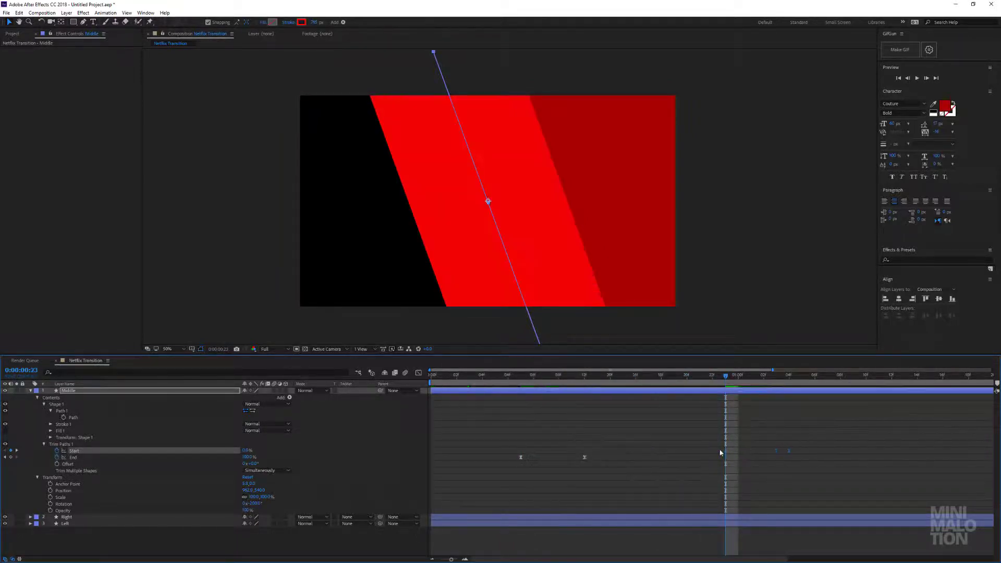
left_click(630, 447)
Shorten the Middle bar's animation by moving its last End keyframe to frame 11 and its last Start keyframe to 0:00:01:03
mouse_move(566, 385)
left_mouse_down()
mouse_move(529, 385)
mouse_move(565, 382)
left_mouse_up()
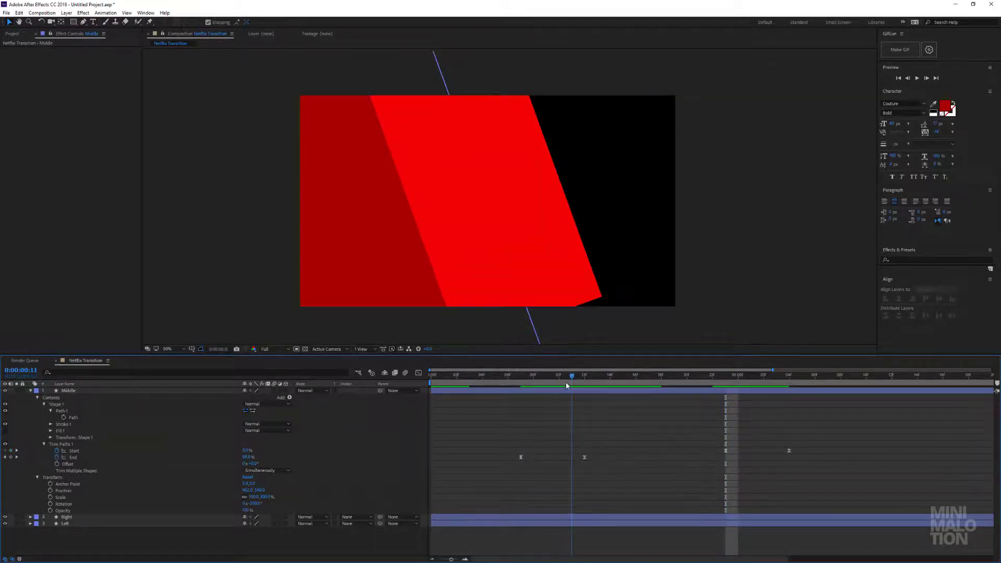
left_click_drag(584, 458, 572, 458)
left_click_drag(573, 377, 776, 376)
left_click(788, 450)
left_click_drag(789, 451, 776, 450)
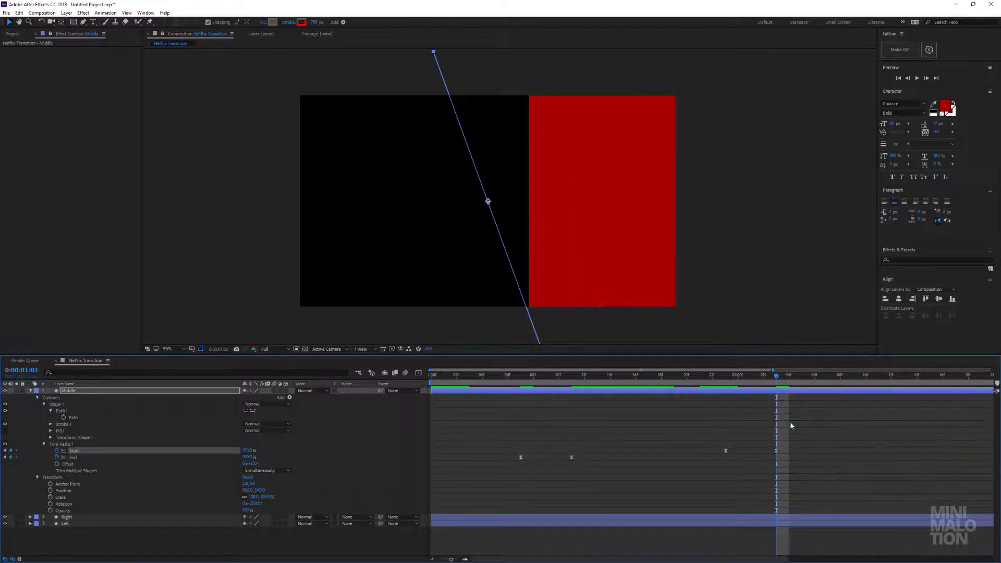
left_click(791, 424)
Preview the retimed transition with the Middle bar entering and leaving between the side bars
left_click_drag(767, 379, 481, 379)
key("space")
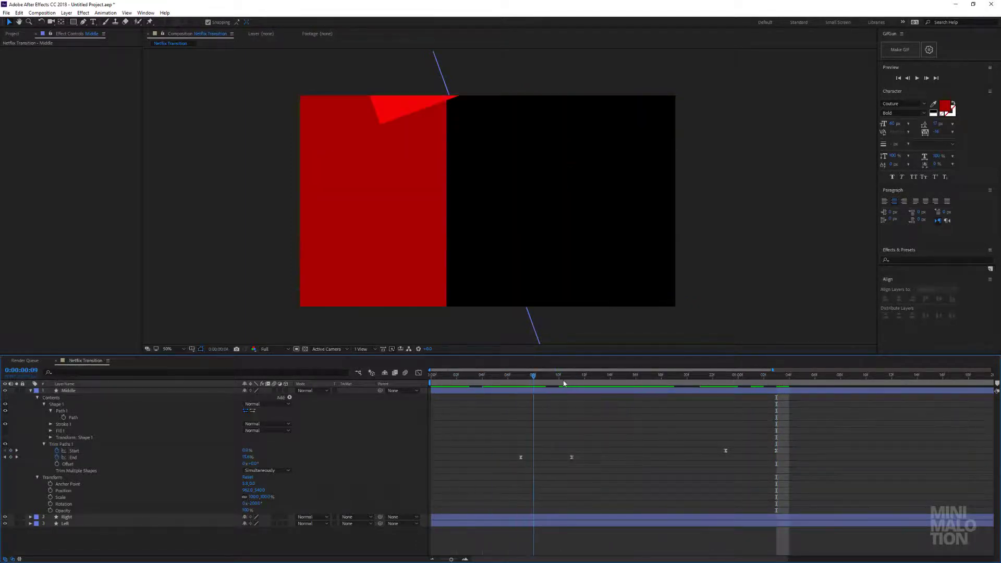
key("space")
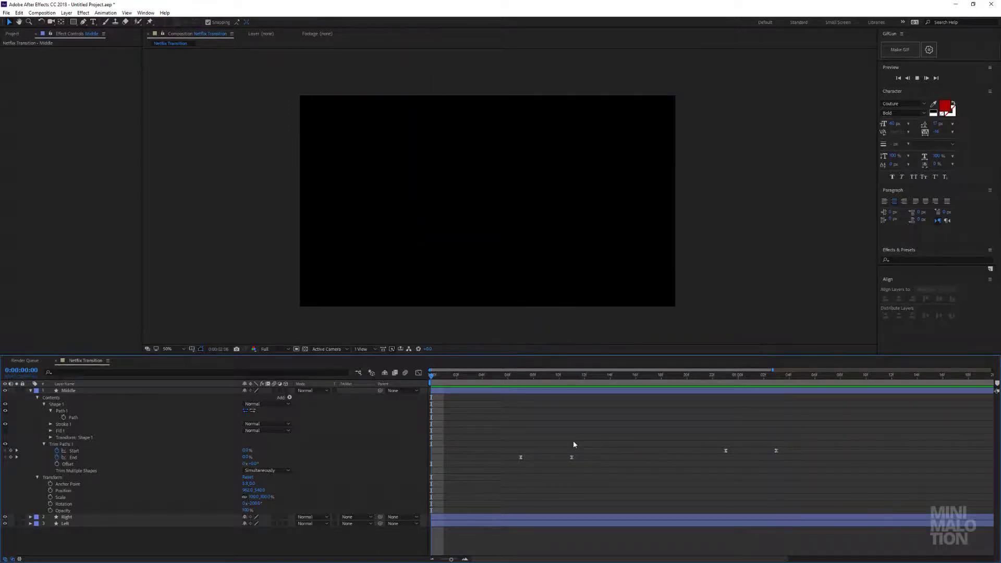
Set Fast Previews to Off (Final Quality) and preview the transition again
left_click(392, 348)
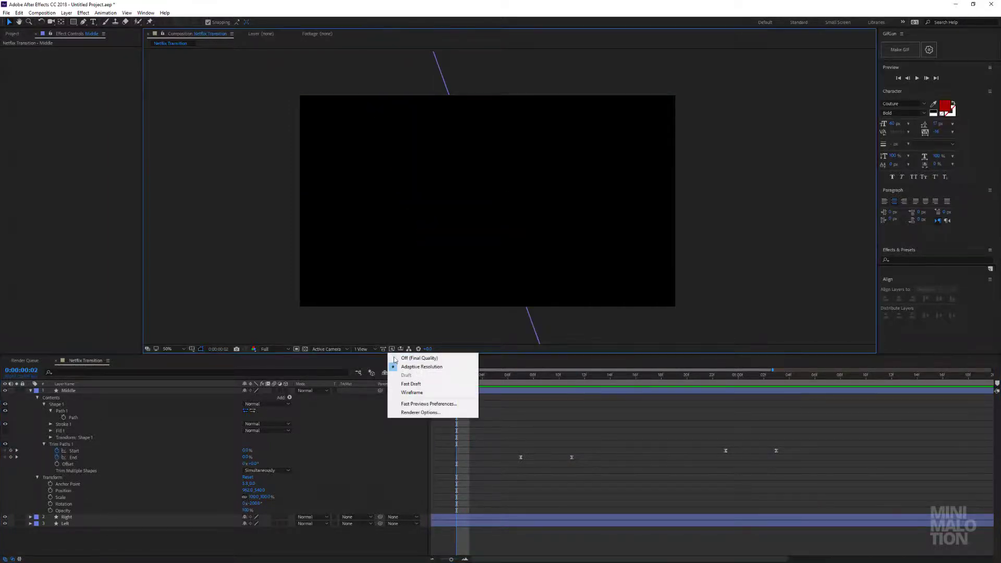
left_click(419, 358)
left_click(474, 442)
key("space")
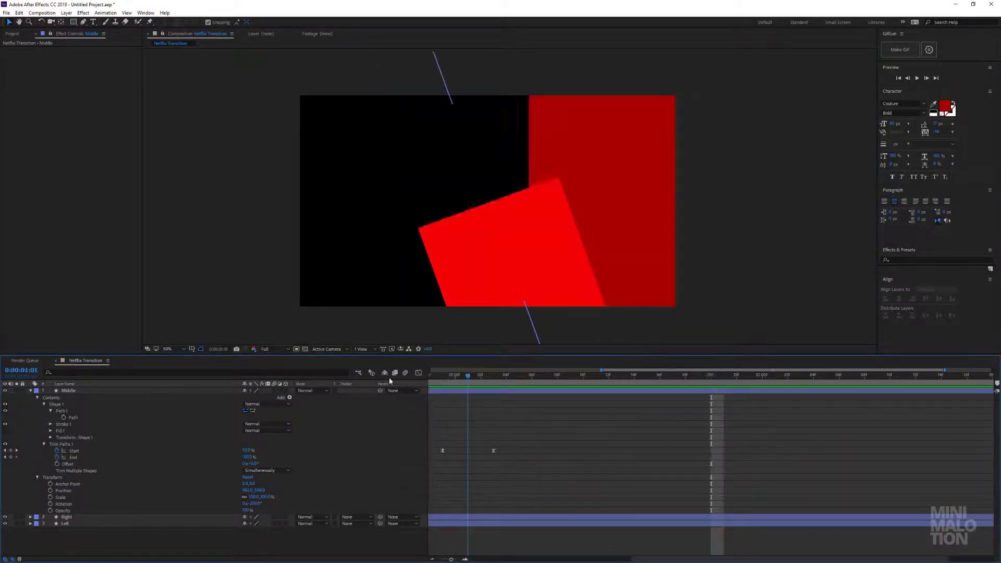
key("space")
left_click_drag(352, 378, 342, 381)
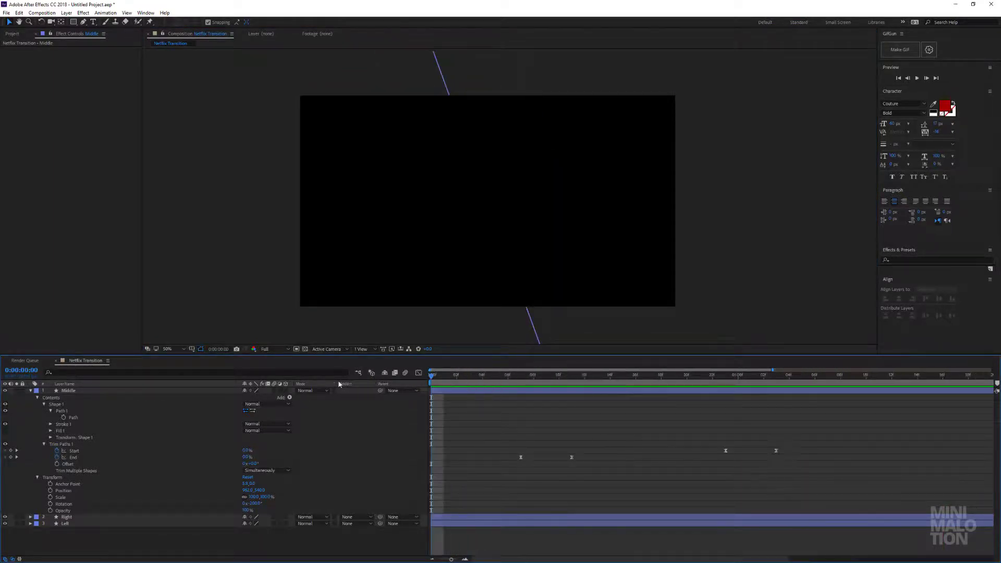
Collapse the Middle layer's properties and add a white solid above the bars with the default settings
left_click_drag(451, 559, 443, 560)
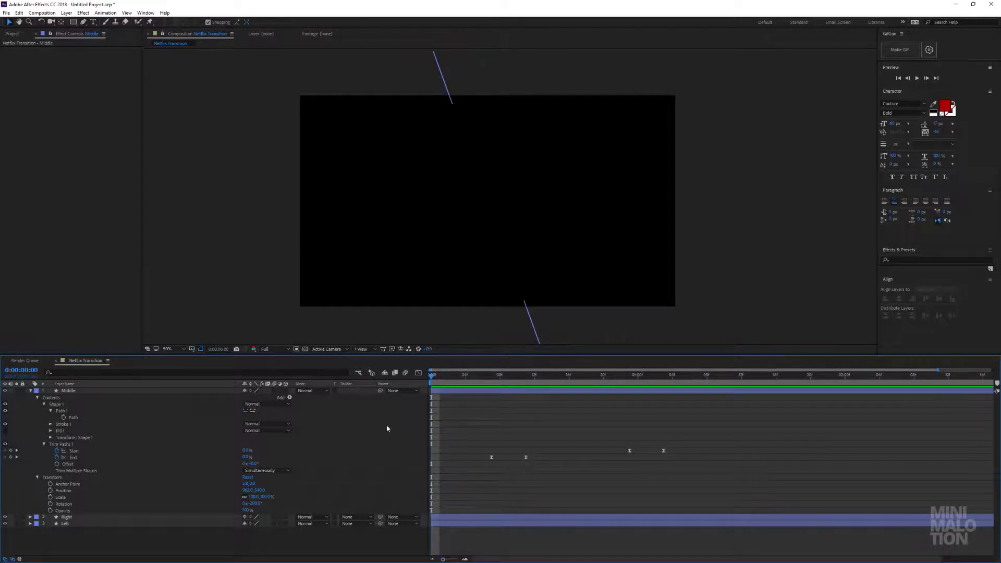
left_click(30, 391)
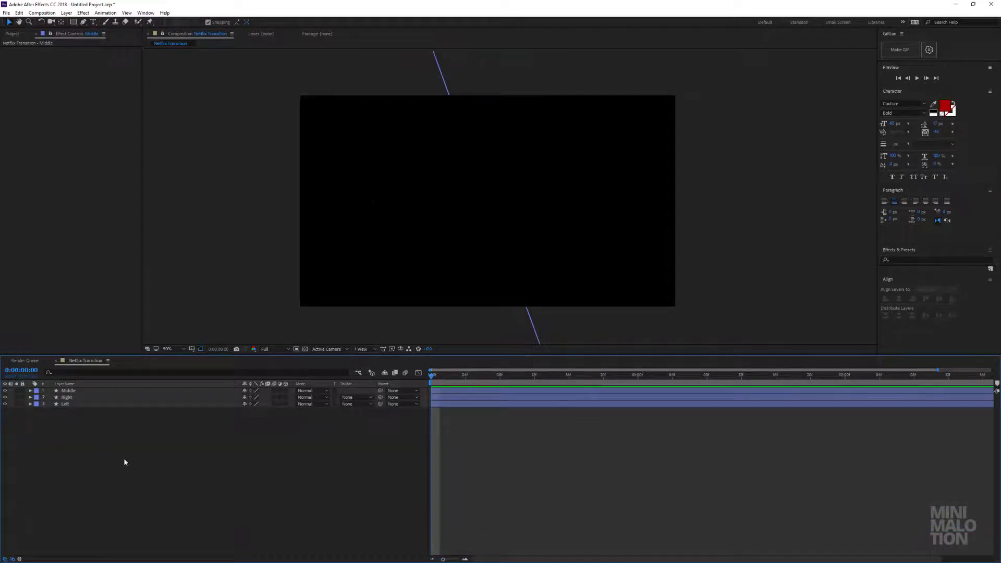
left_click(66, 13)
mouse_move(73, 22)
left_click(219, 30)
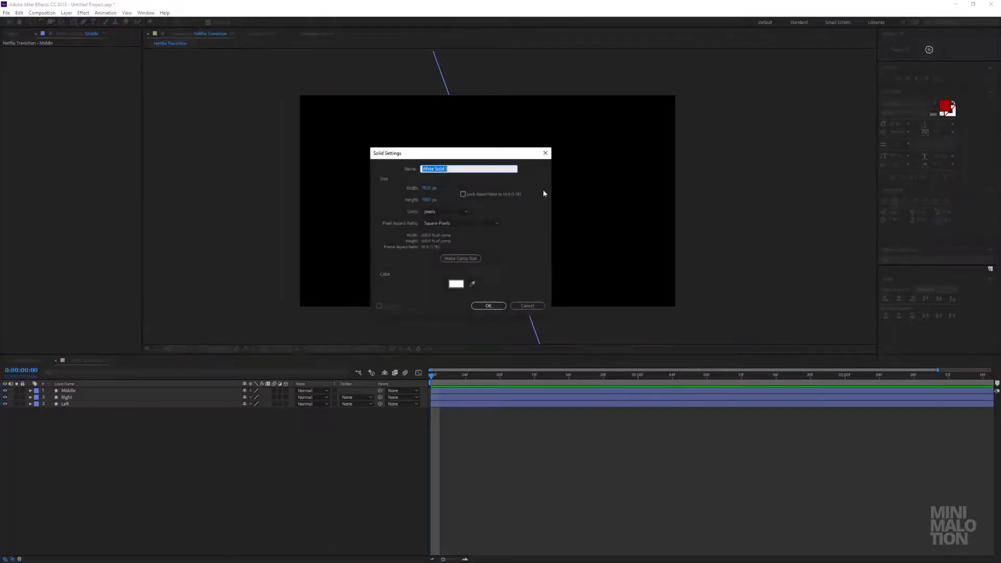
left_click(489, 305)
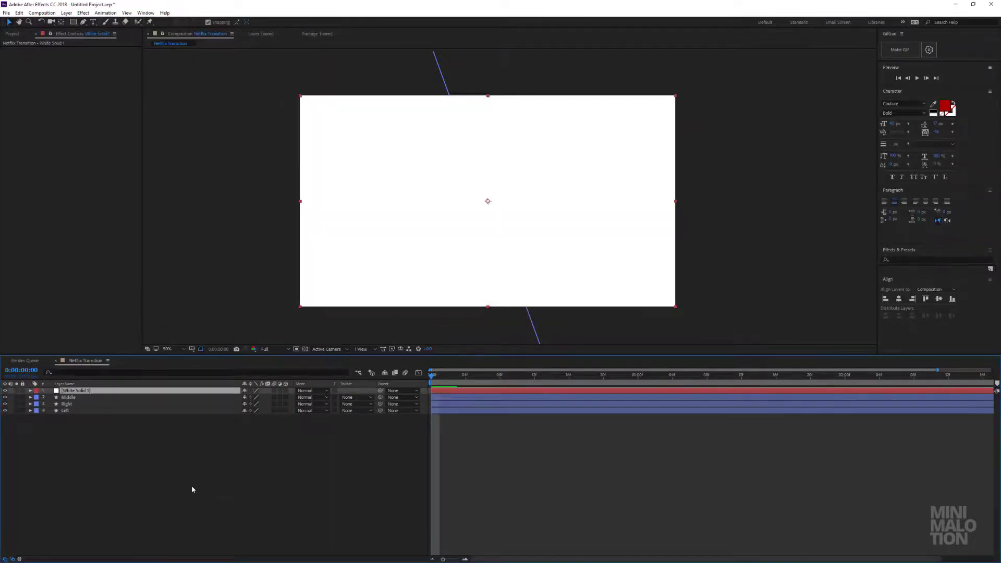
Apply the Fractal Noise effect to the white solid
left_click(83, 12)
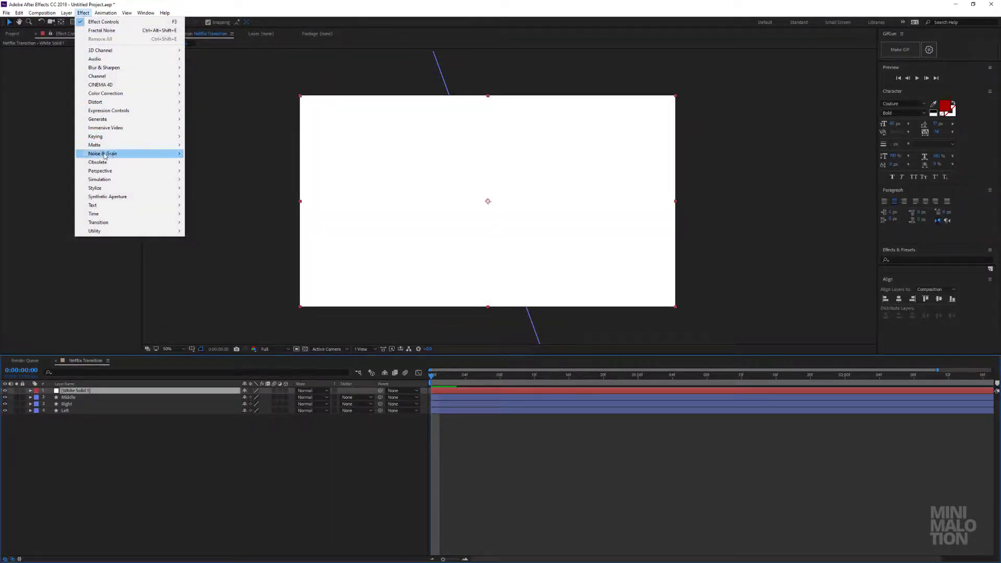
mouse_move(133, 153)
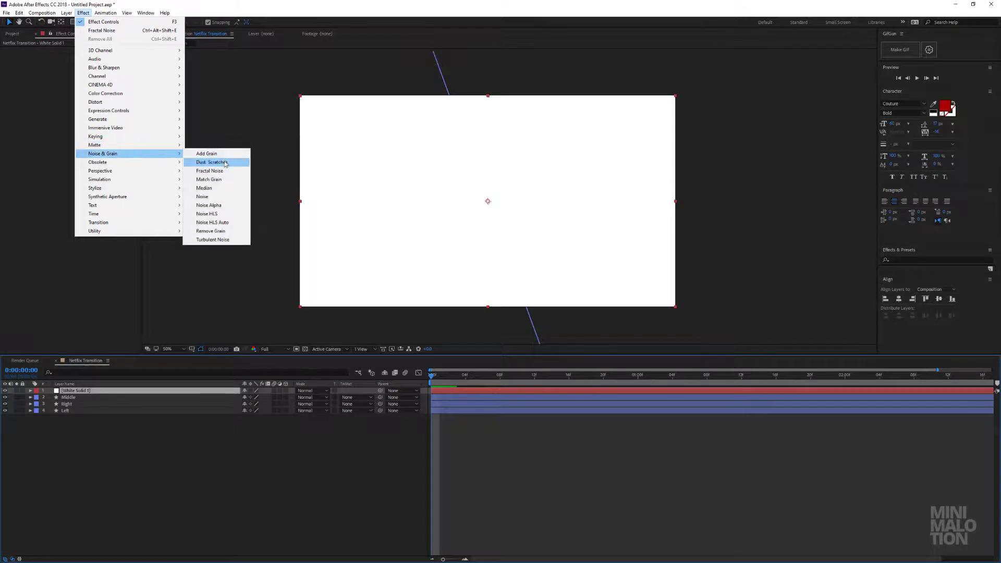
left_click(211, 170)
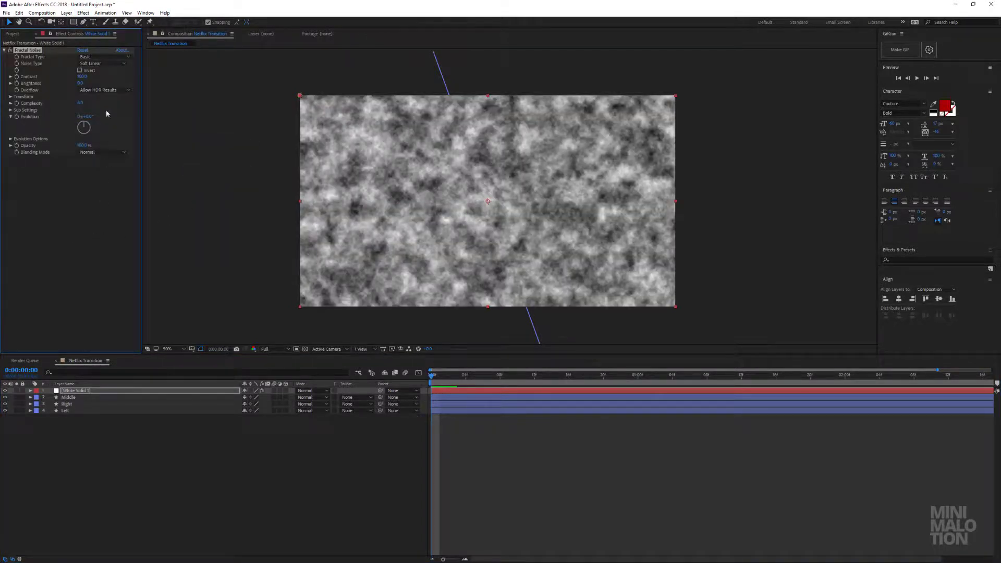
Set the Fractal Noise type to Linear and enable Invert
left_click(92, 57)
left_click(70, 60)
left_click(103, 63)
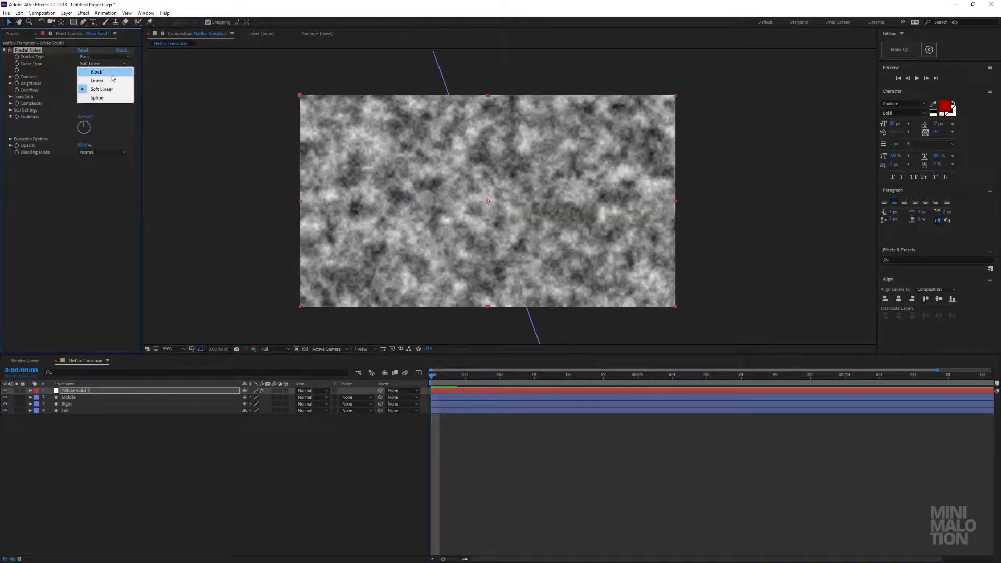
left_click(103, 82)
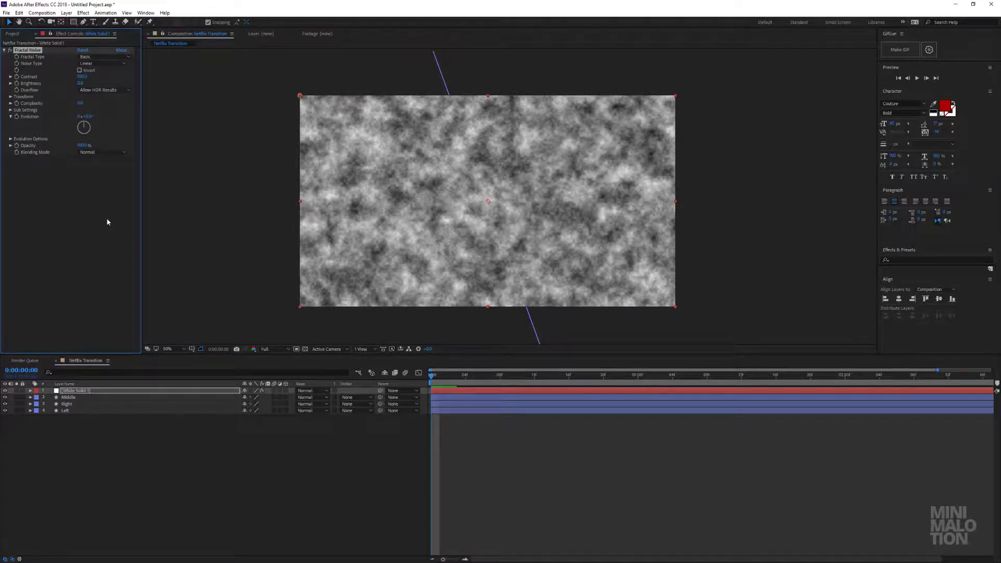
left_click(89, 71)
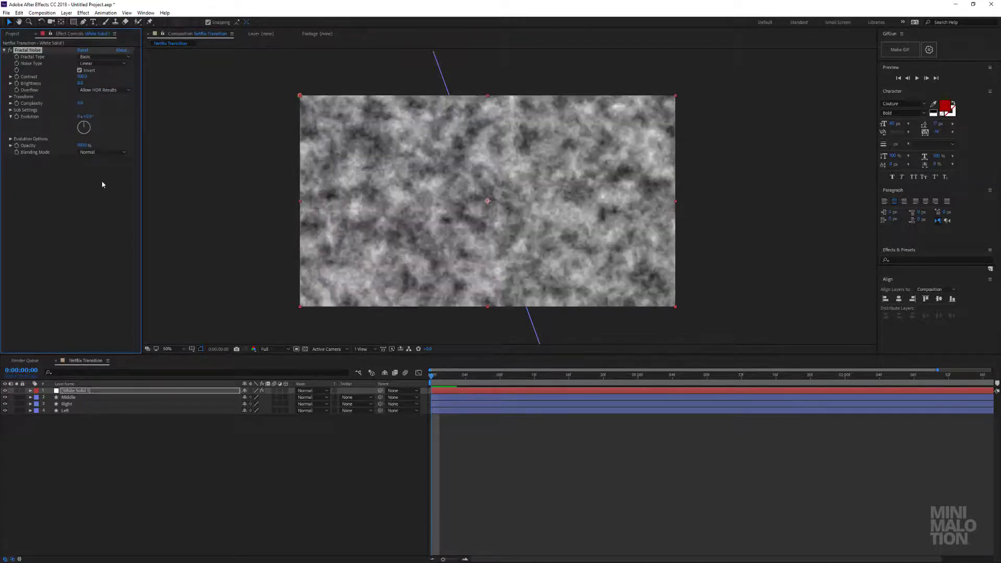
Set the Fractal Noise contrast to 240, brightness to 36 and complexity to 15
left_click(84, 78)
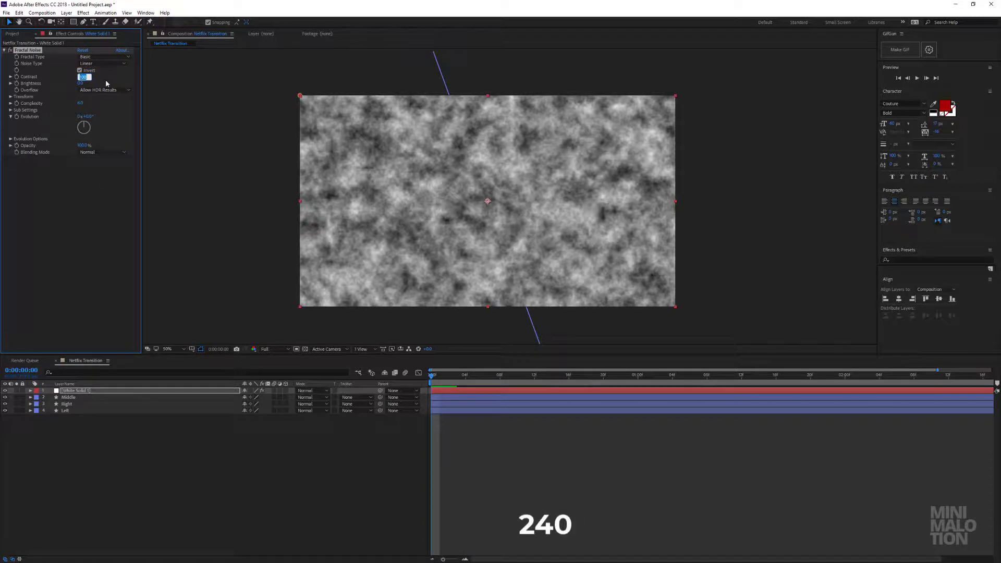
type("240.")
key("Tab")
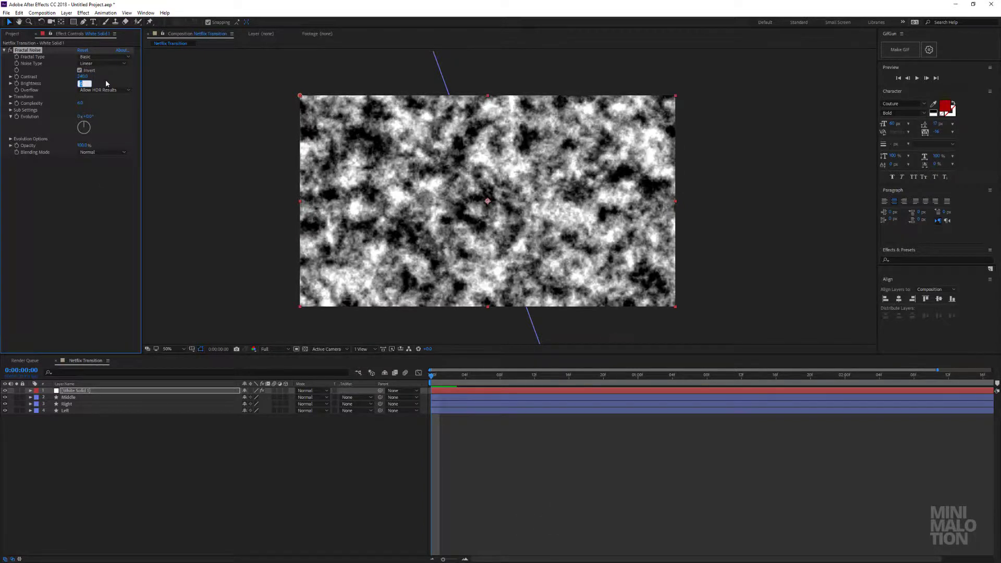
type("36")
key("Return")
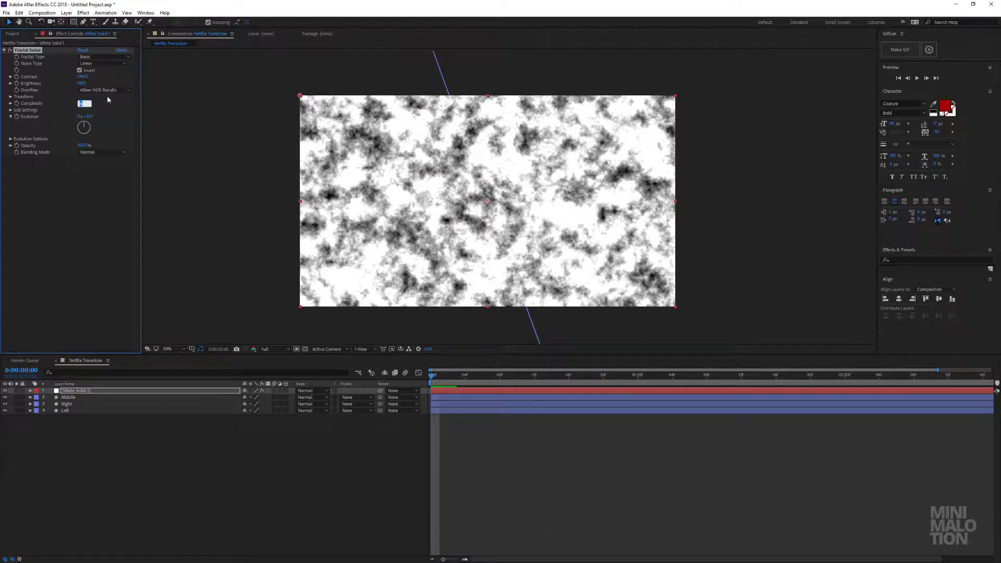
type("15")
key("Return")
Turn off Uniform Scaling in the Fractal Noise transform and set Scale Width to 30 and Scale Height to 10000
left_click(10, 97)
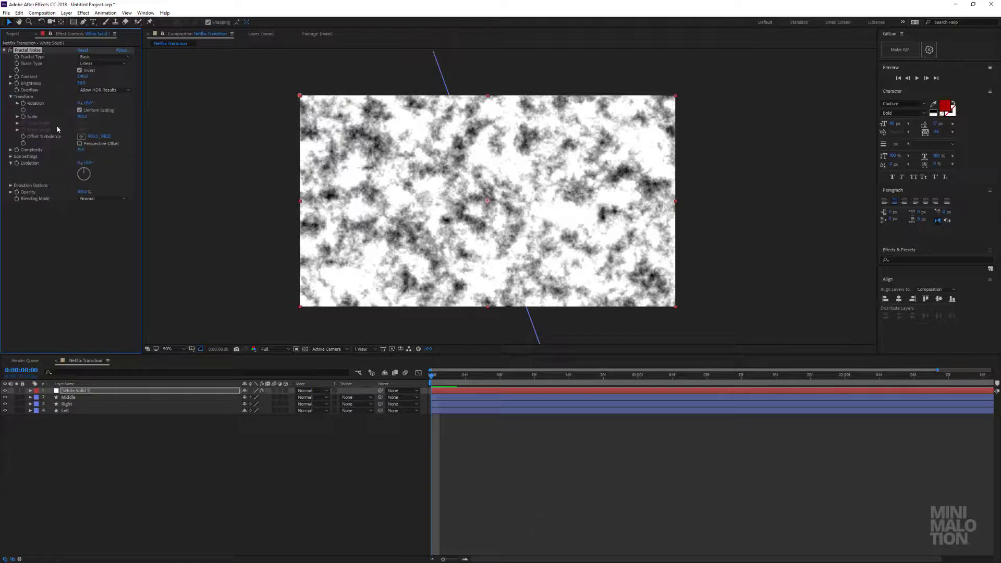
left_click(89, 111)
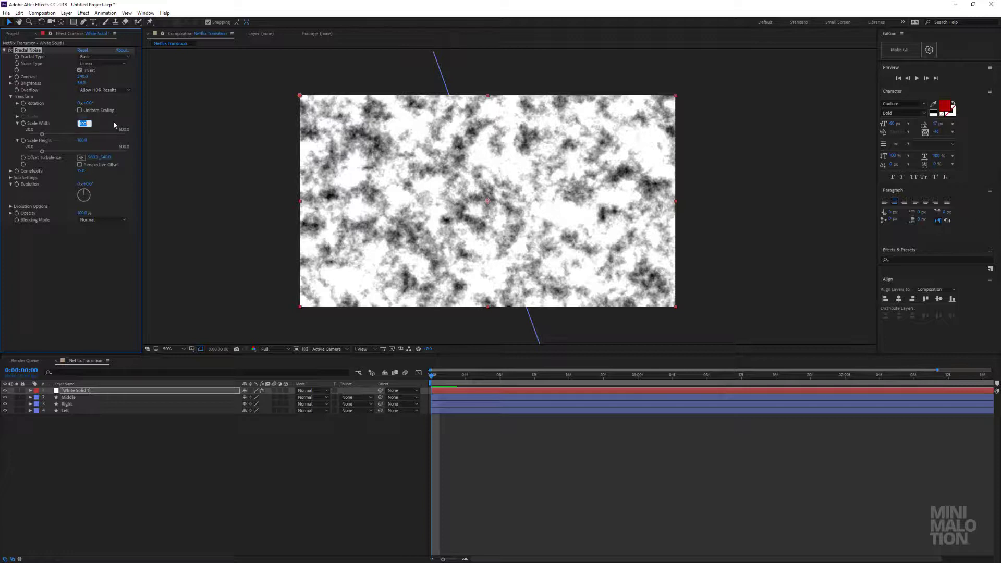
type("30")
key("Return")
left_click(83, 141)
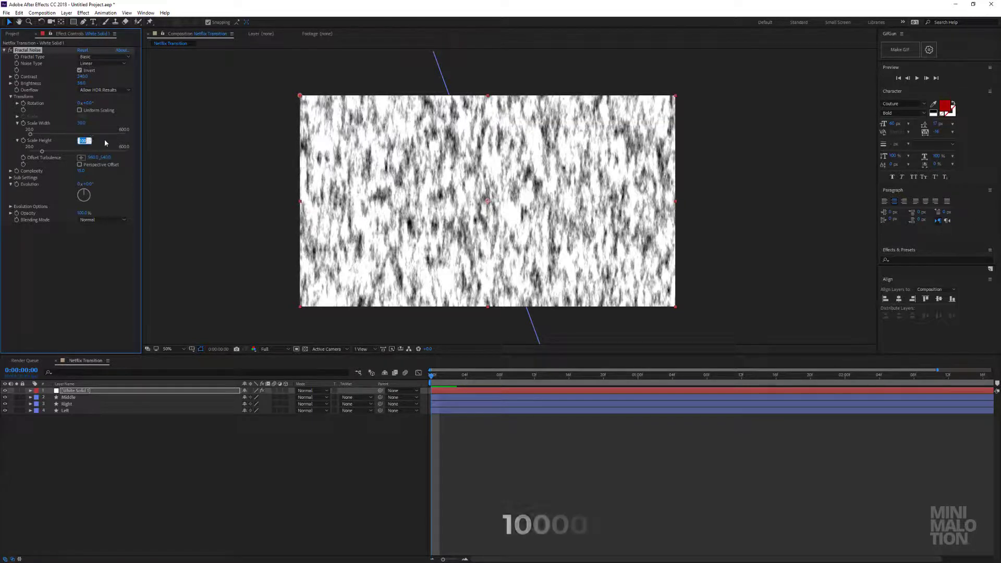
type("10000")
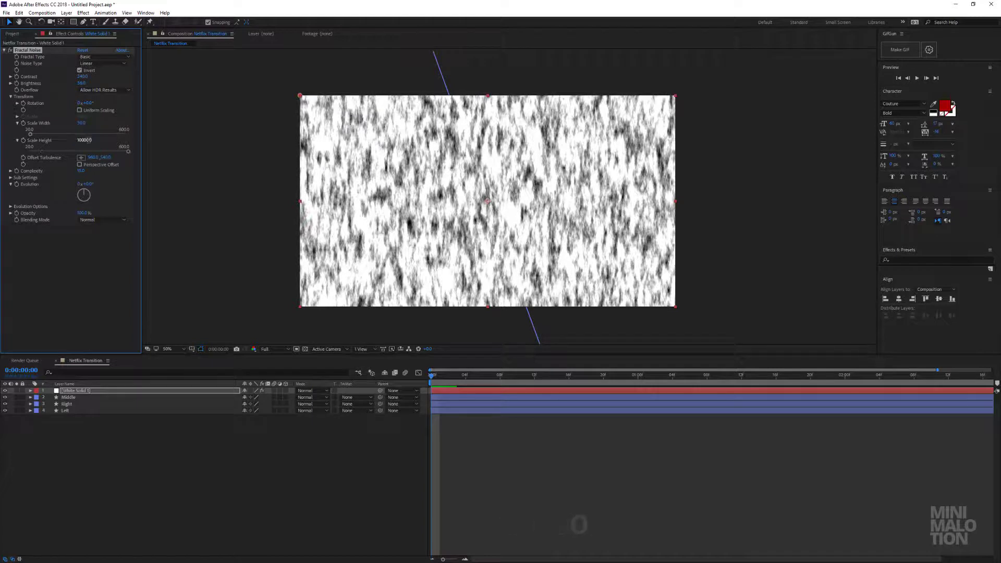
key("Return")
left_click(310, 470)
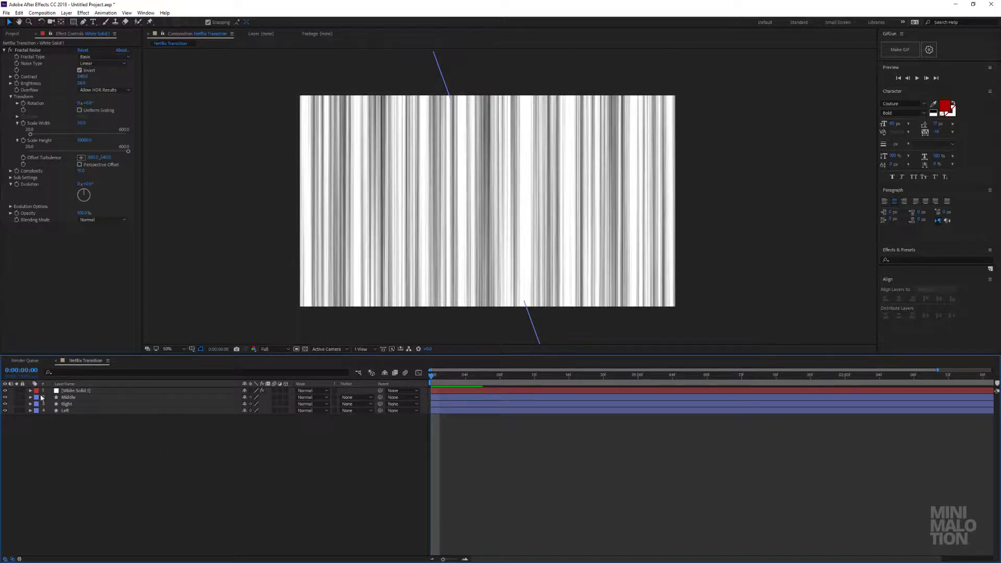
Add a Fractal Noise Evolution keyframe at the start of the composition and reveal it under the white solid
left_click_drag(460, 380, 425, 383)
left_click(17, 184)
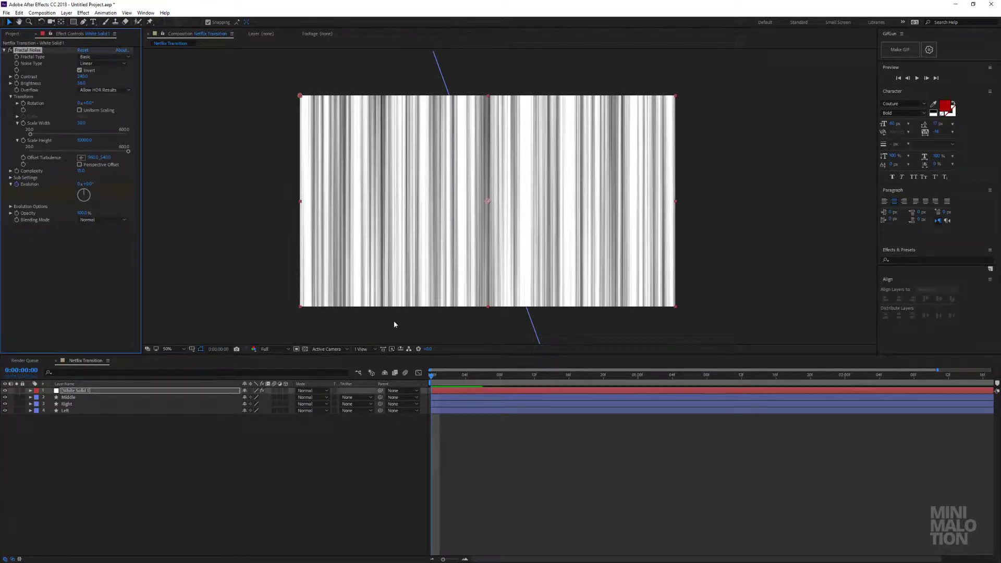
left_click(94, 391)
key("u")
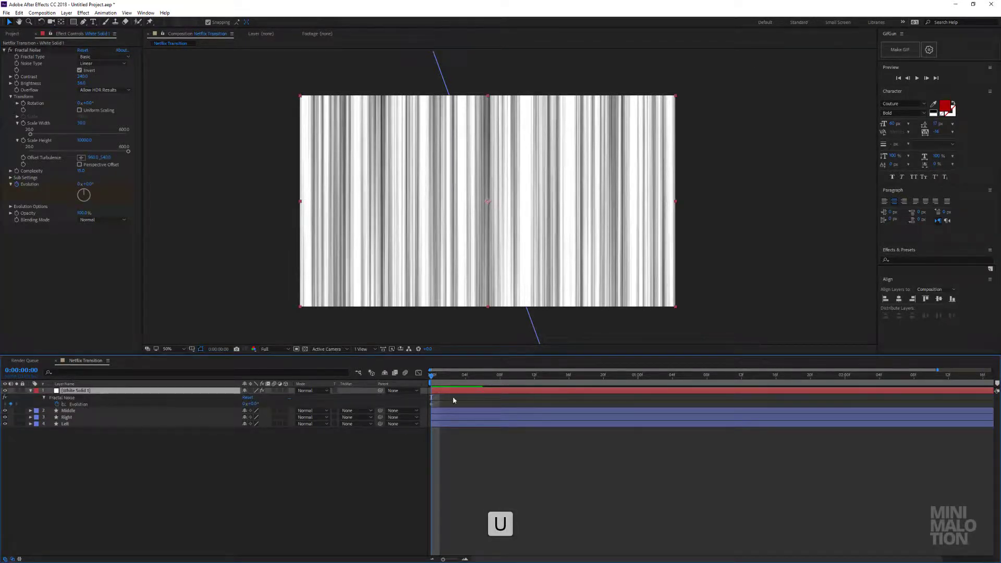
Set the Fractal Noise Evolution to 1 revolution at 0:00:01:00
left_click_drag(461, 383, 640, 389)
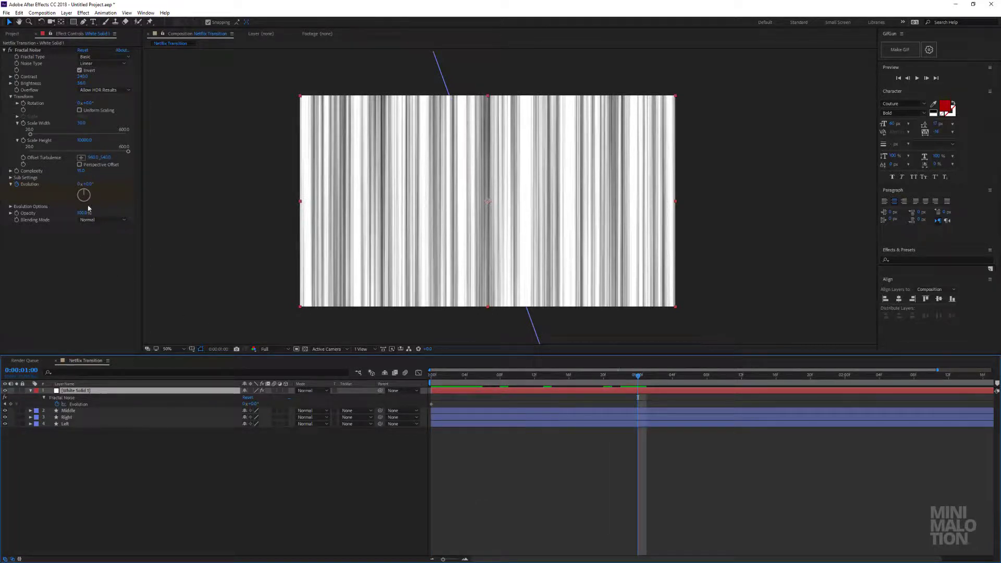
left_click(89, 184)
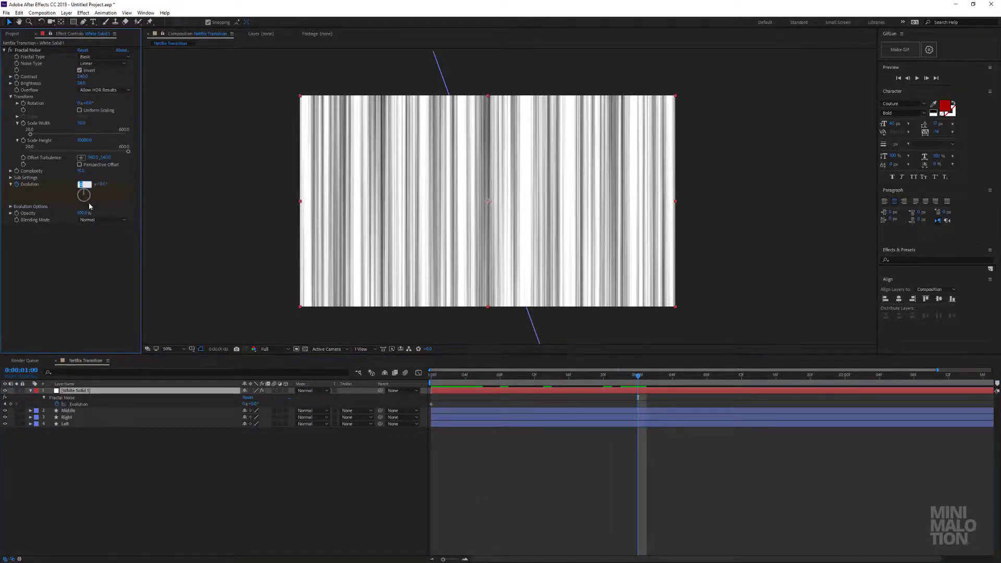
type("1")
key("Return")
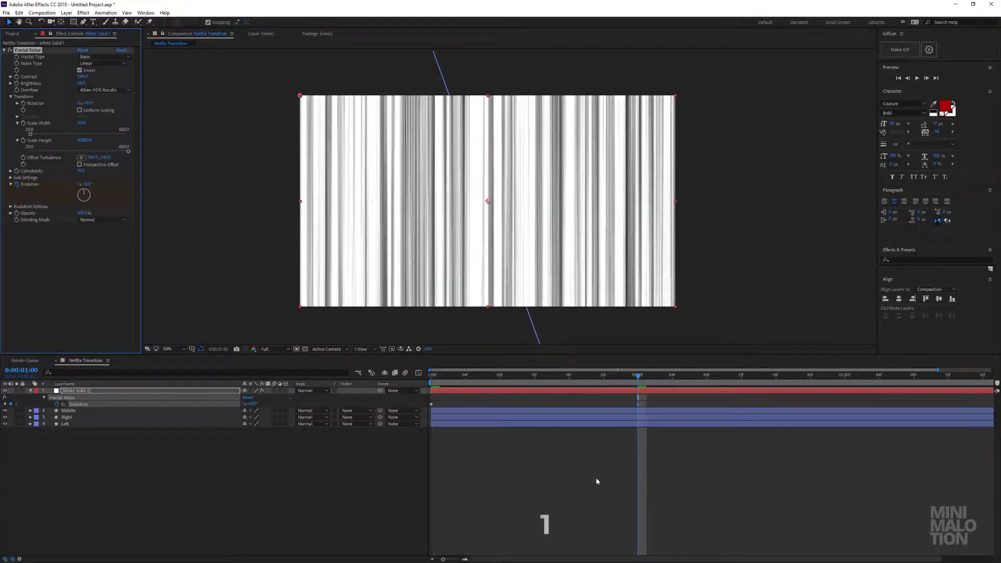
Preview the animated vertical noise lines from the start of the composition
left_click(598, 481)
left_click_drag(469, 376, 431, 378)
key("space")
key("space")
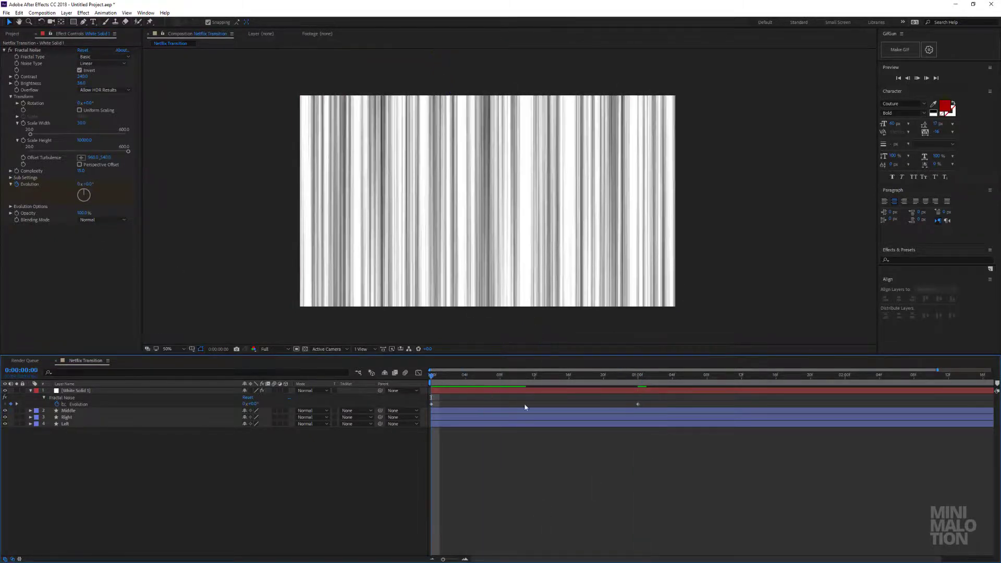
Play back the noise lines and hide the white solid to check the red bars at 0:00:00:21
key("space")
key("space")
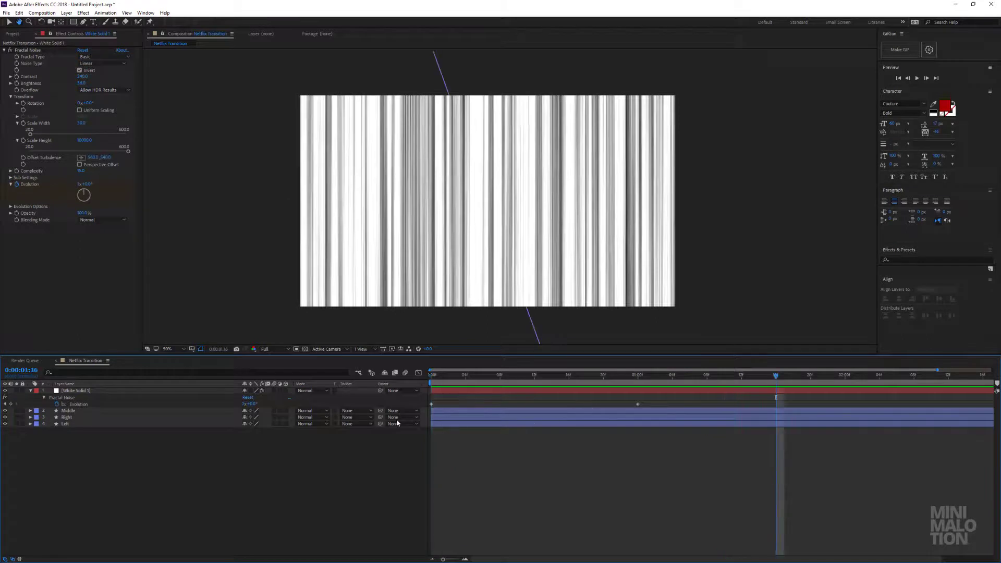
left_click(4, 390)
left_click_drag(533, 375, 613, 388)
Apply Easy Ease to both Fractal Noise Evolution keyframes on the white solid
left_click(431, 404)
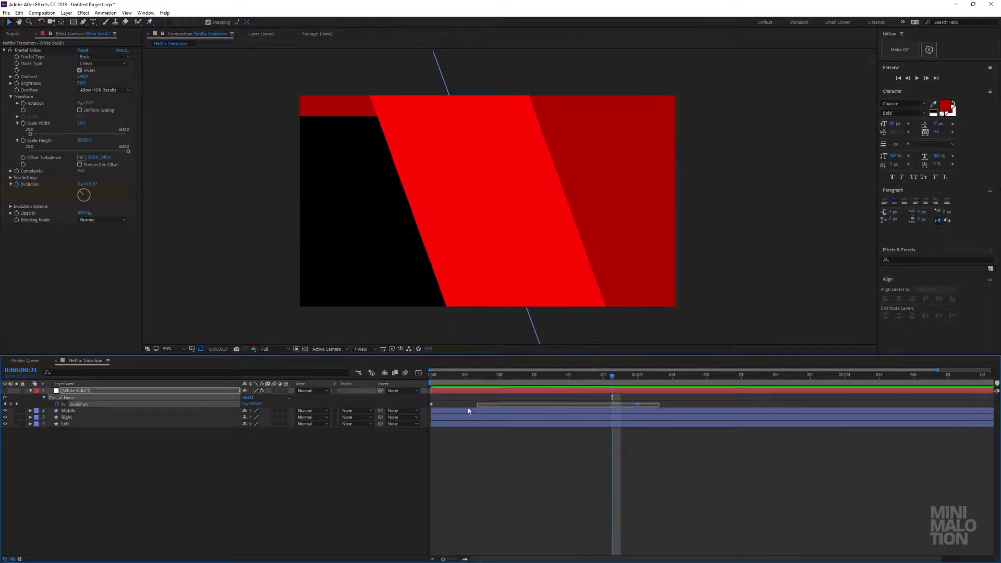
right_click(432, 405)
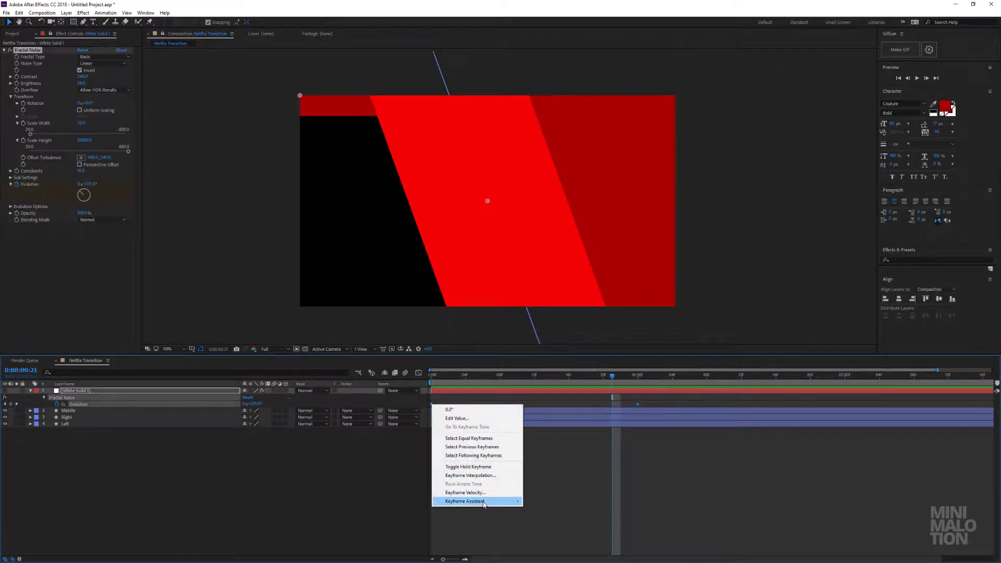
mouse_move(482, 501)
left_click(559, 451)
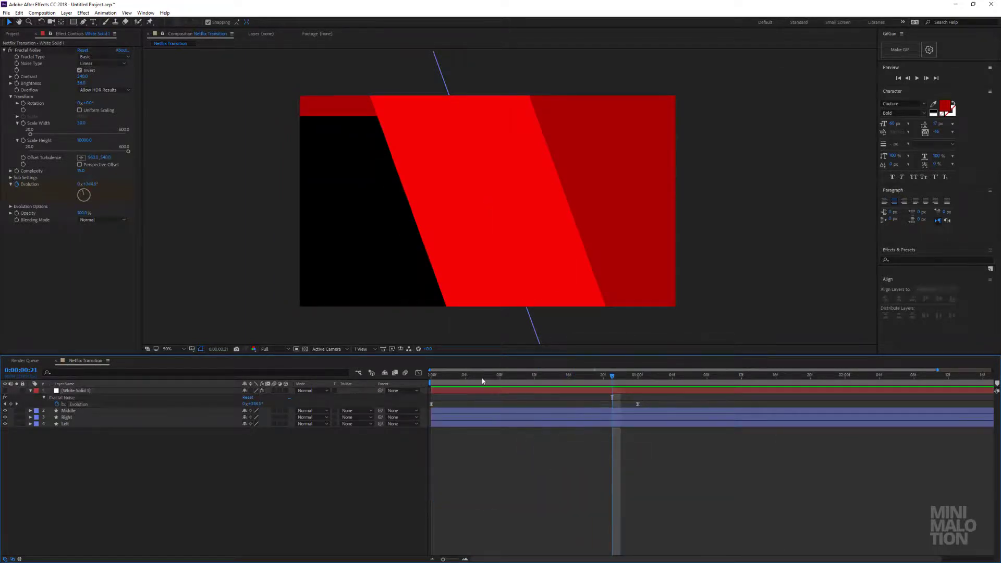
Add a Fractal Noise Brightness keyframe at 0:00:00:06 and reveal it under the white solid
key("space")
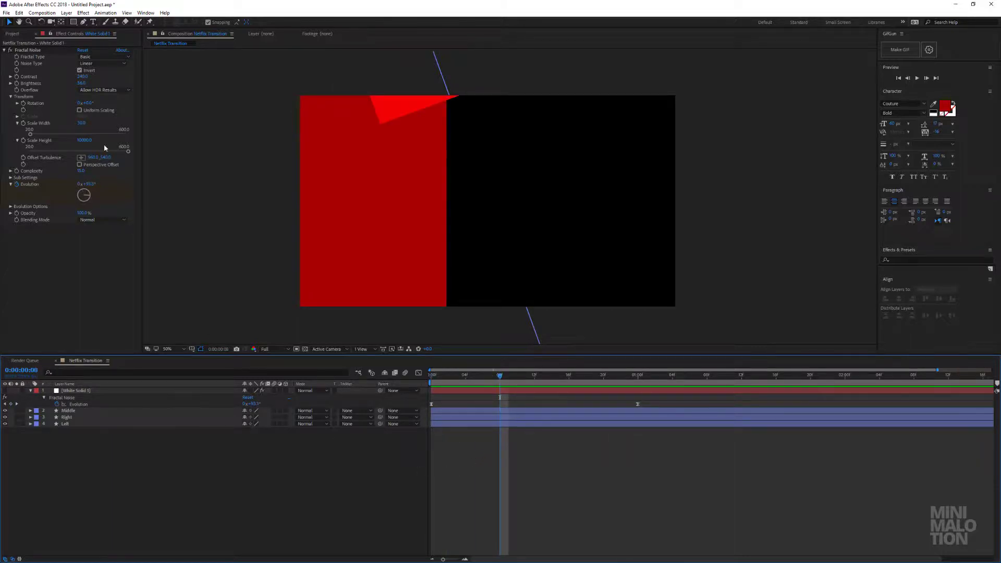
mouse_move(498, 379)
left_mouse_down()
mouse_move(448, 381)
mouse_move(482, 383)
left_mouse_up()
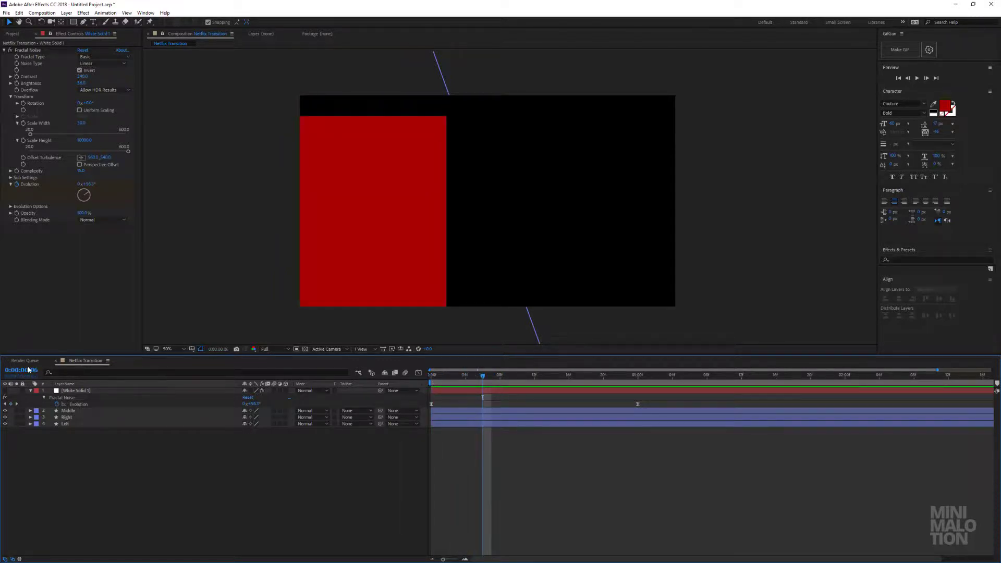
left_click(23, 76)
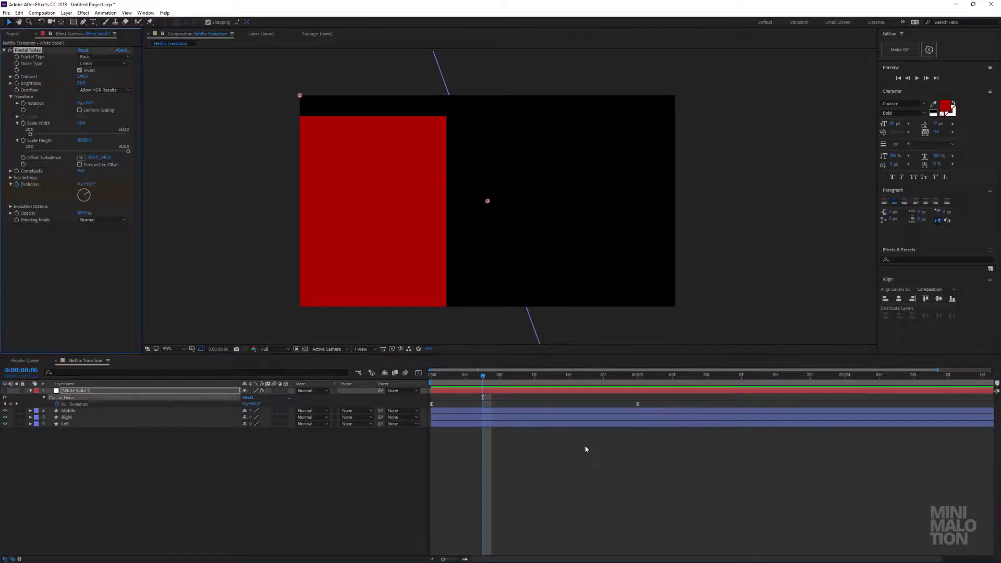
left_click(80, 406)
key("u")
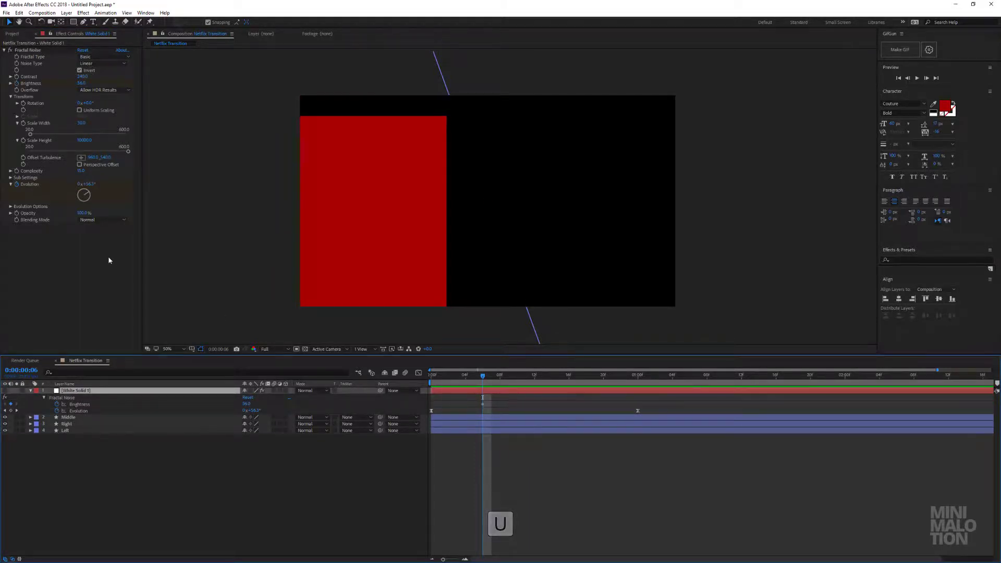
Set the Fractal Noise Brightness to 55 at 0:00:00:20
left_click_drag(503, 382, 603, 389)
left_click(32, 371)
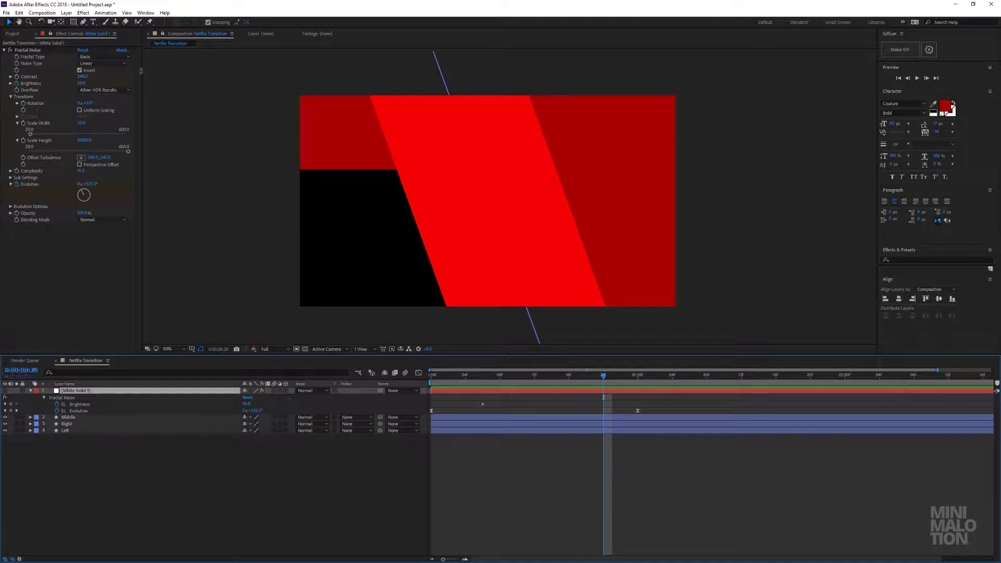
left_click(82, 83)
type("55")
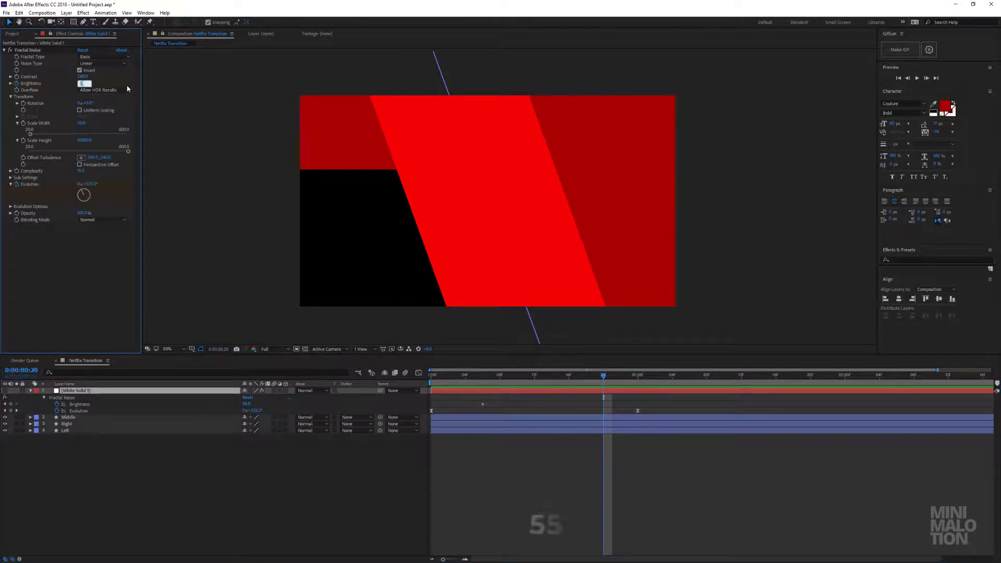
key("Return")
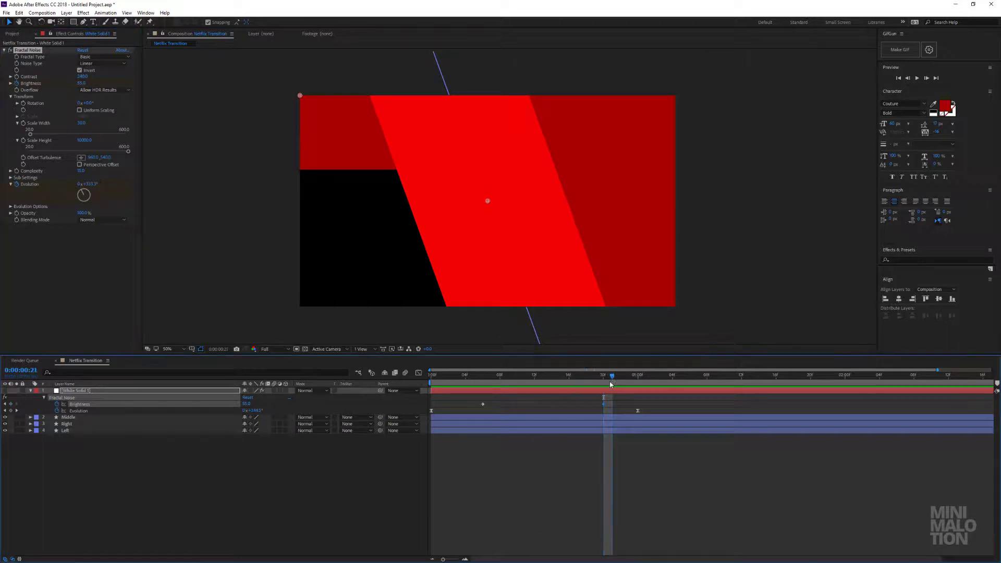
Add a third Brightness keyframe at 0:00:01:01 and set its value to 100
left_click_drag(605, 385, 648, 384)
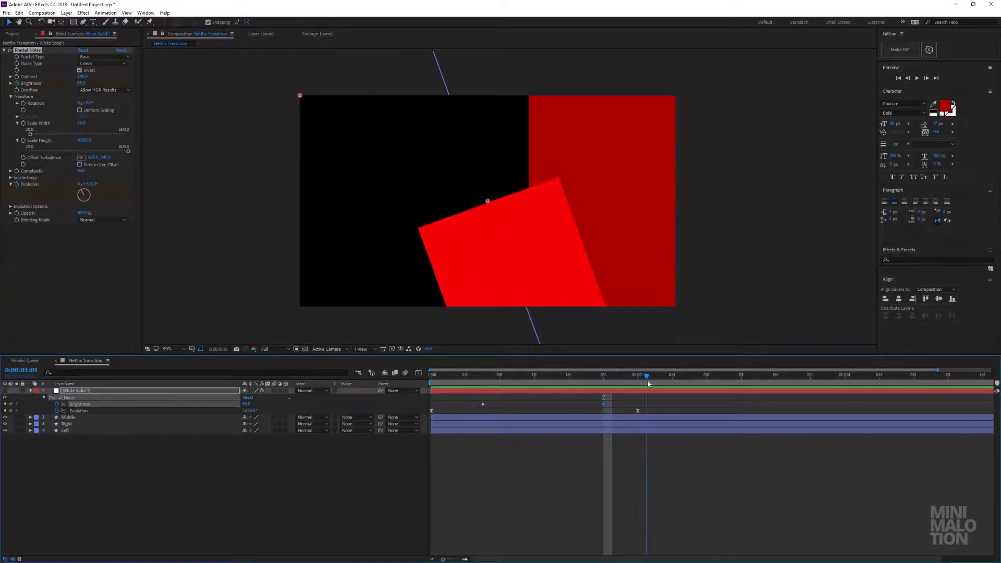
left_click(183, 491)
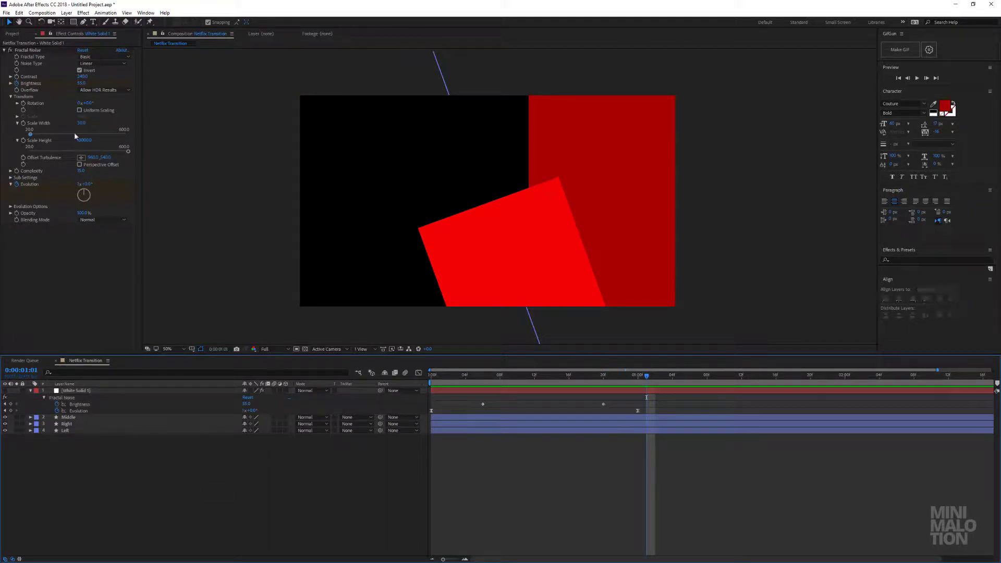
left_click(88, 404)
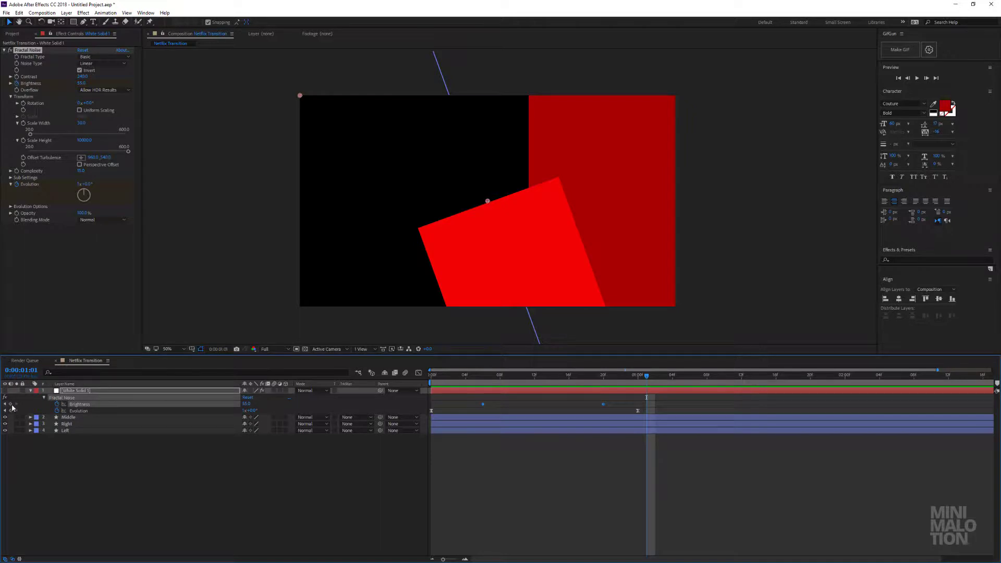
left_click(555, 463)
mouse_move(647, 376)
left_mouse_down()
mouse_move(611, 375)
mouse_move(649, 383)
left_mouse_up()
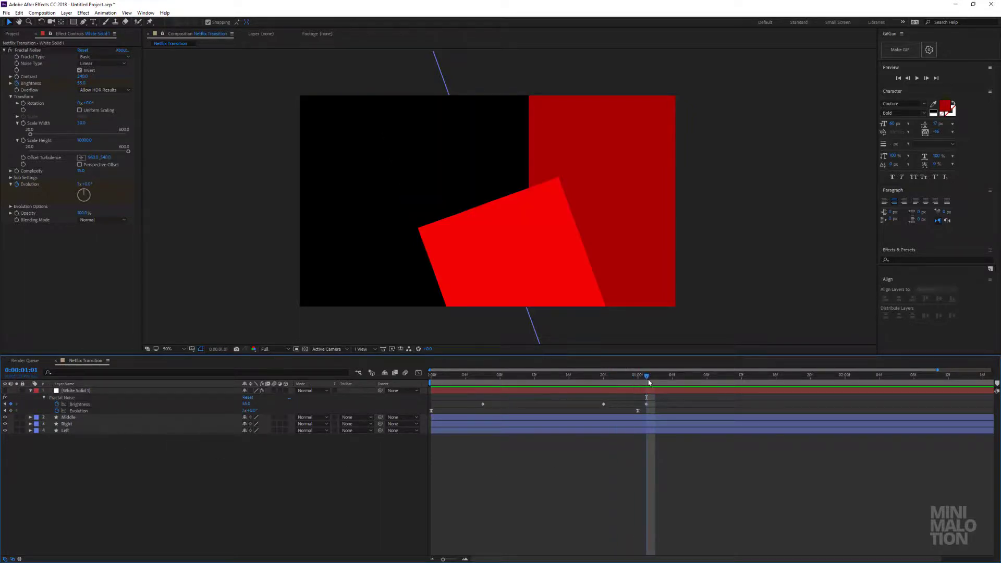
left_click_drag(81, 84, 141, 87)
left_click(83, 84)
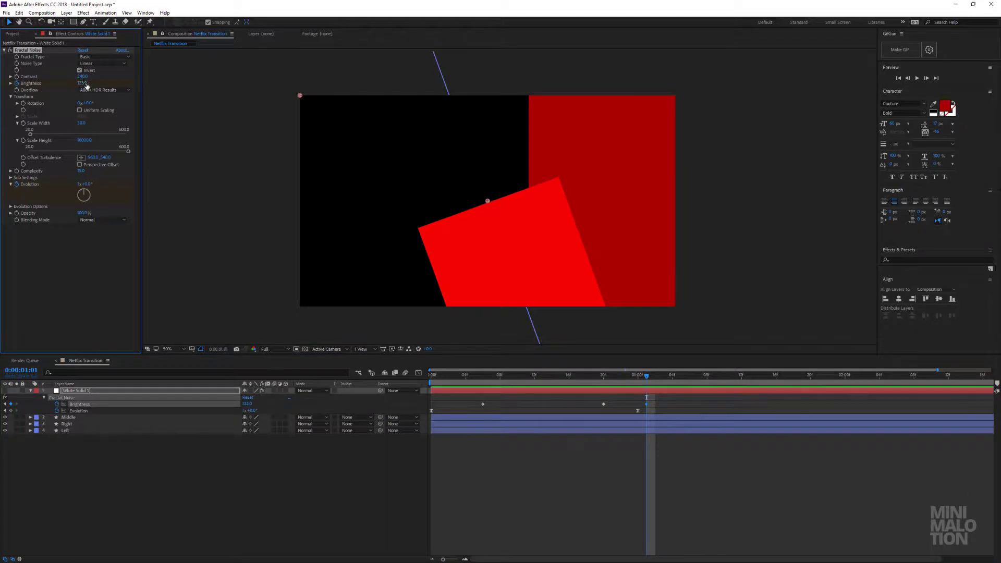
type("100")
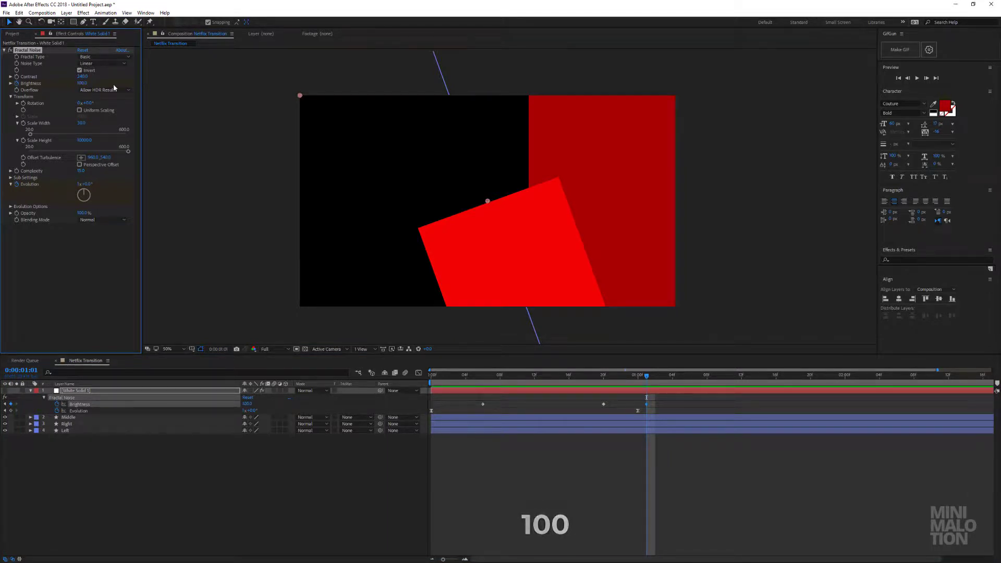
left_click(598, 455)
Apply Easy Ease to all three Fractal Noise Brightness keyframes
left_click_drag(655, 399, 469, 403)
right_click(483, 402)
mouse_move(531, 501)
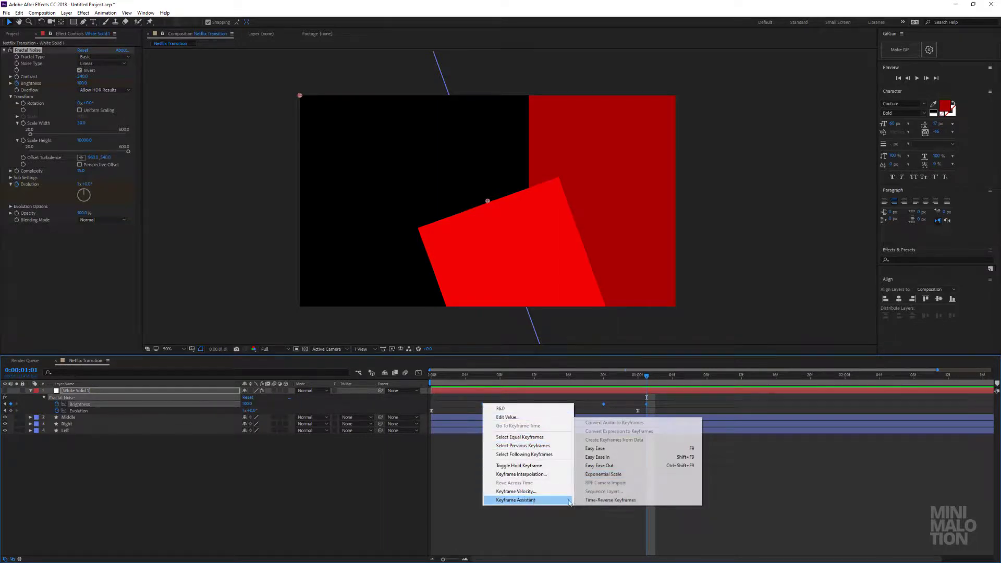
left_click(600, 456)
Change the Fractal Noise effect's blending mode to Multiply and make the white solid visible again
left_click_drag(642, 379, 526, 392)
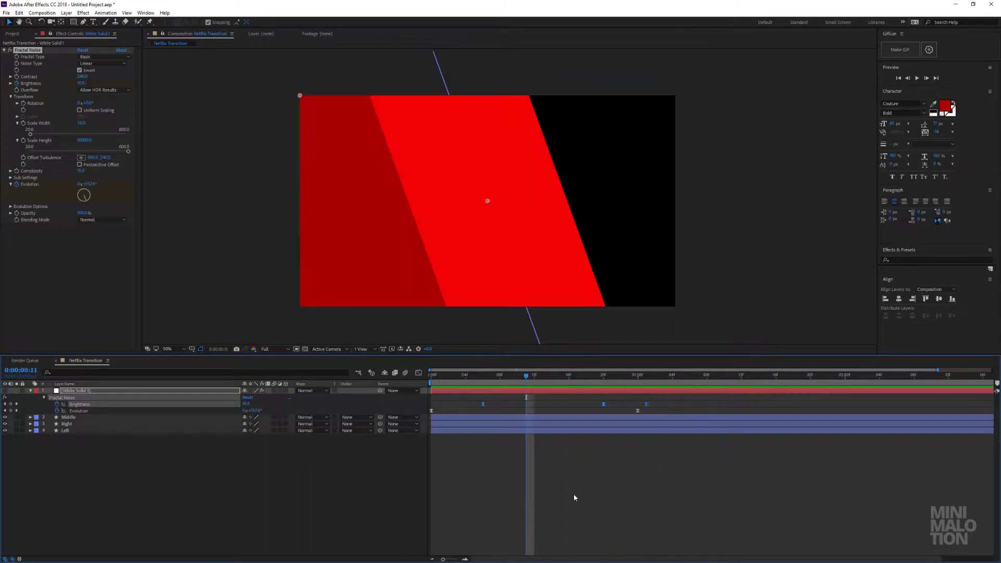
left_click(99, 220)
left_click(95, 267)
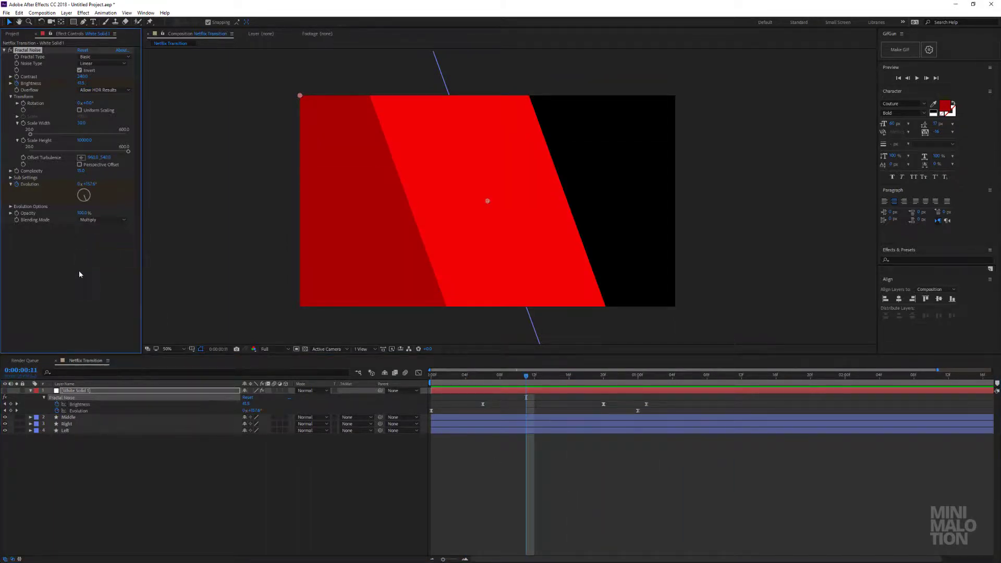
left_click(379, 514)
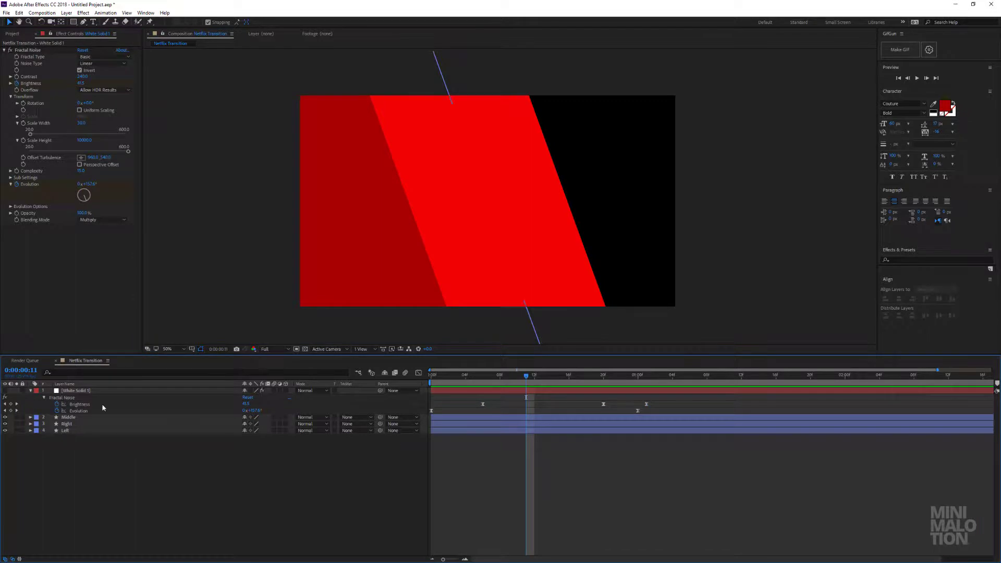
left_click(4, 391)
left_click_drag(538, 375, 478, 383)
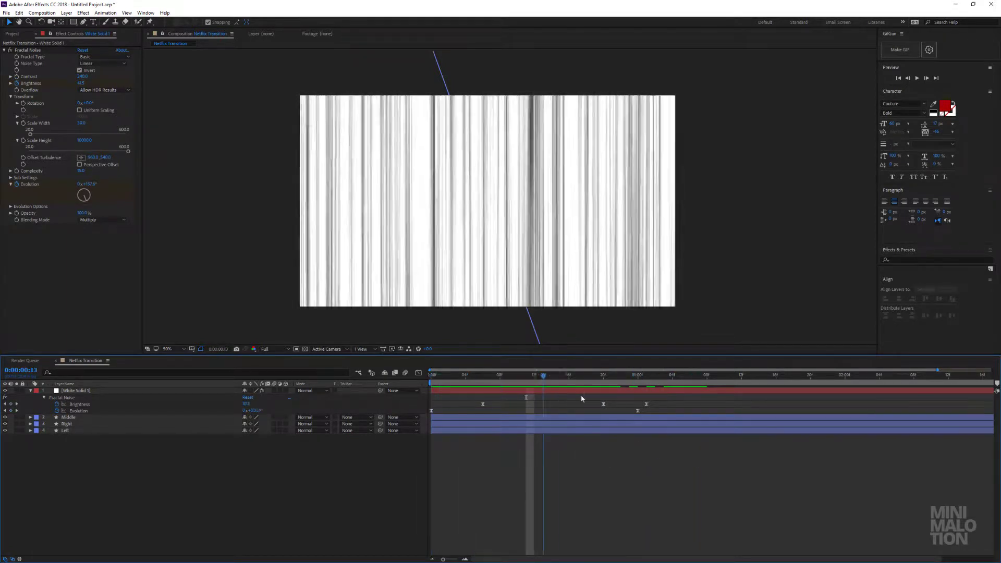
Collapse the white solid's keyframed properties and rename the layer as Noise
left_click(76, 392)
key("u")
key("Return")
type("Noise")
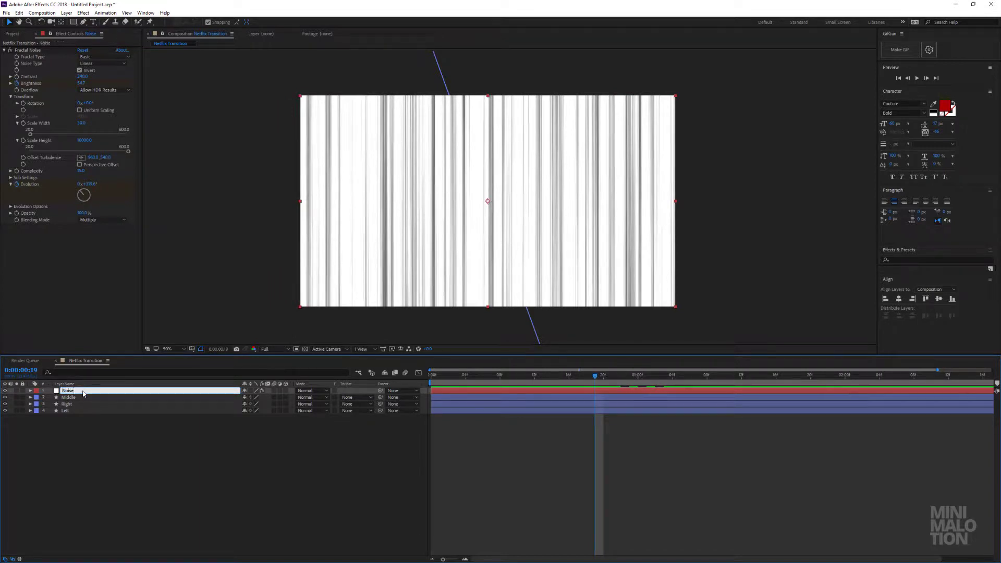
key("Return")
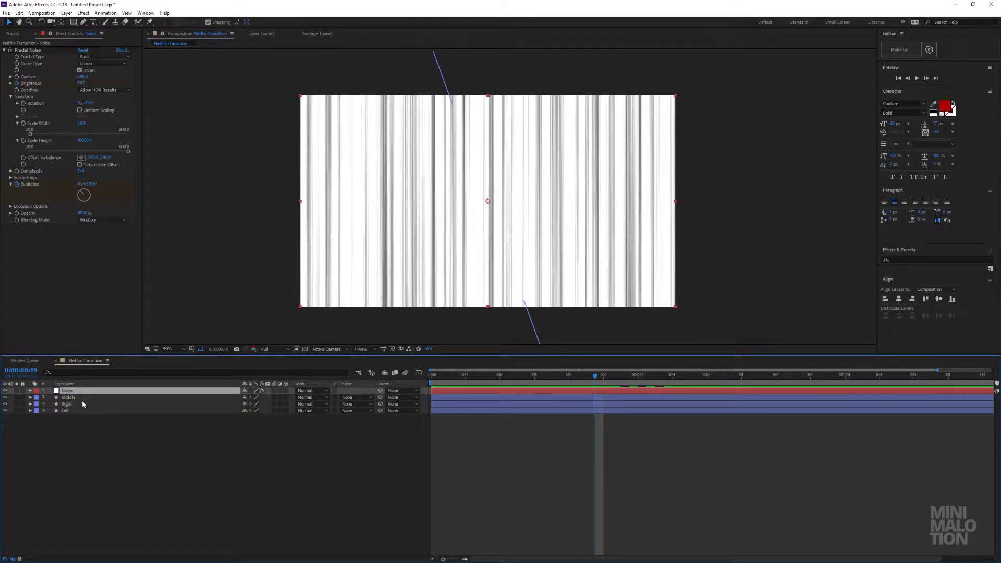
Duplicate the Noise layer twice so that each red bar has its own noise layer
left_click(67, 411)
left_click(72, 405)
left_click(82, 391)
key("ctrl+d")
key("ctrl+d")
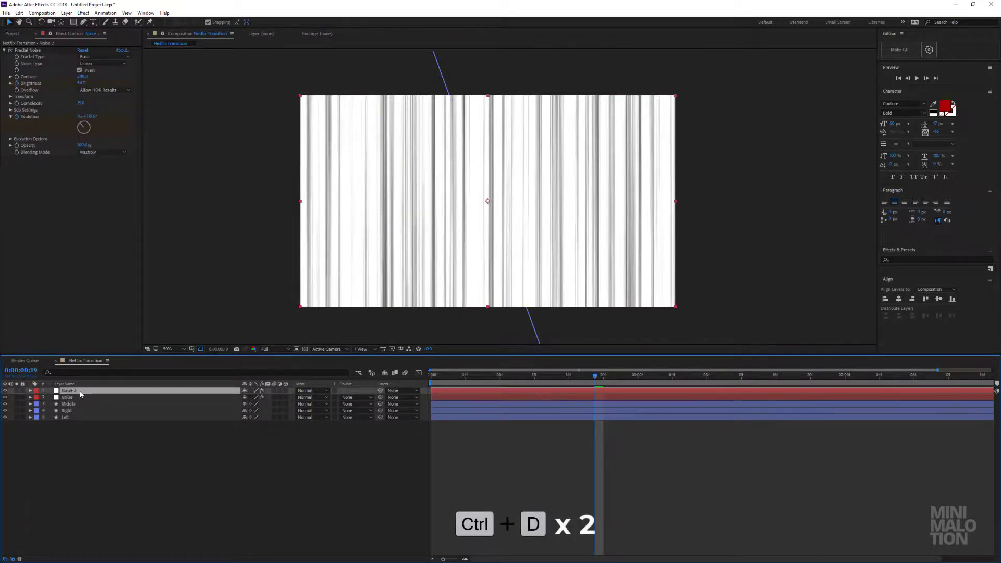
left_click(88, 404)
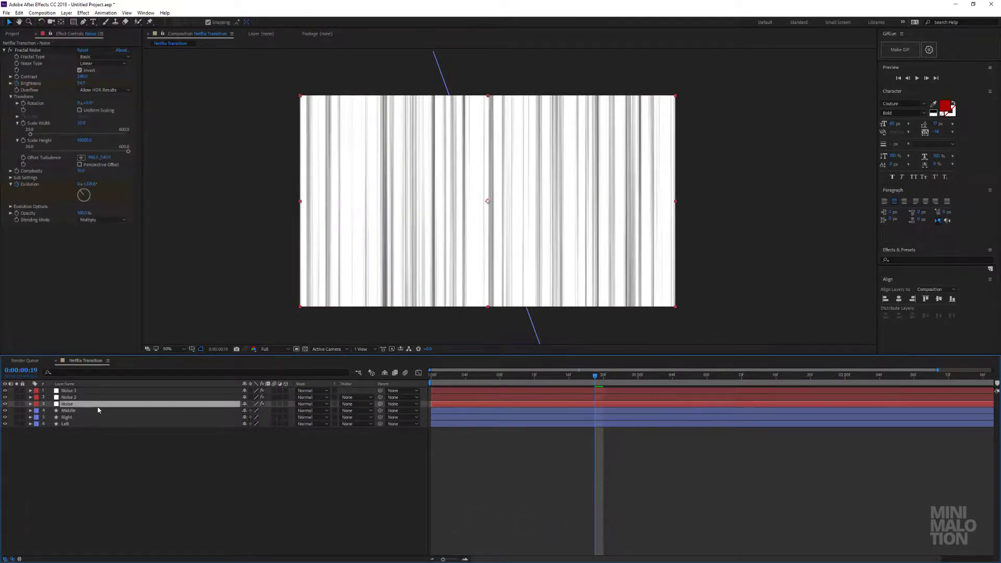
Duplicate the Left, Right and Middle bar layers together
left_click(69, 423)
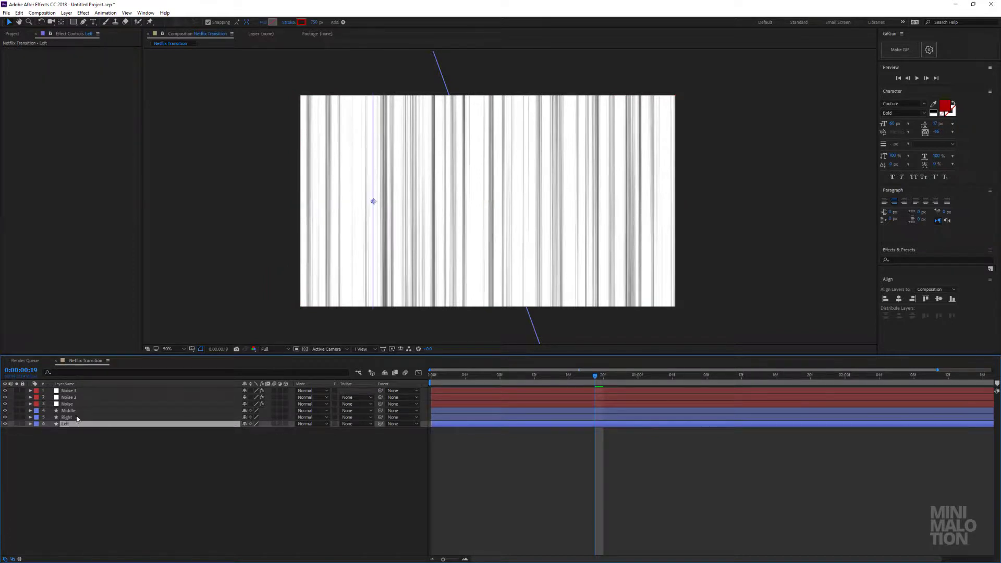
left_click(77, 411, "shift")
key("ctrl+d")
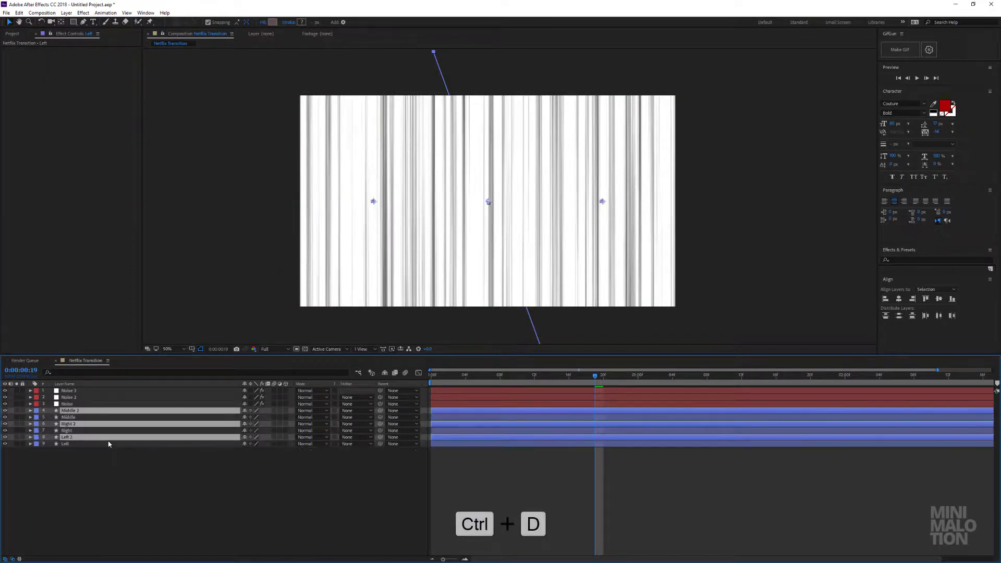
left_click(87, 461)
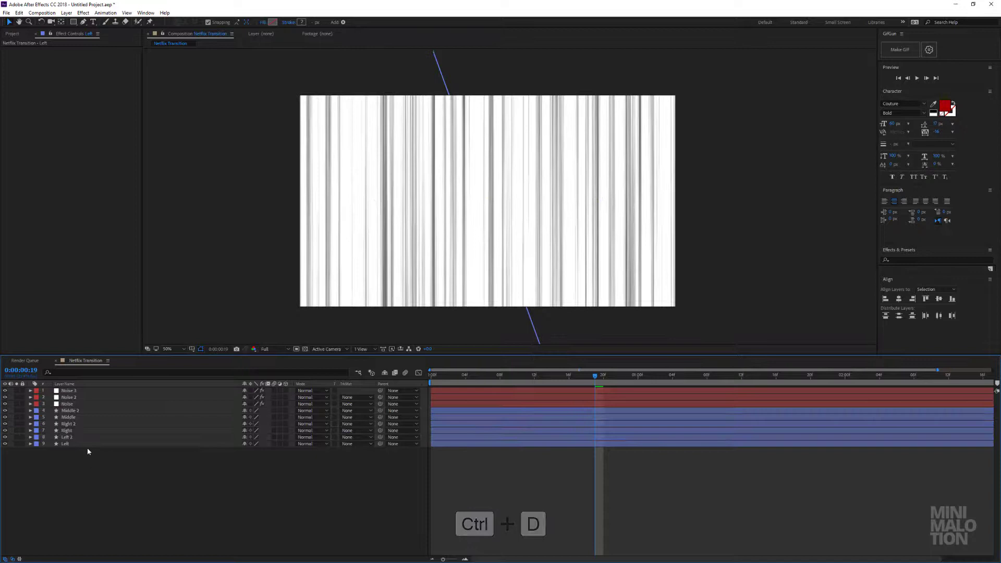
left_click(74, 405)
left_click_drag(96, 410, 86, 443)
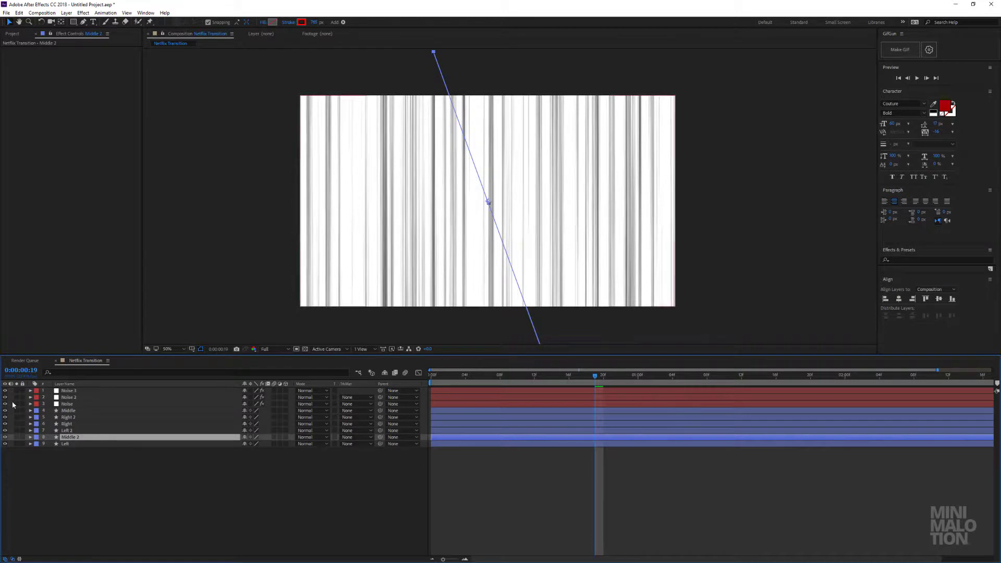
key("ctrl+z")
Move the original Noise layer between the Left 2 and Left layers
left_click_drag(71, 404, 72, 439)
left_click(71, 431)
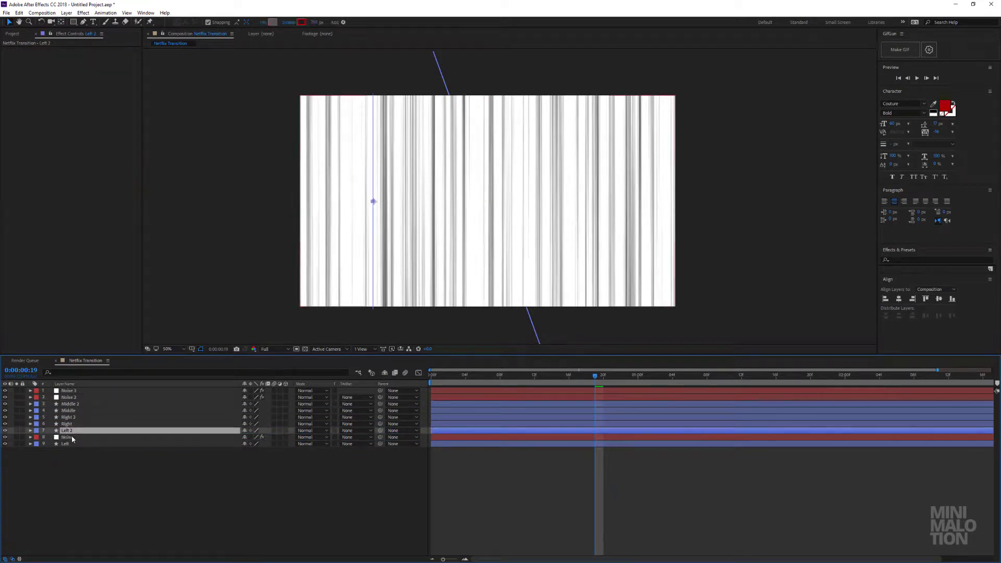
Set the layer blending mode of Noise, Noise 2 and Noise 3 to Multiply
left_click(71, 438)
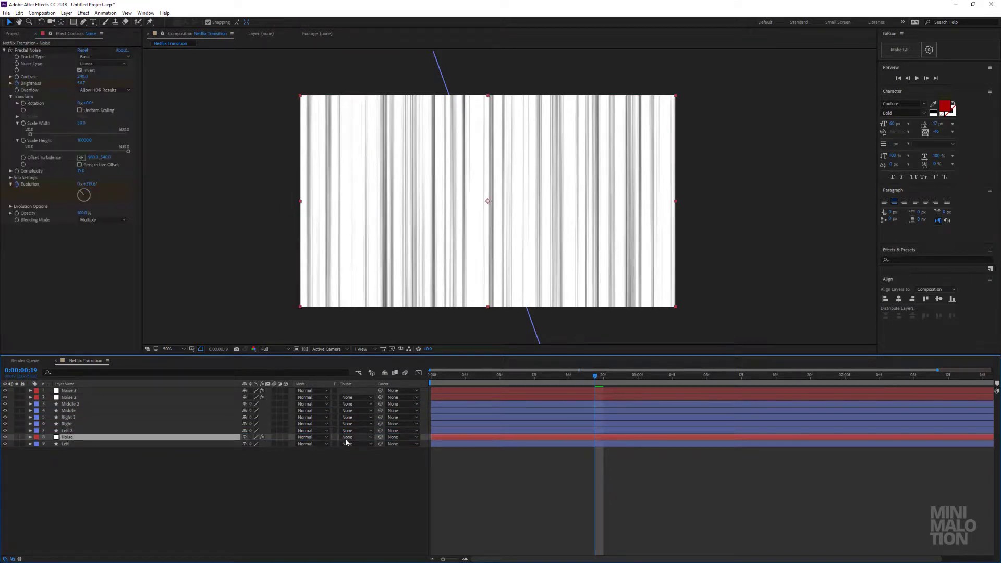
left_click(73, 397, "ctrl")
left_click(79, 391, "ctrl")
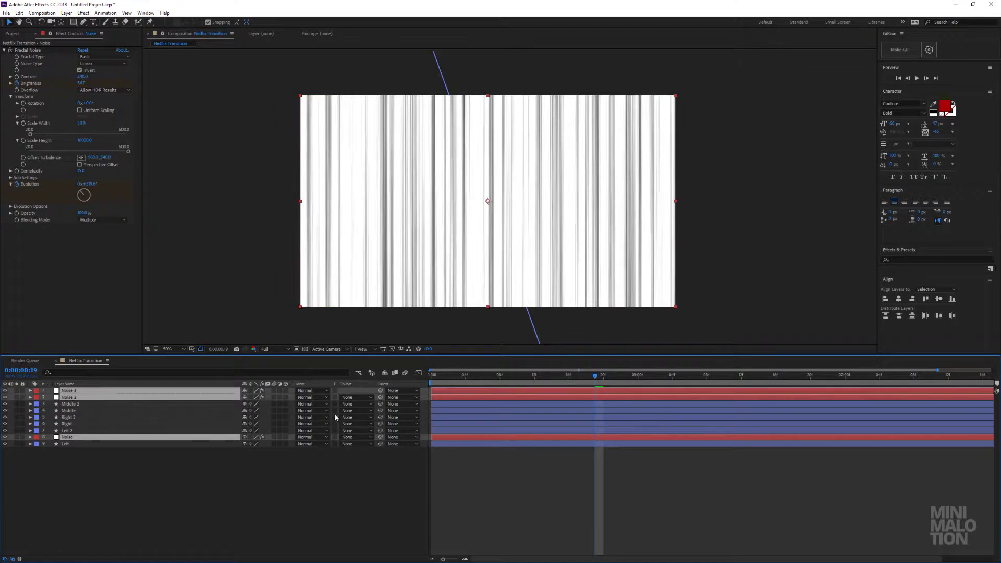
left_click(311, 391)
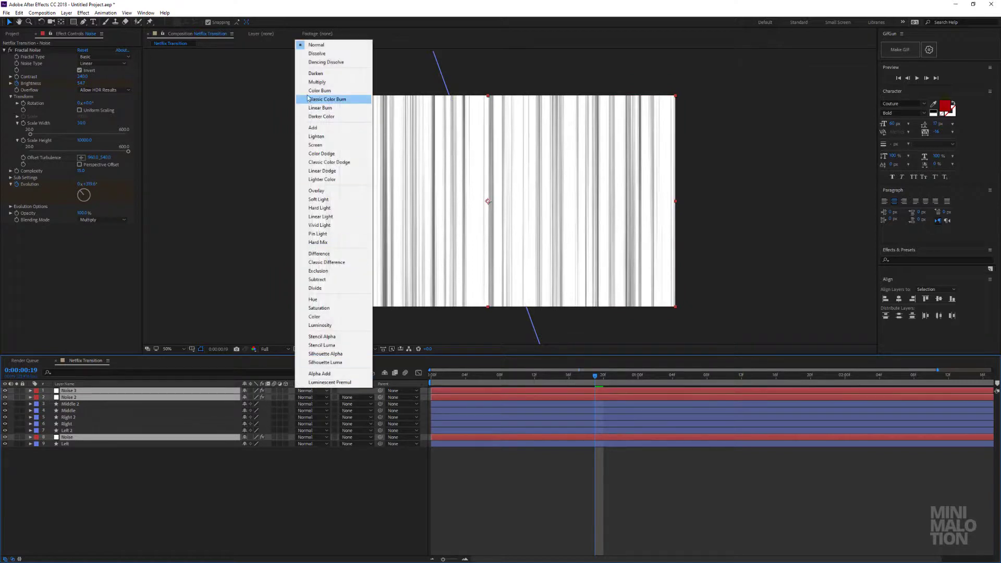
left_click(317, 82)
left_click(178, 504)
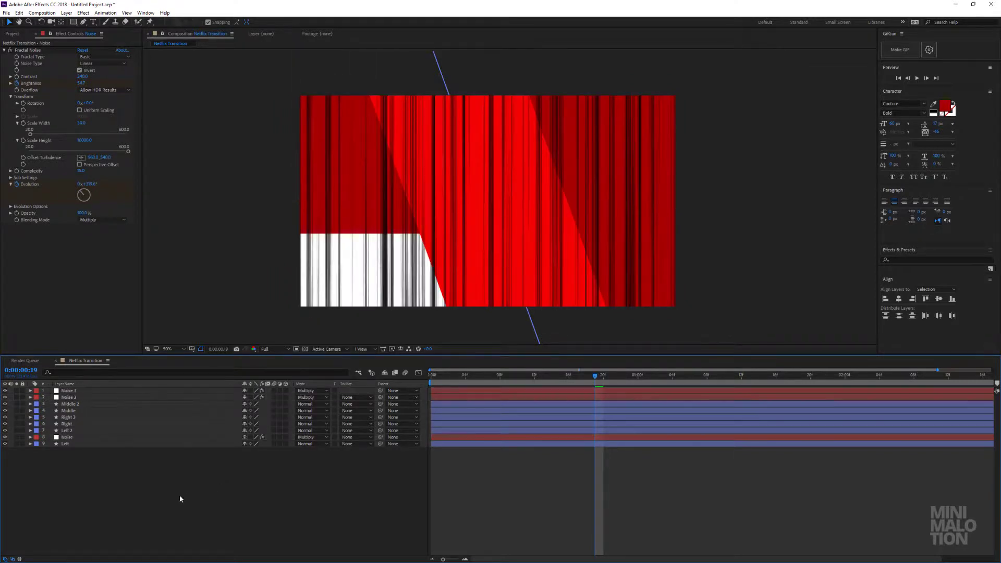
Set the Noise layer's track matte to Alpha Matte "Left 2"
left_click(66, 438)
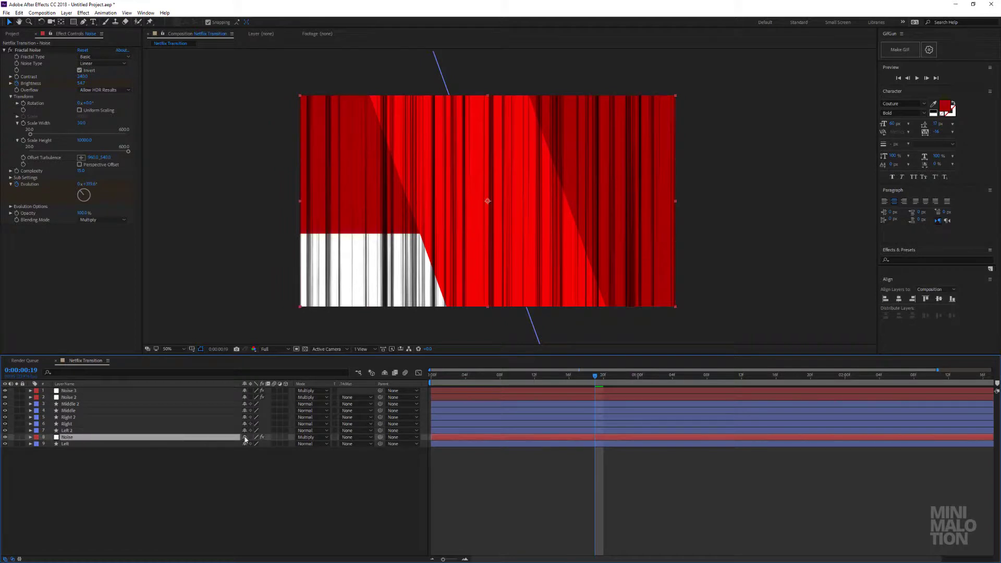
left_click(341, 441)
left_click(365, 456)
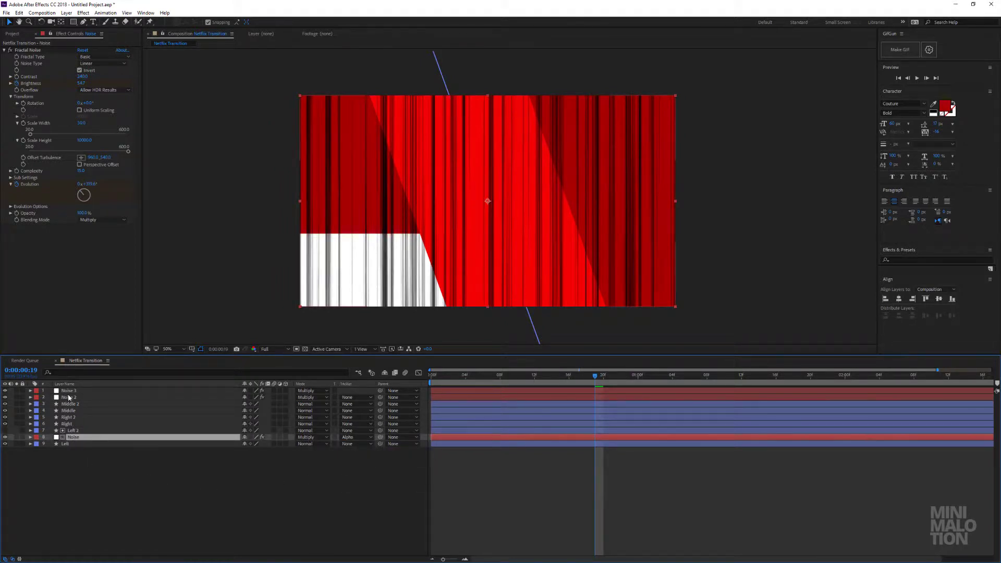
left_click(76, 431)
left_click(76, 423)
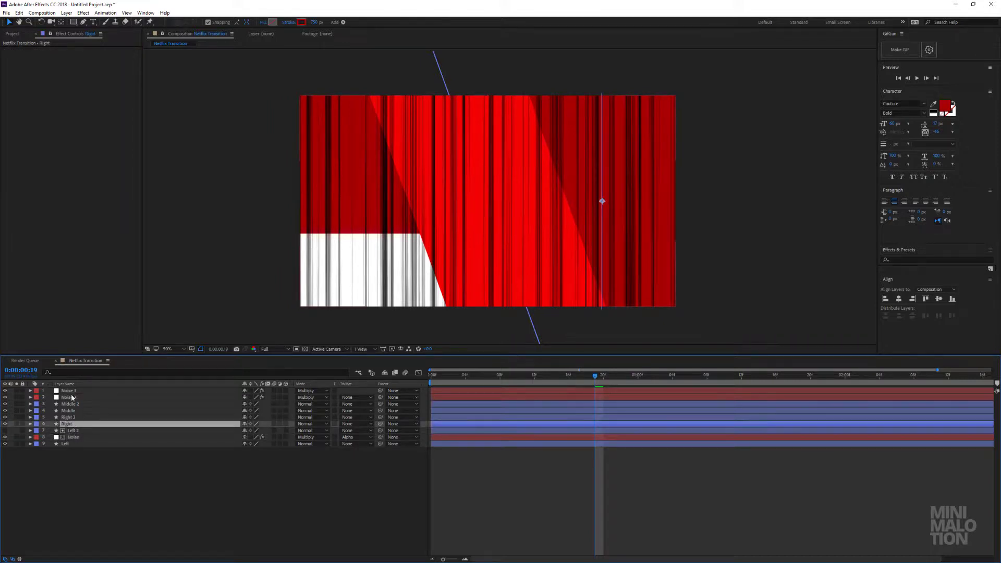
left_click_drag(72, 404, 137, 425)
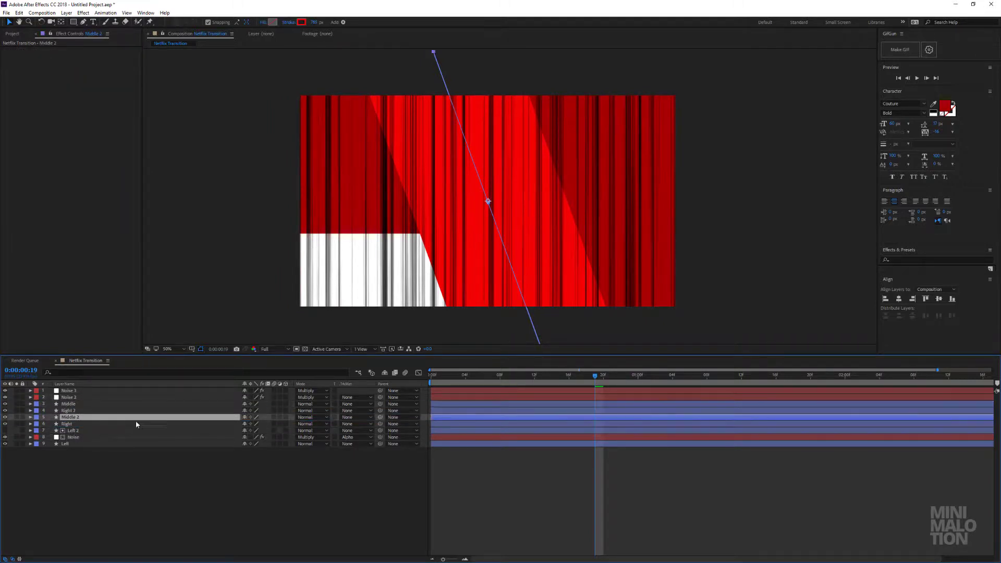
left_click(342, 418)
left_click(359, 437)
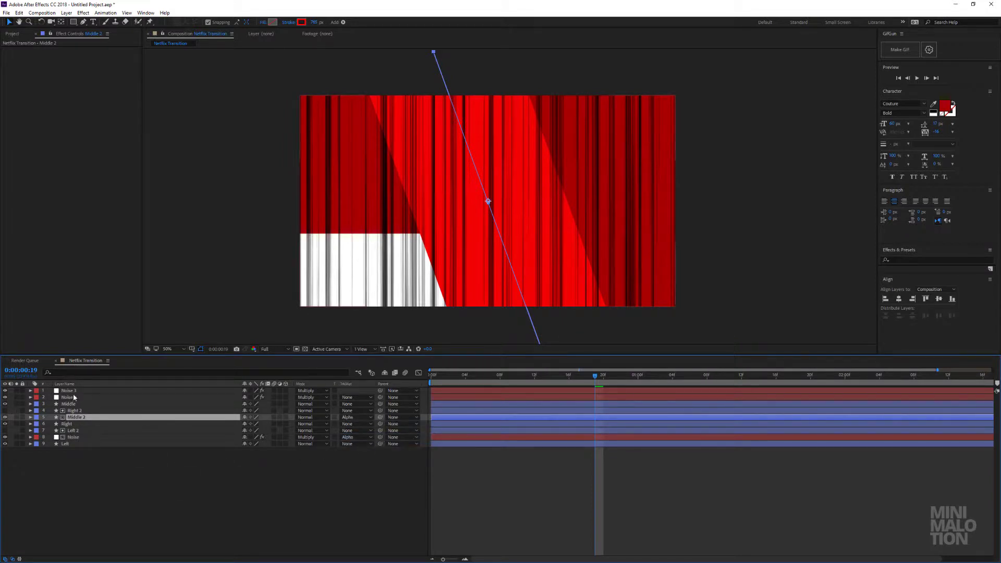
key("ctrl+z")
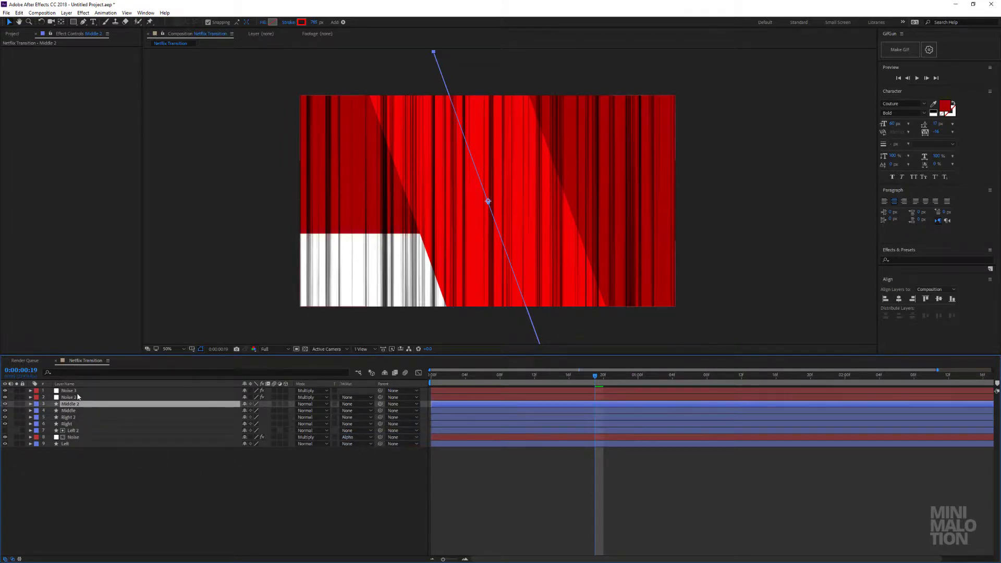
Move the Noise 2 layer between Right 2 and Right and set its track matte to Alpha Matte "Right 2"
left_click(81, 391)
left_click_drag(106, 398, 104, 422)
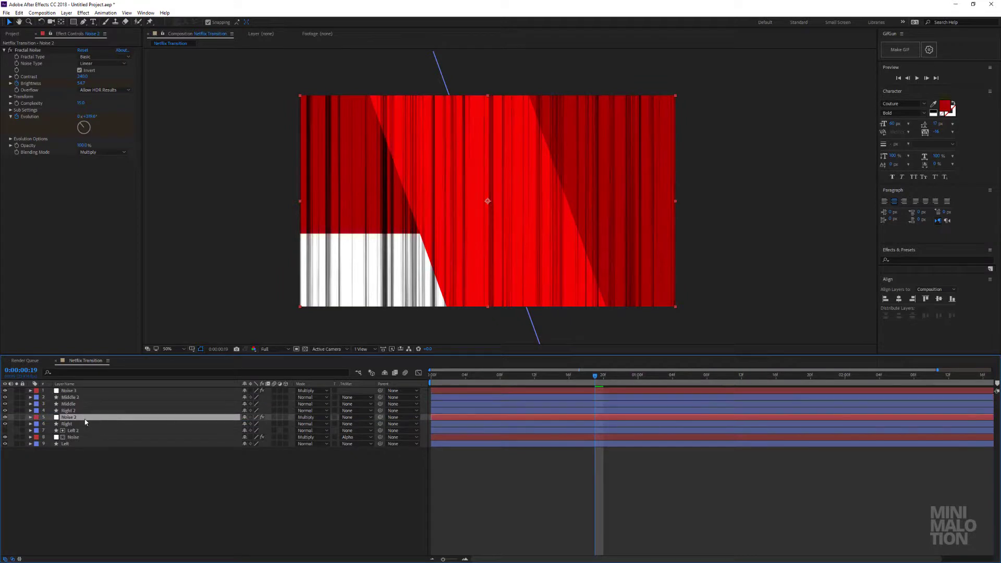
left_click(365, 421)
left_click(366, 436)
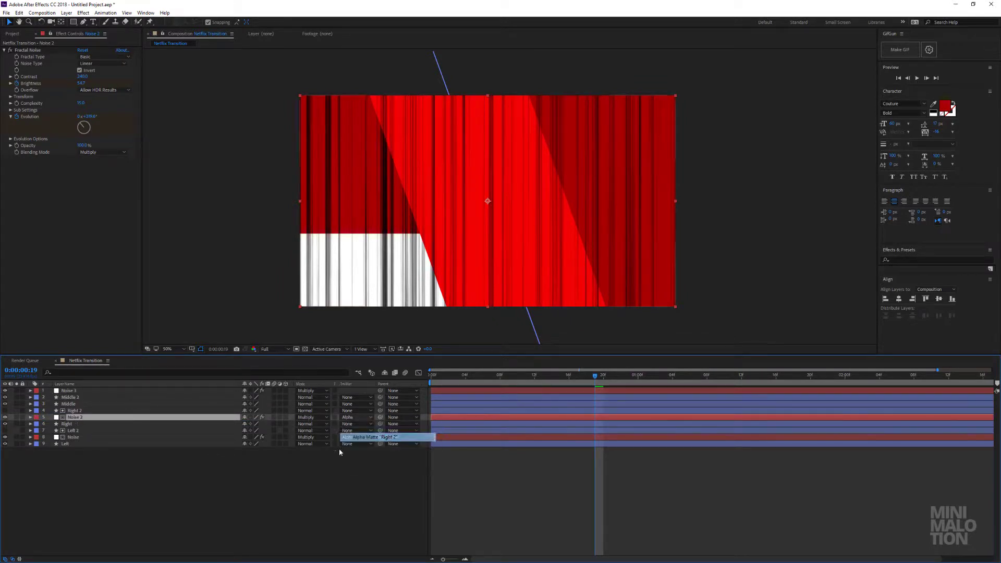
Move the Noise 3 layer between Middle 2 and Middle and set its track matte to Alpha Matte "Middle 2"
left_click_drag(69, 390, 96, 402)
left_click(349, 397)
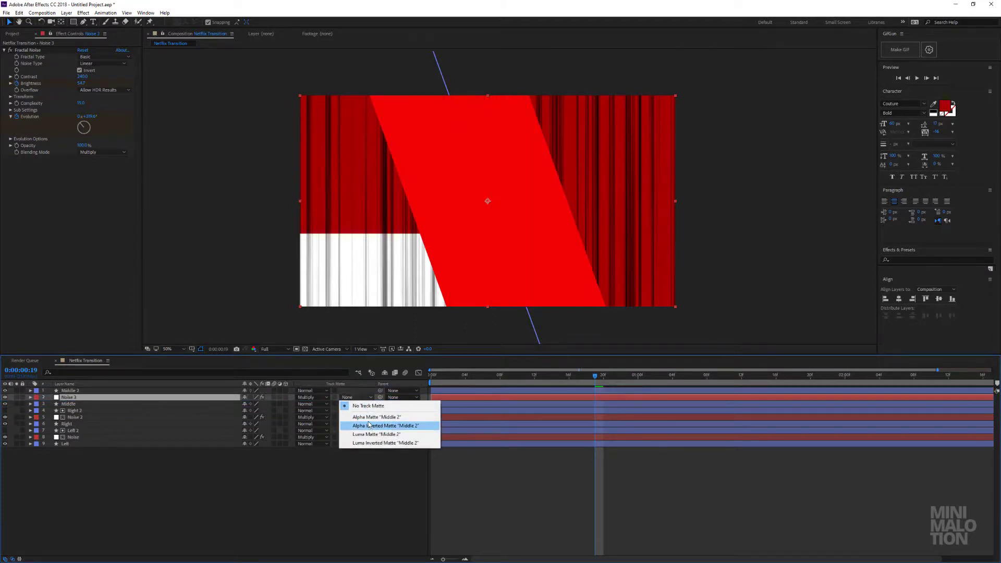
left_click(365, 420)
left_click(263, 500)
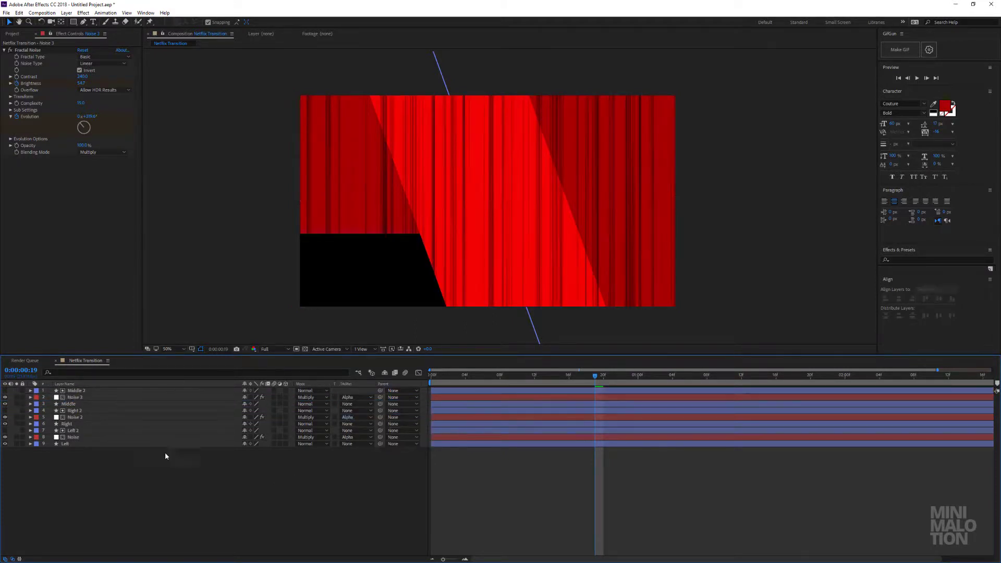
Rotate the Noise 3 layer to -20° so its lines follow the slanted middle bar
left_click(79, 398)
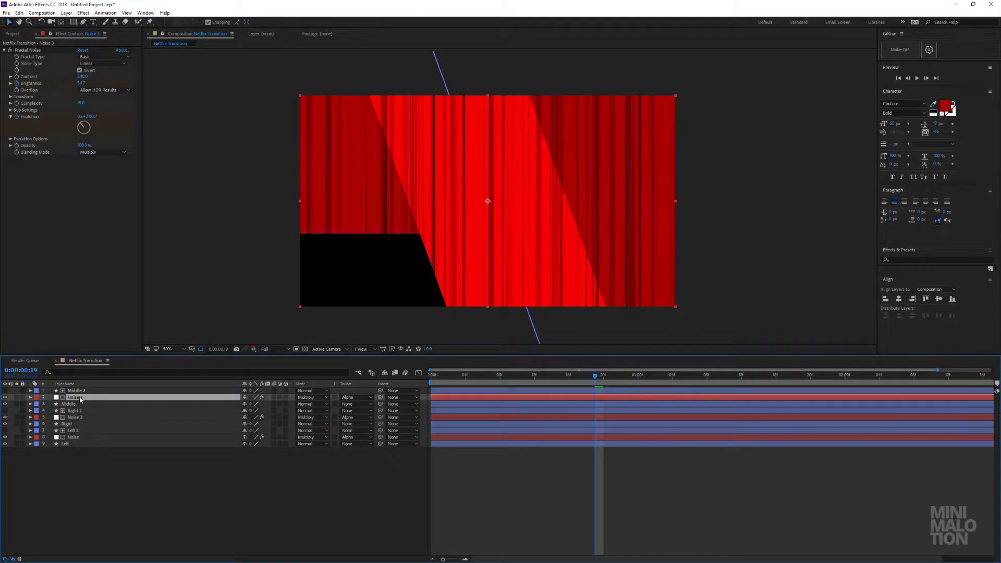
key("r")
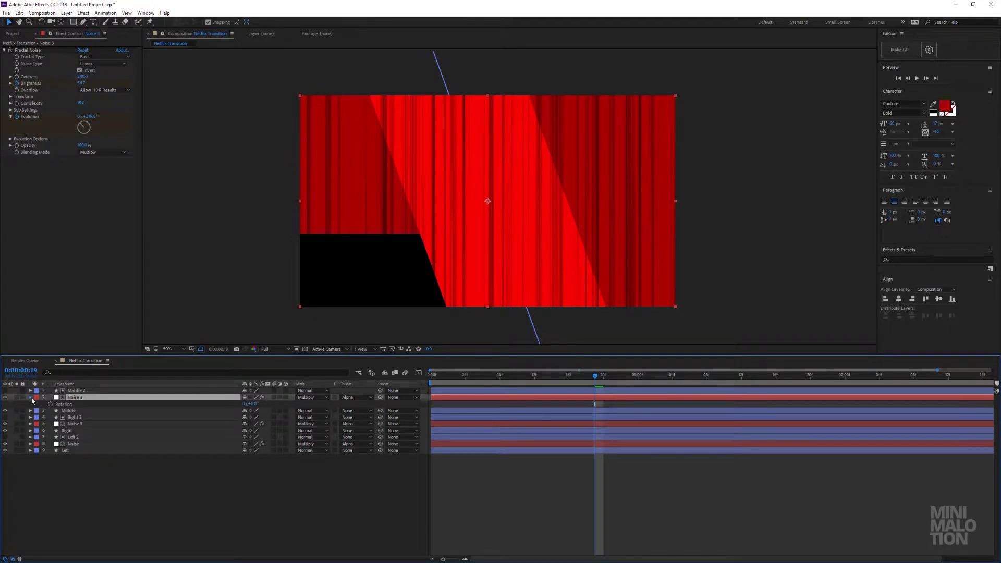
left_click(31, 398)
left_click(32, 398)
left_click(70, 425)
left_click(71, 431)
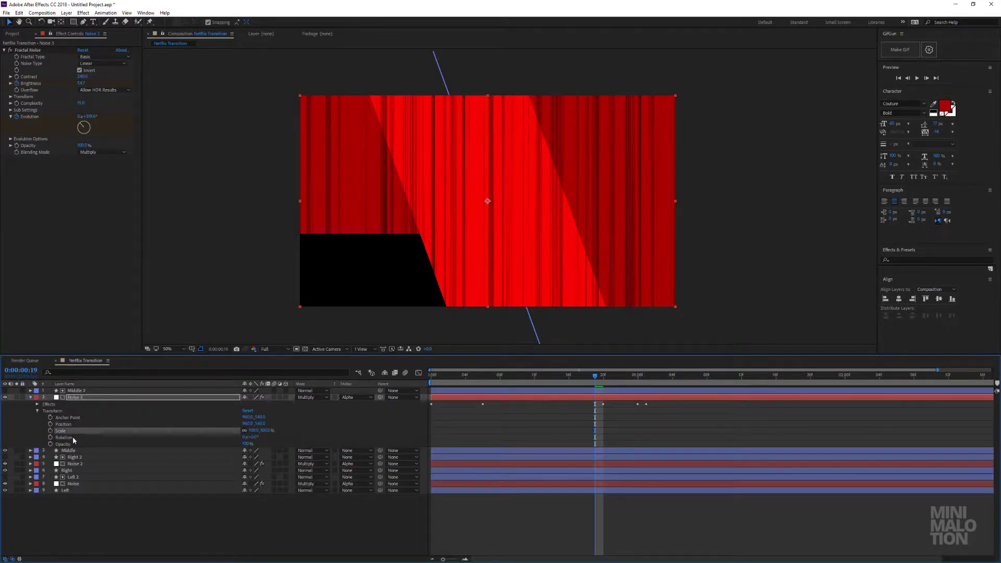
left_click(73, 438)
type("-20")
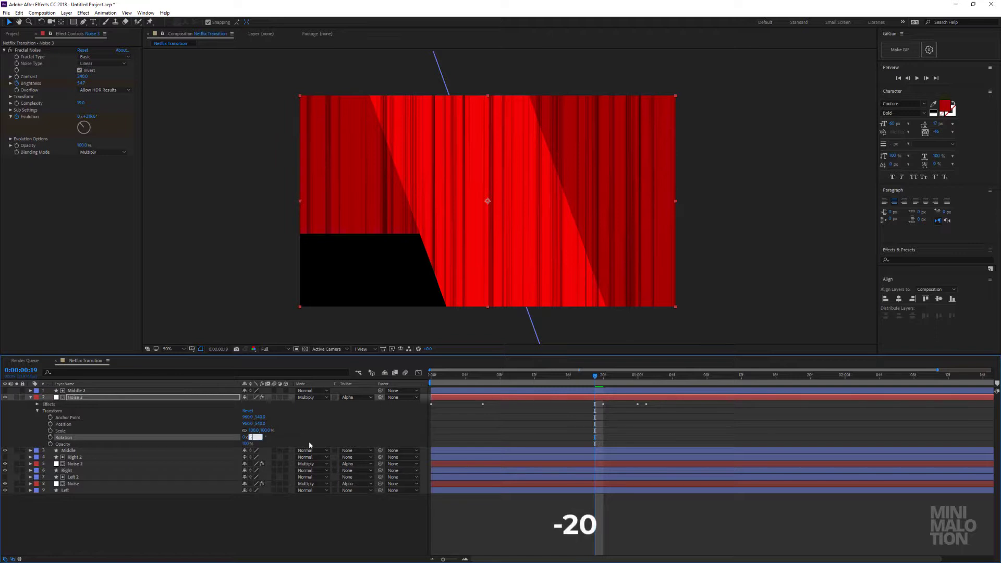
key("Return")
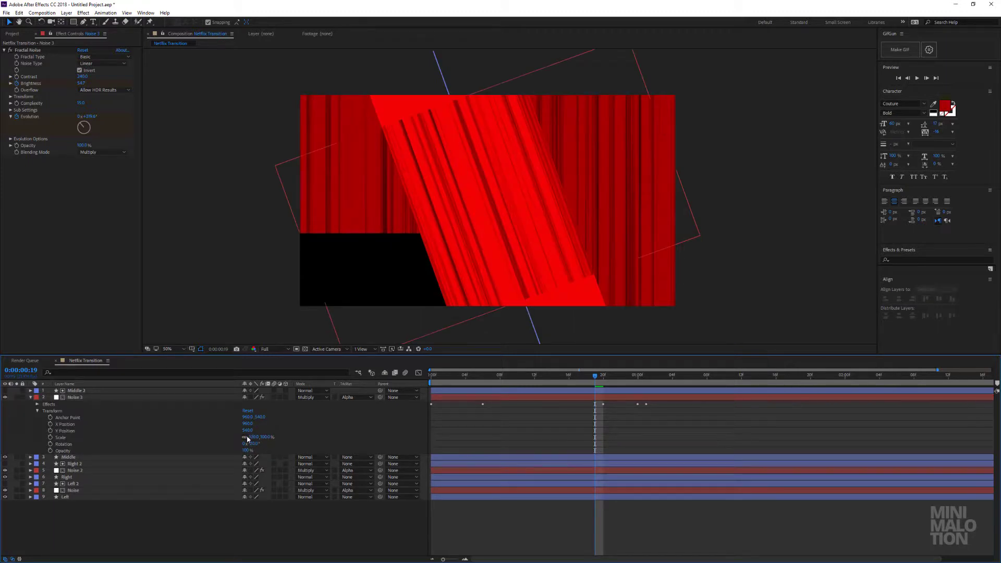
Unlink the Noise 3 layer's scale proportions and set its vertical scale to 137%
left_click(244, 437)
left_click(266, 437)
type("133")
key("Return")
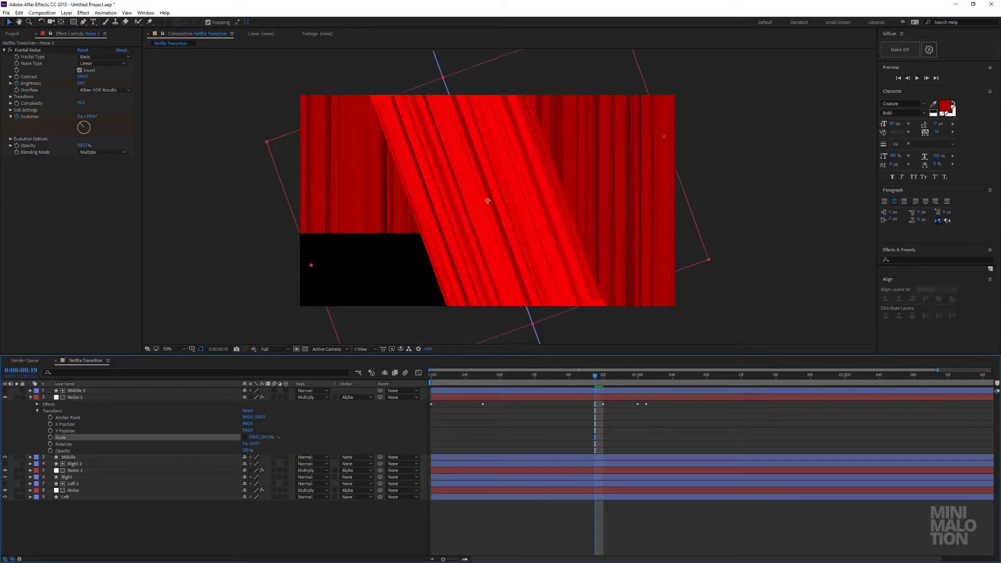
left_click_drag(280, 437, 282, 437)
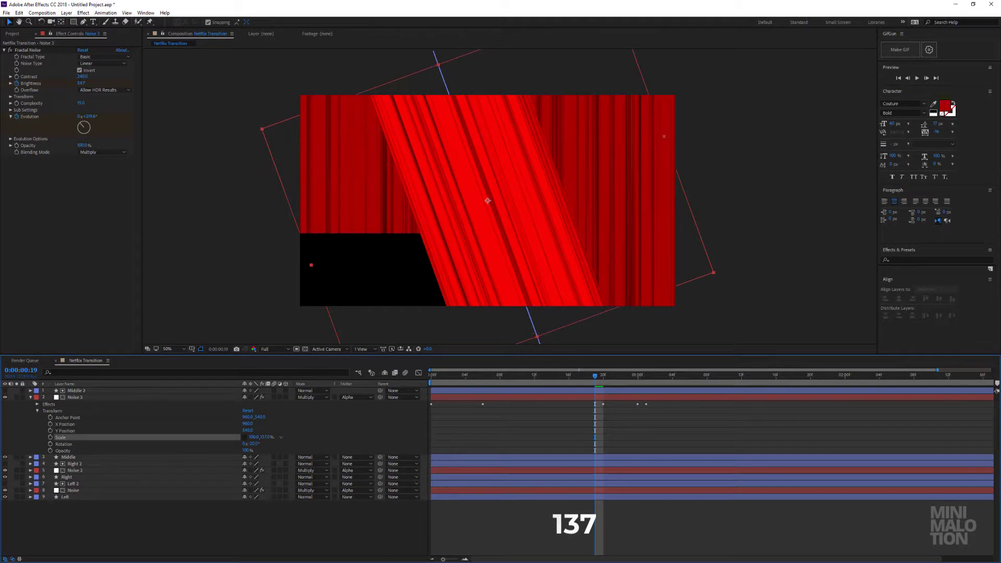
left_click(340, 444)
left_click_drag(551, 377, 272, 418)
left_click(31, 397)
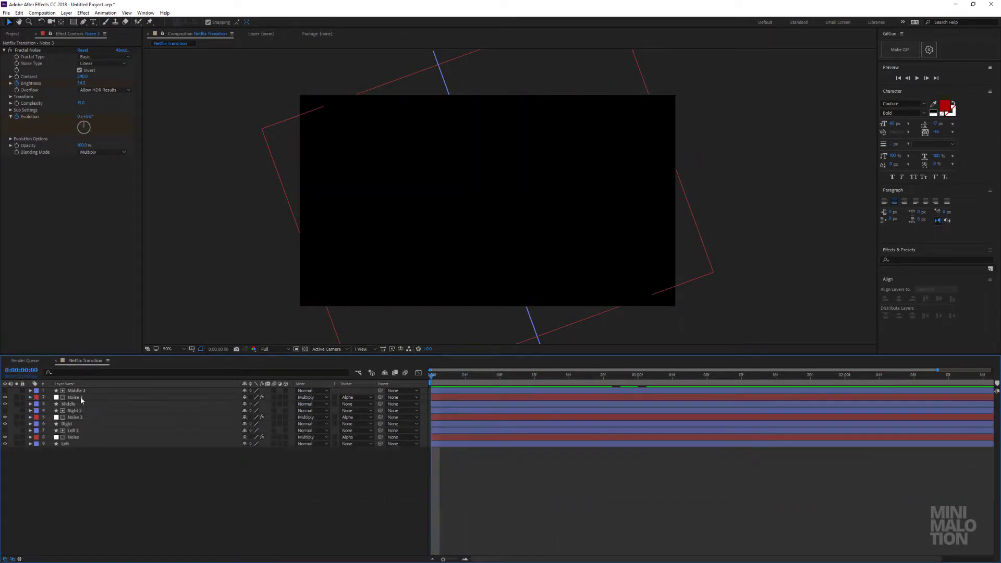
End the work area just after the transition, at about 0:00:01:16, and trim the composition to the work area
left_click(82, 398)
left_click(89, 392)
left_click(145, 462)
left_click_drag(452, 376, 777, 384)
key("n")
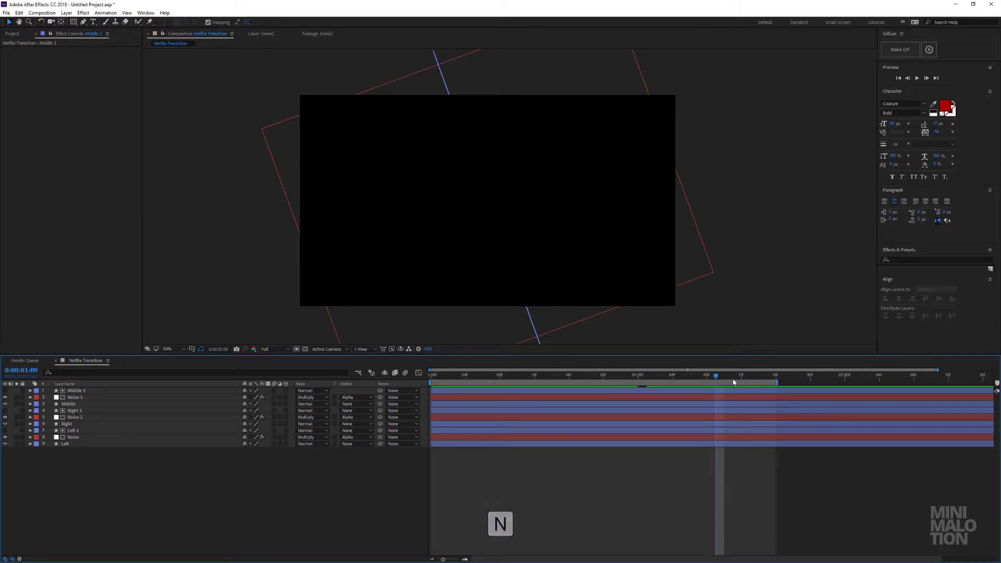
right_click(729, 384)
left_click(750, 406)
Preview the transition and examine the noise lines remaining on the right bar around 0:00:01:03
key("space")
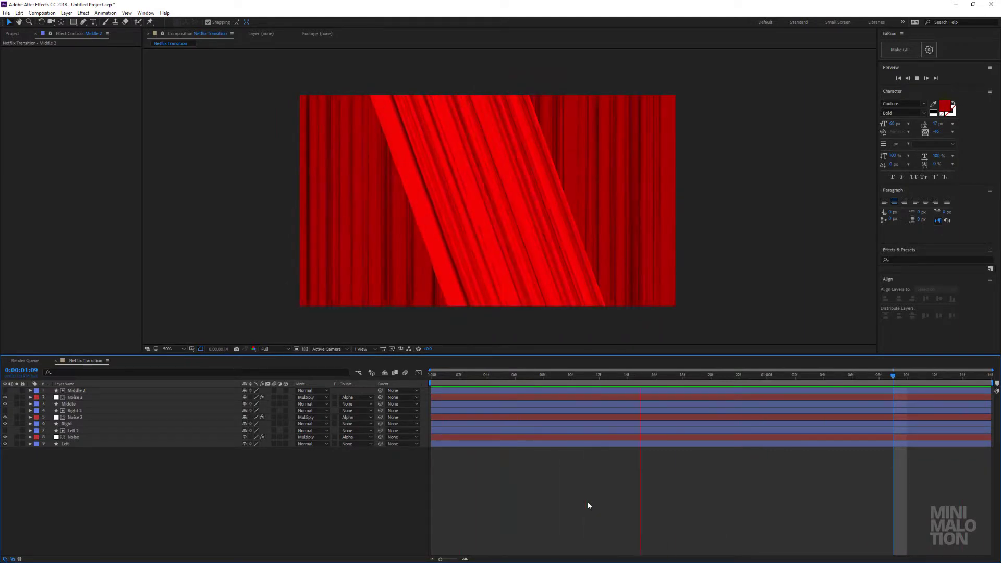
left_click_drag(626, 376, 805, 383)
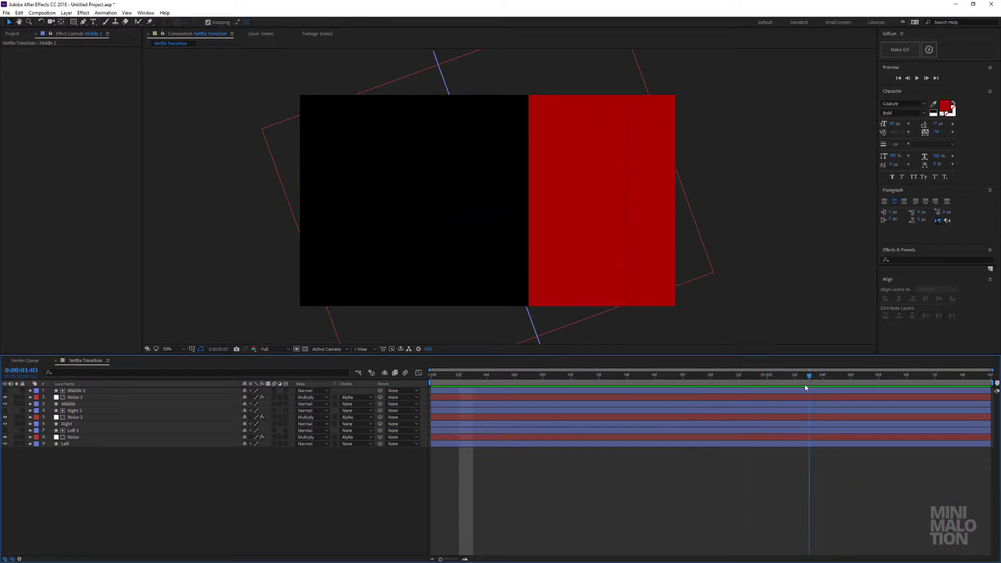
left_click(781, 398)
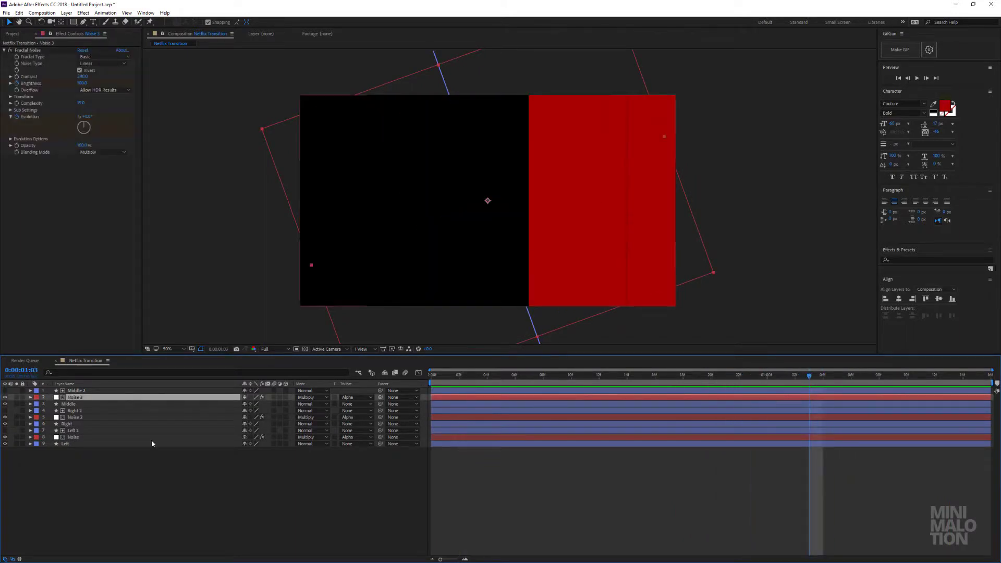
Set the Fractal Noise Brightness of the Noise 2 layer to 130 at its last Brightness keyframe, at 0:00:01:01
left_click(77, 418)
key("u")
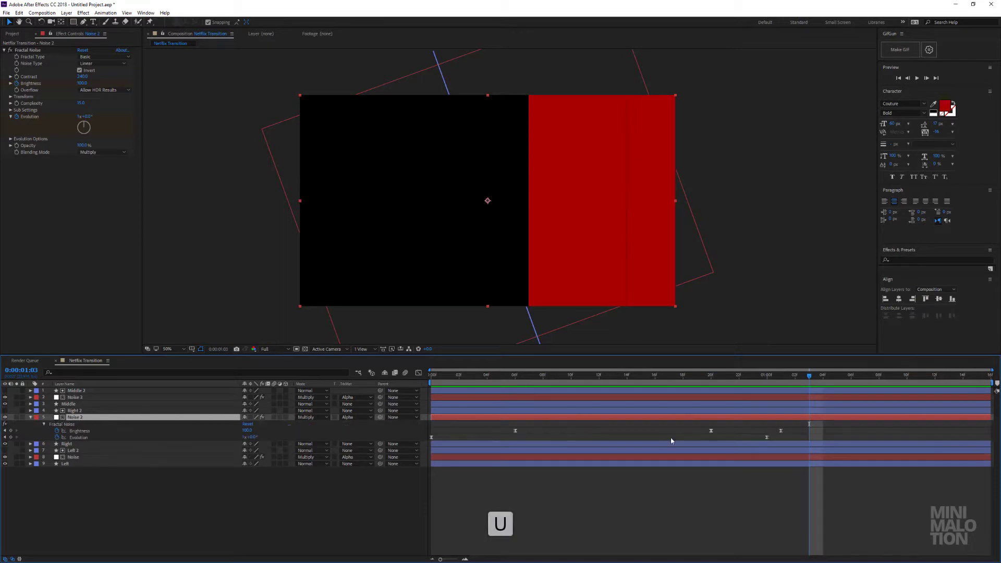
left_click_drag(798, 385, 784, 384)
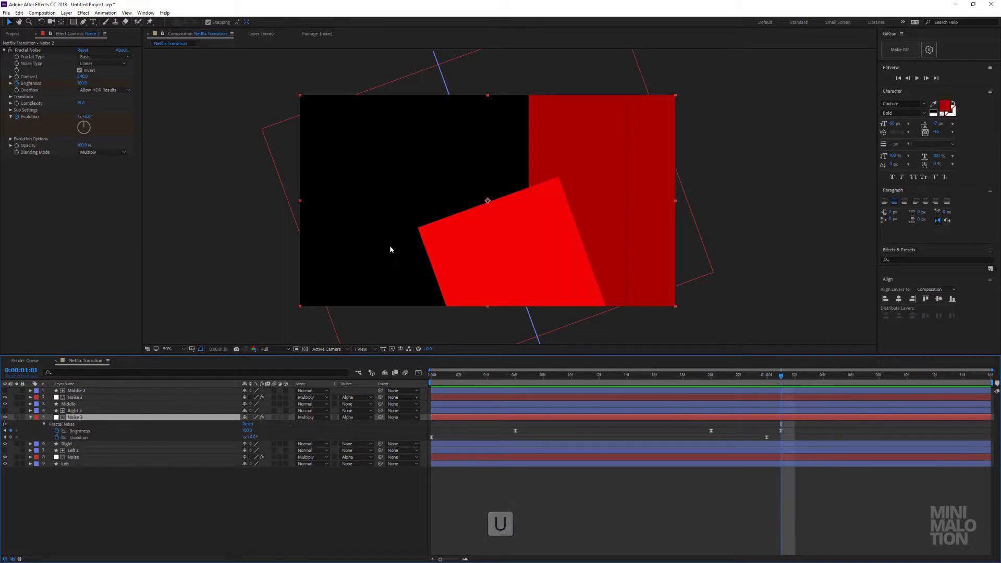
left_click_drag(91, 84, 86, 87)
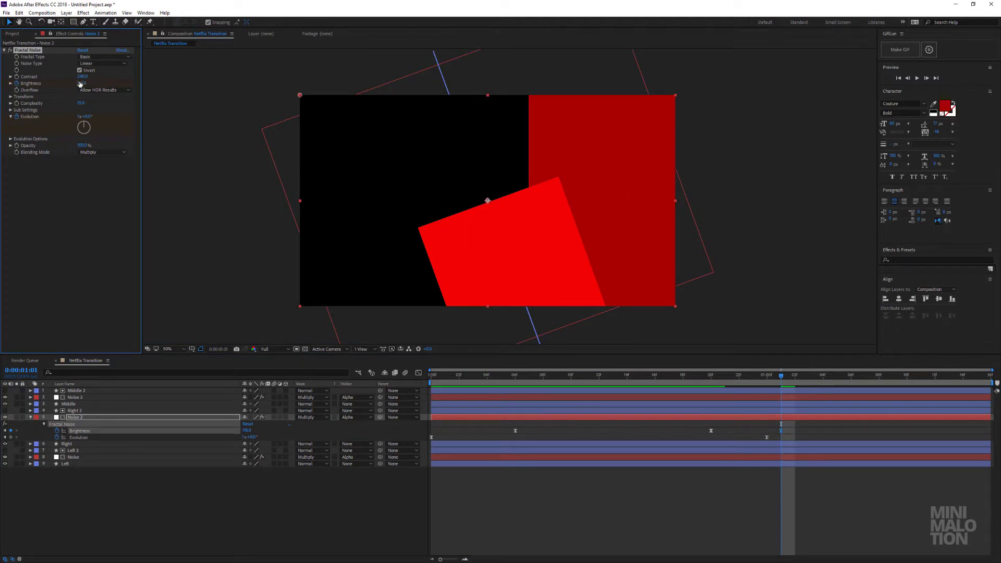
key("Return")
left_click(86, 84)
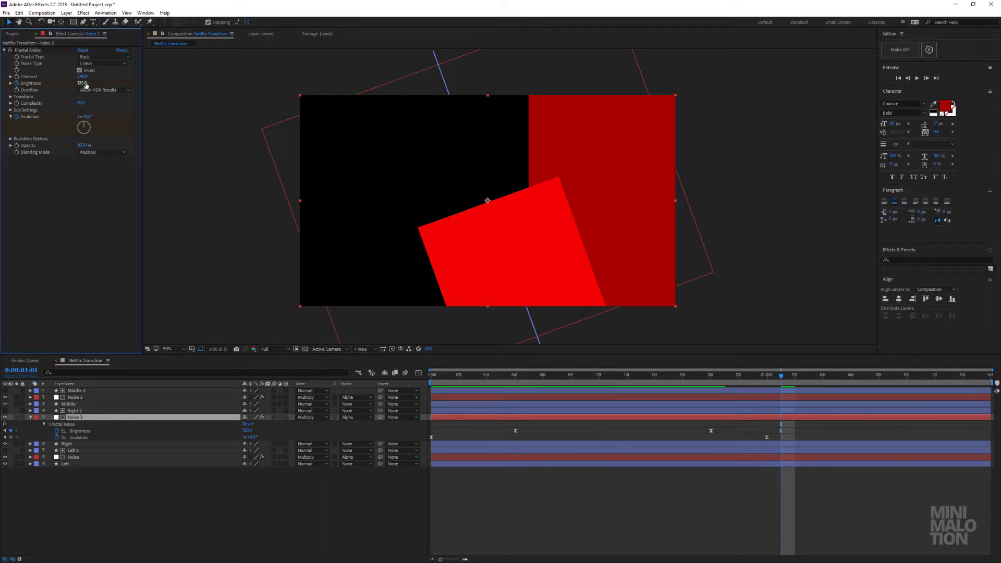
type("140")
key("Return")
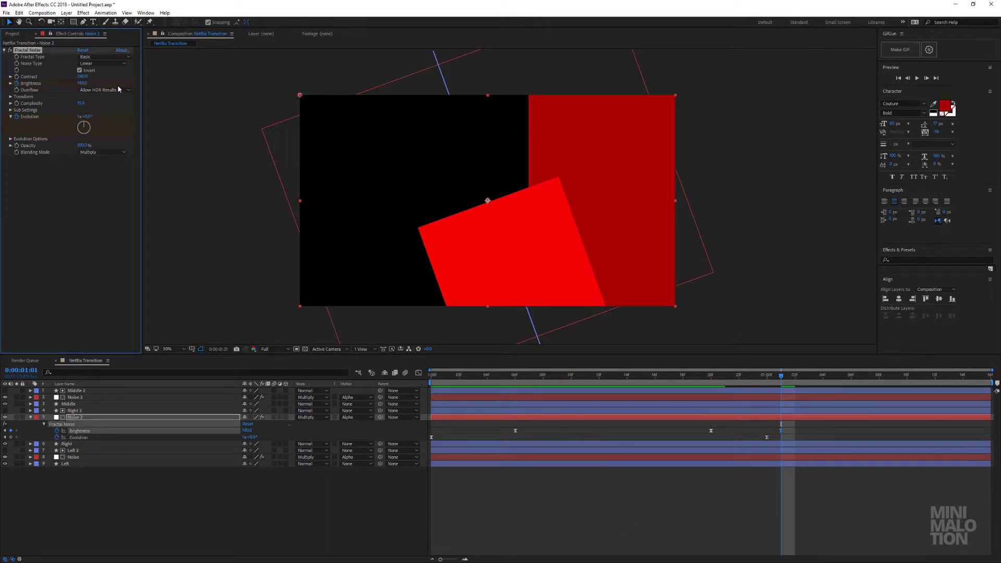
left_click_drag(85, 85, 97, 85)
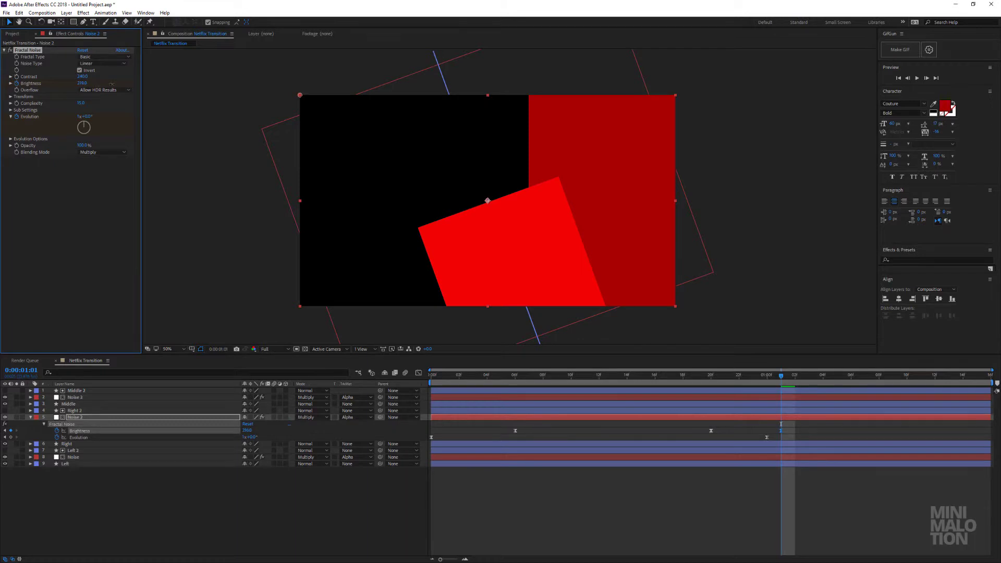
left_click(80, 85)
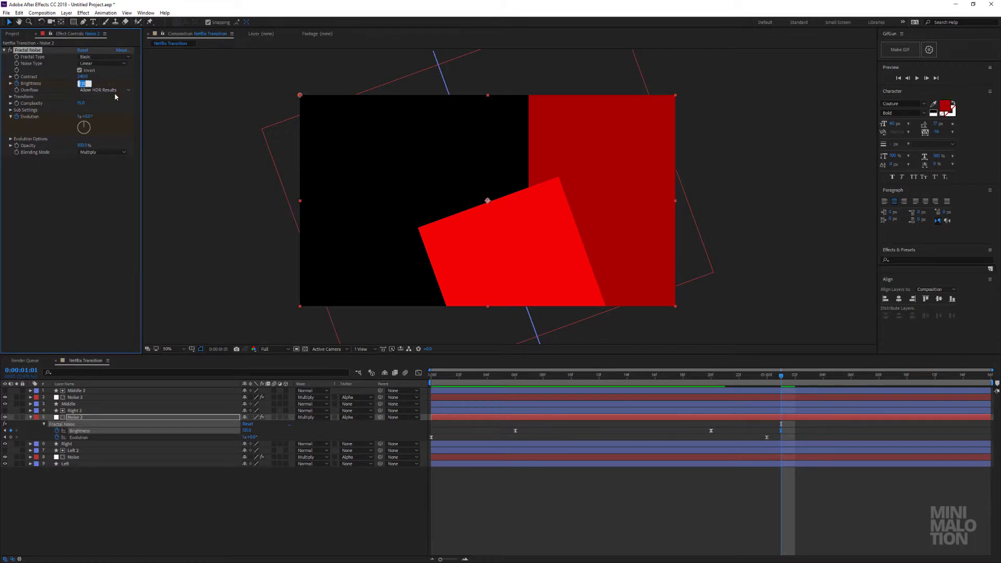
type("130")
key("Return")
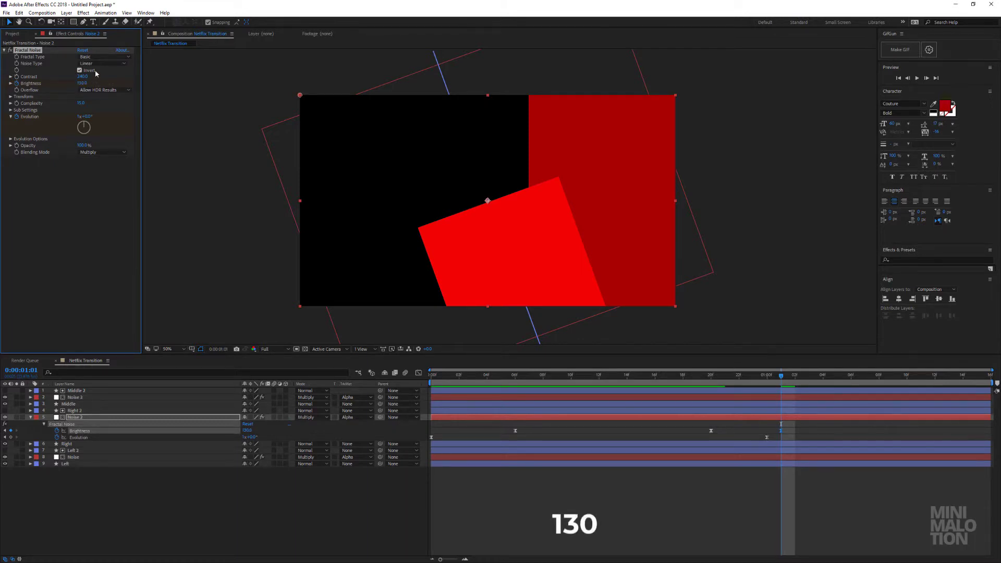
Fit the composition in the viewer and preview the transition from the start
left_click_drag(765, 381, 375, 392)
left_click(30, 417)
left_click(127, 454)
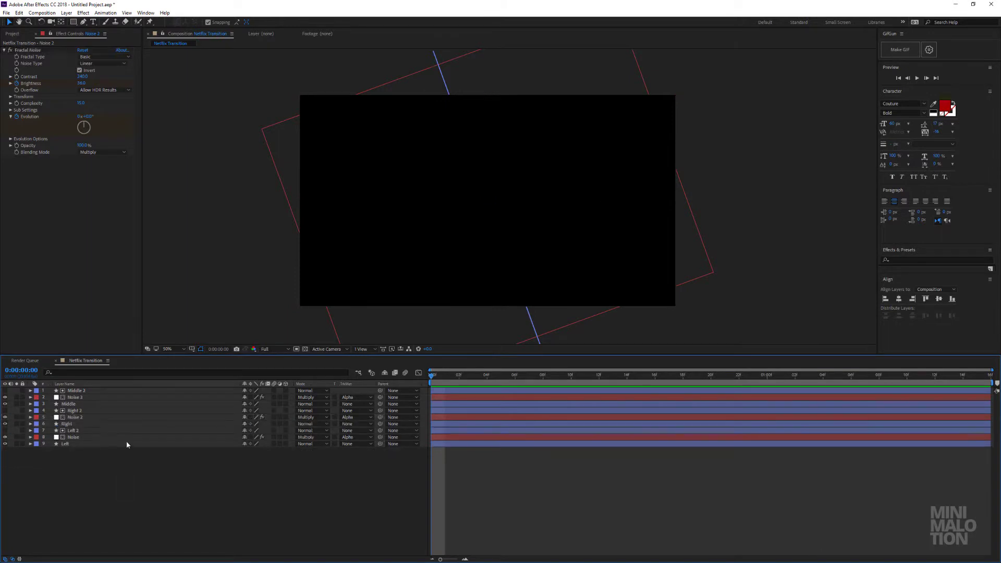
left_click(187, 349)
left_click(172, 355)
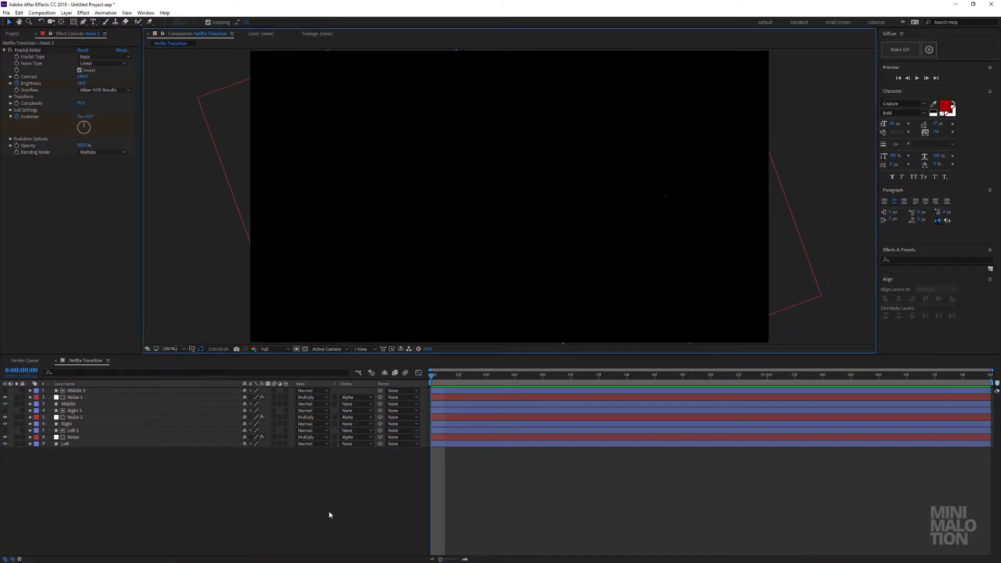
key("space")
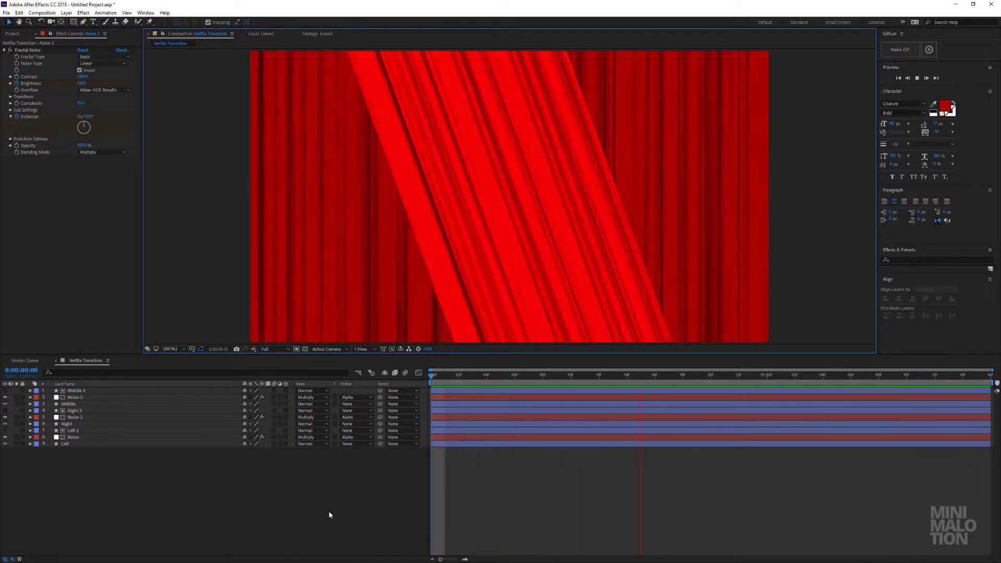
key("space")
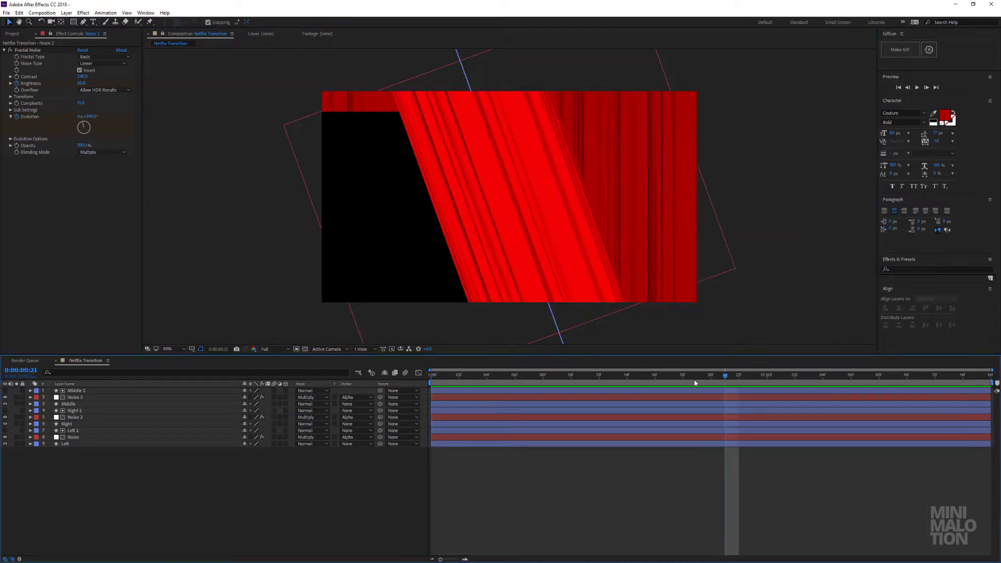
At 0:00:00:19, add a Drop Shadow layer style to the Middle layer
mouse_move(692, 376)
left_mouse_down()
mouse_move(715, 375)
mouse_move(676, 381)
mouse_move(697, 381)
left_mouse_up()
left_click(72, 404)
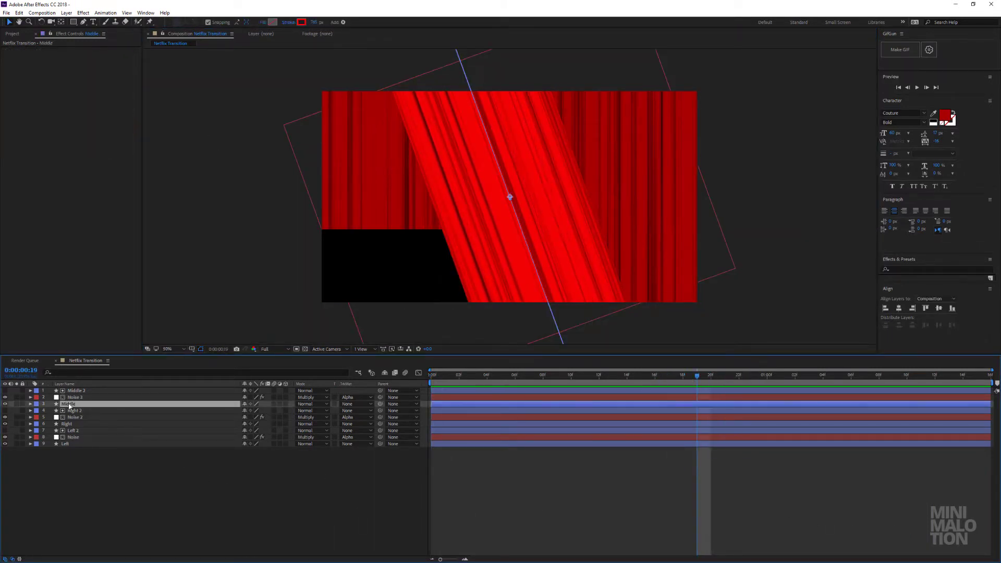
left_click(6, 404)
left_click(6, 404)
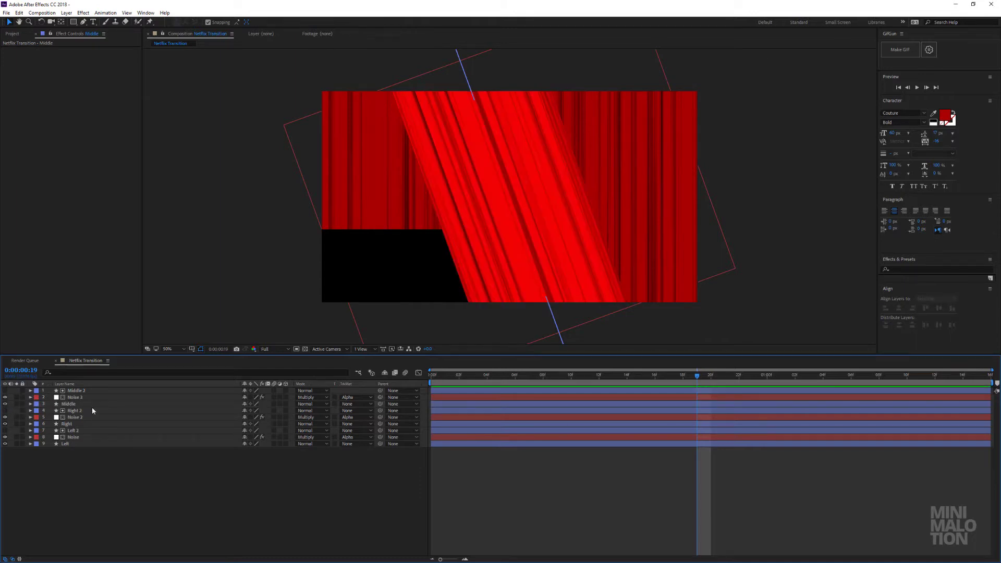
left_click(81, 405)
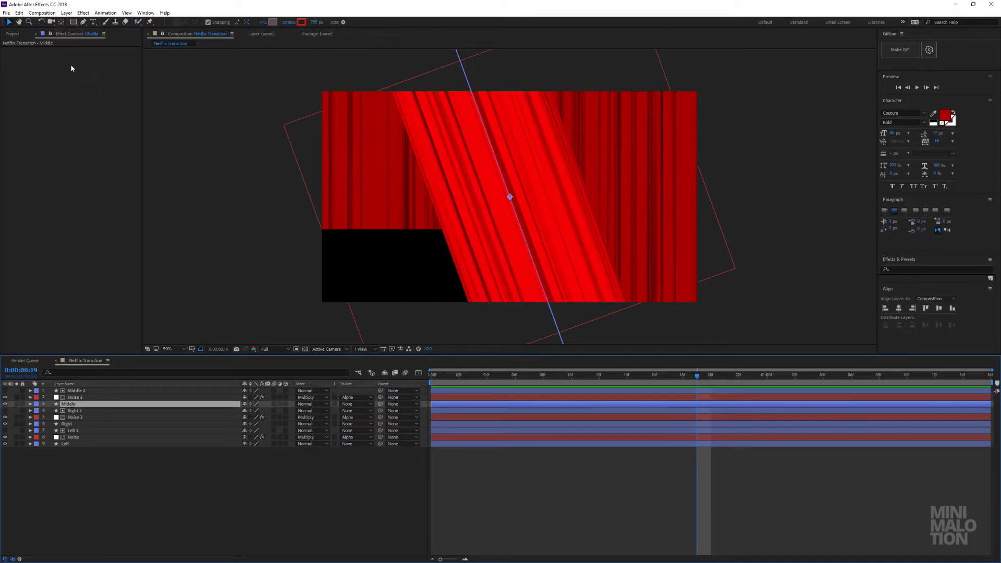
left_click(66, 13)
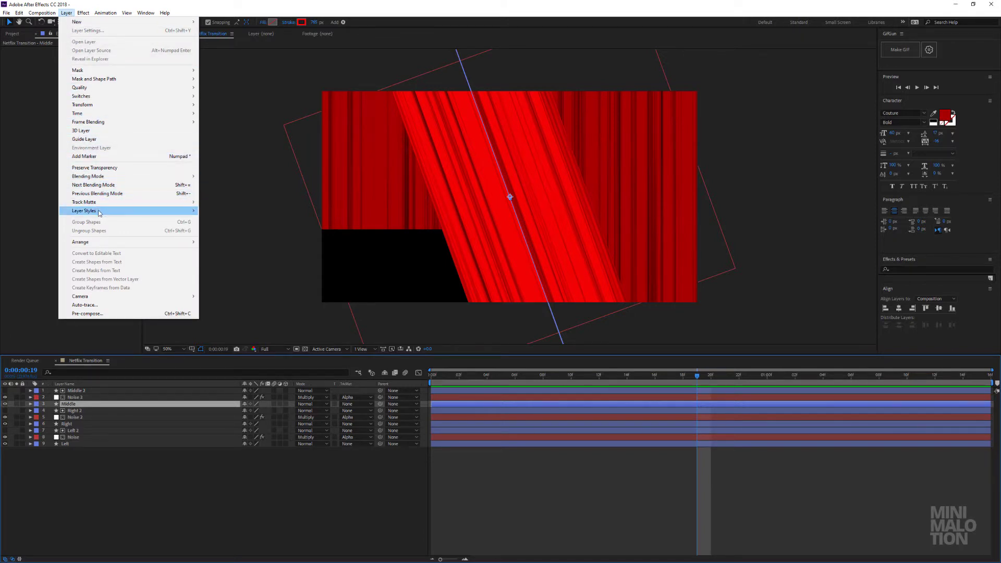
mouse_move(99, 212)
left_click(224, 245)
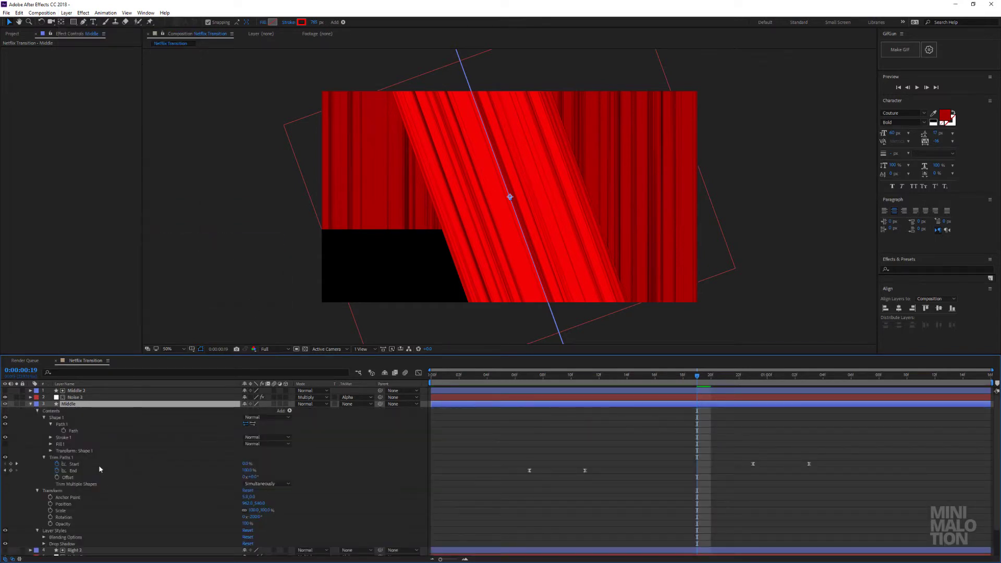
Collapse the Middle layer's Contents and Transform groups, expand its Drop Shadow properties and enlarge the timeline area
left_click(44, 417)
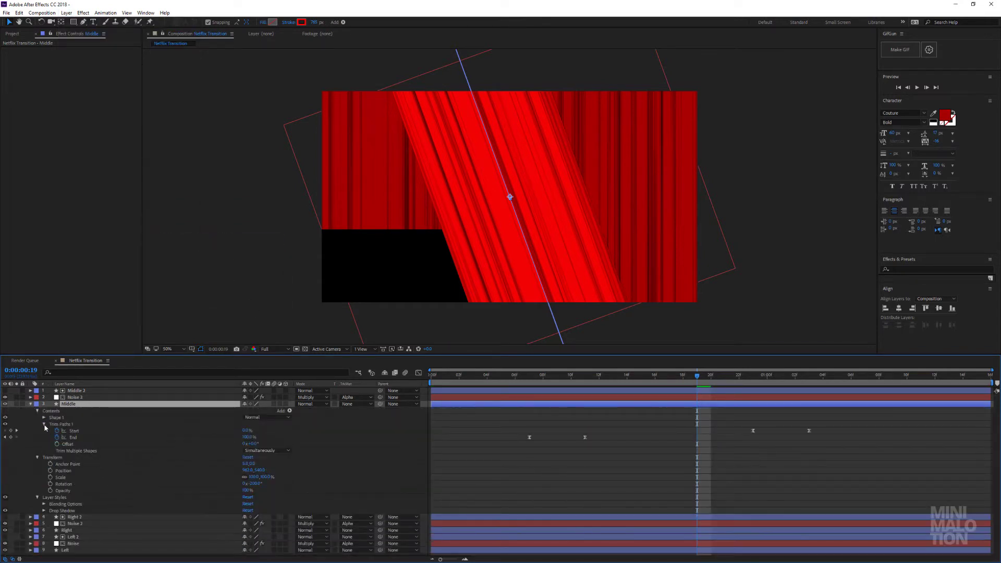
left_click(43, 424)
left_click(37, 430)
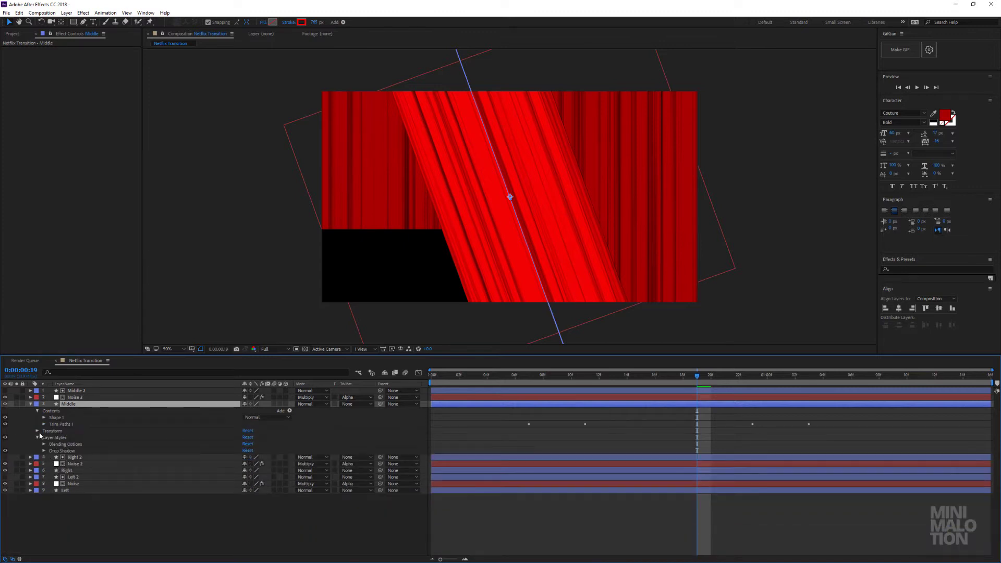
left_click(38, 412)
left_click(44, 437)
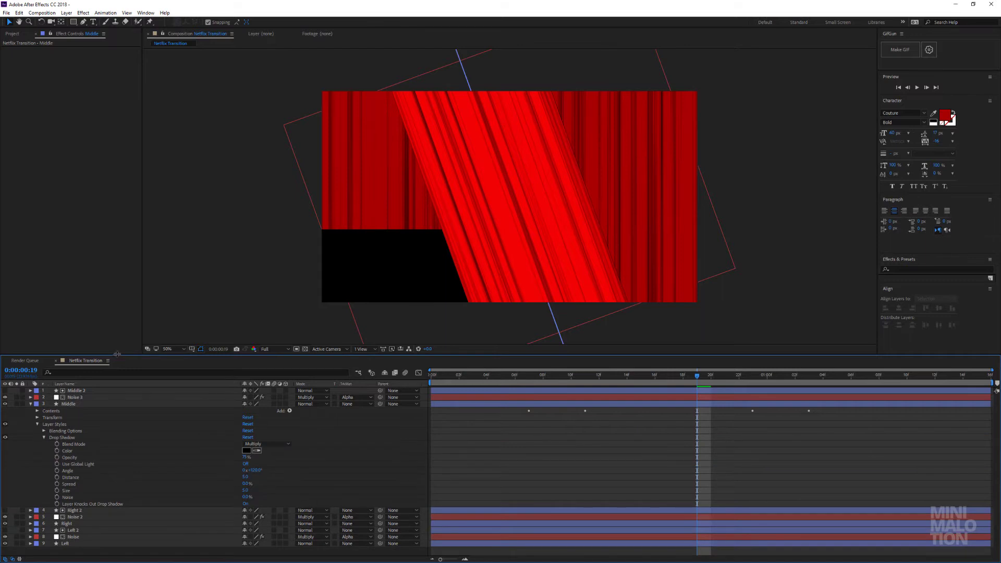
left_click_drag(117, 354, 121, 286)
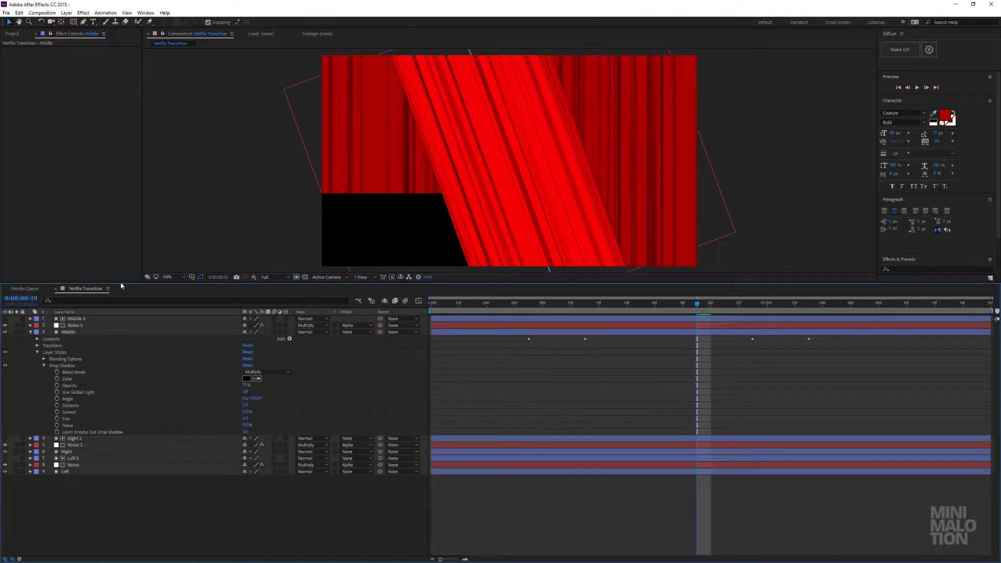
Keep black as the Middle layer's Drop Shadow color and set the shadow's Opacity to 50%
left_click(74, 400)
left_click(74, 387)
left_click(74, 380)
left_click(245, 386)
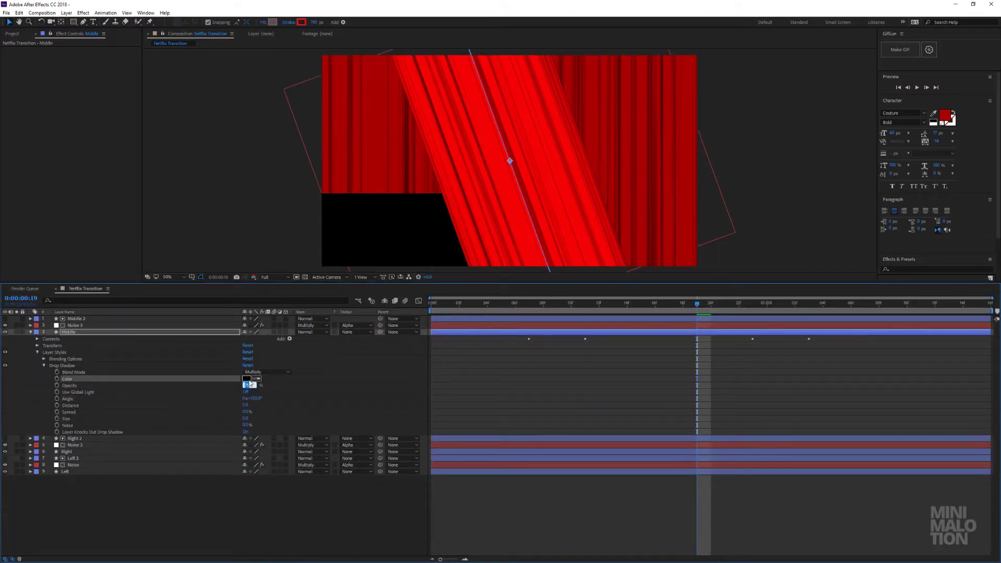
left_click(245, 379)
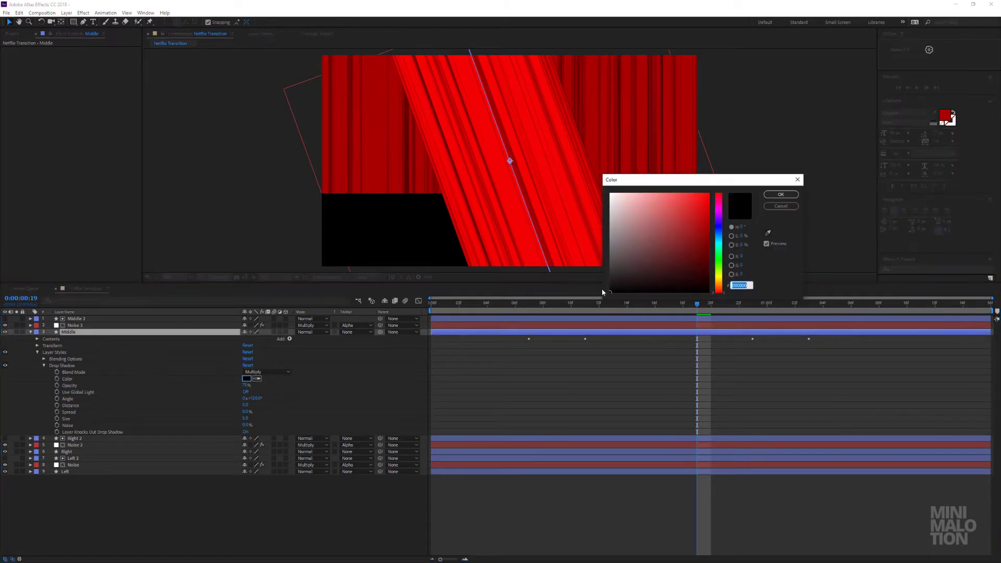
left_click(780, 195)
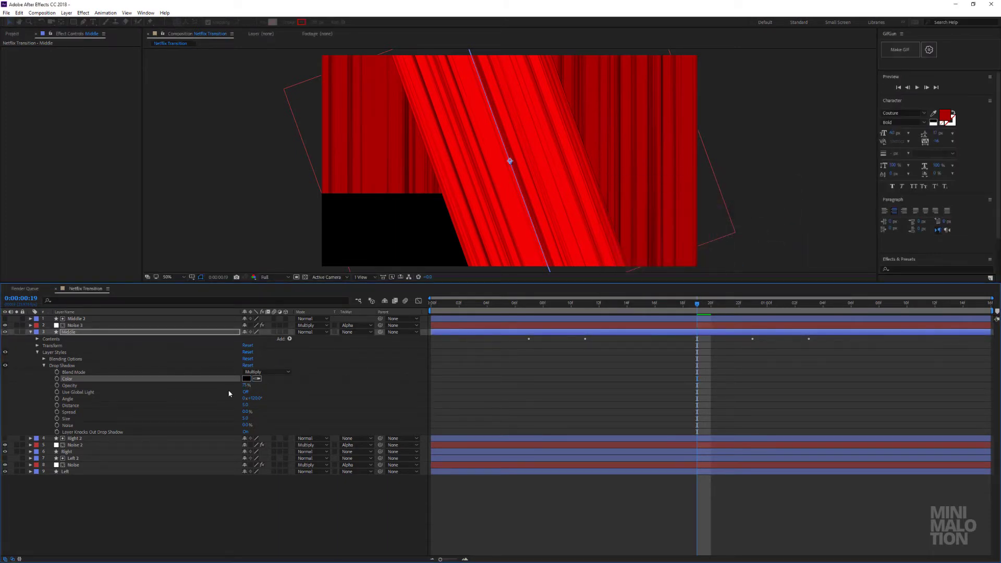
type("50")
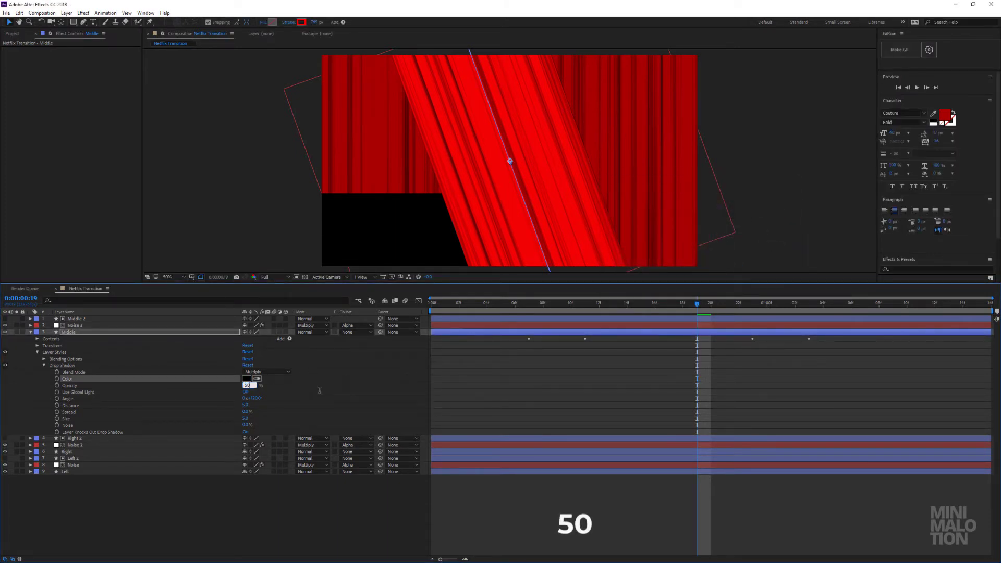
key("Return")
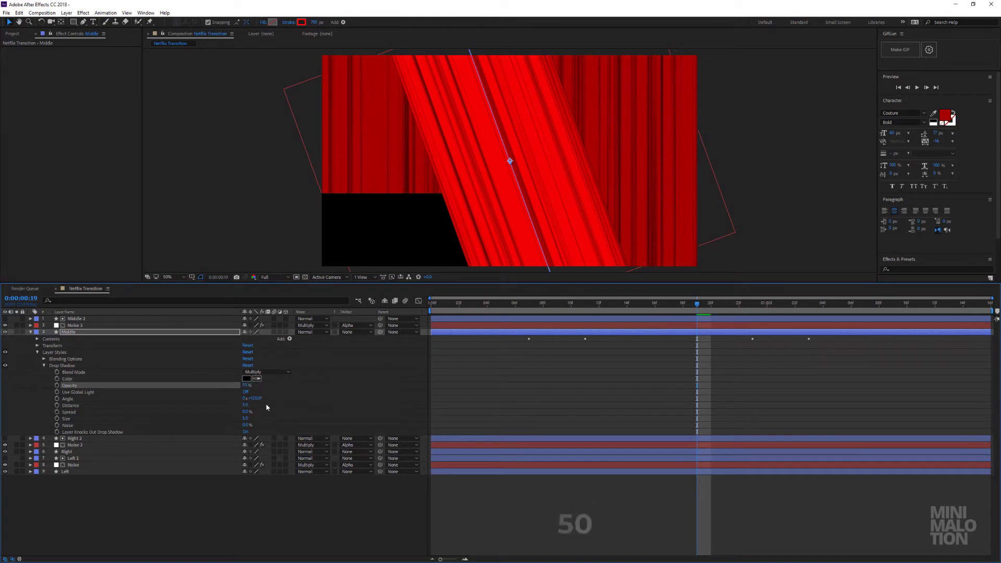
Set the Middle layer's Drop Shadow Distance to 0 and its Size to 260
left_click(245, 405)
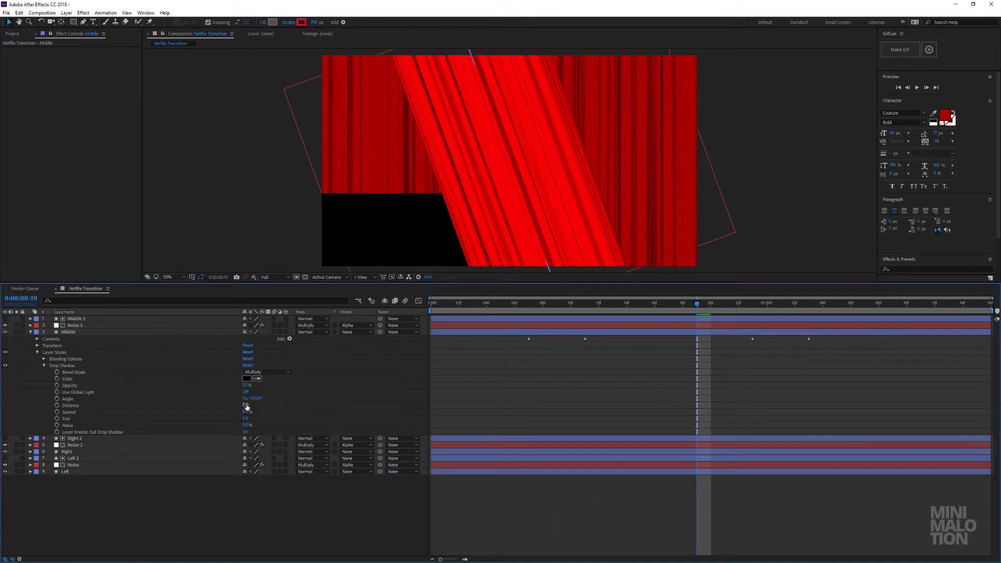
type("0")
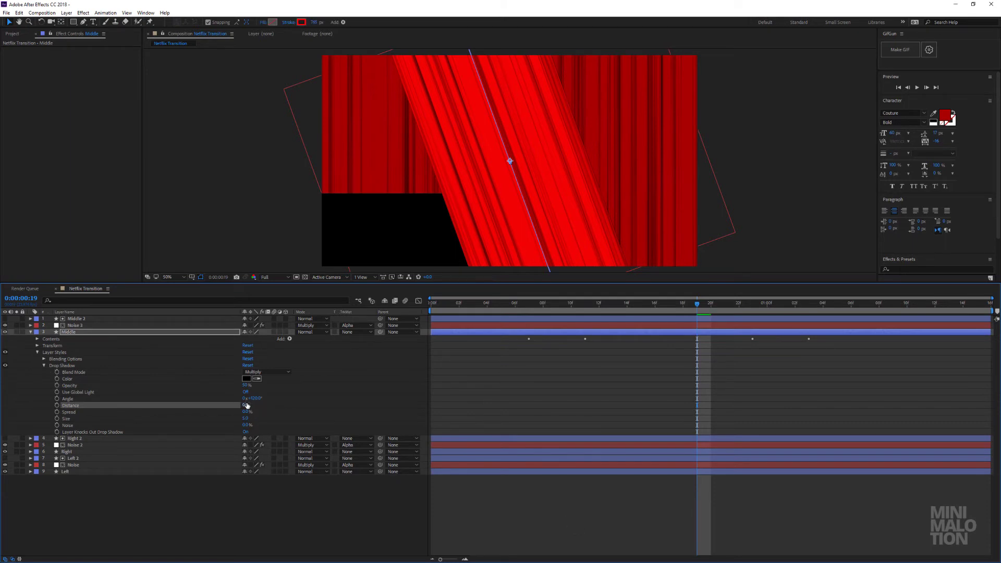
left_click(263, 405)
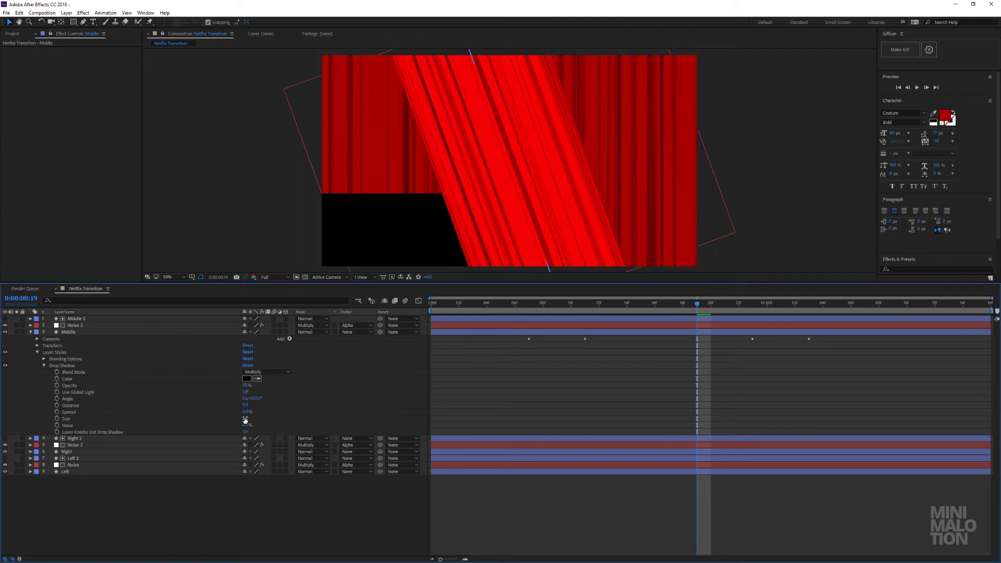
left_click(246, 418)
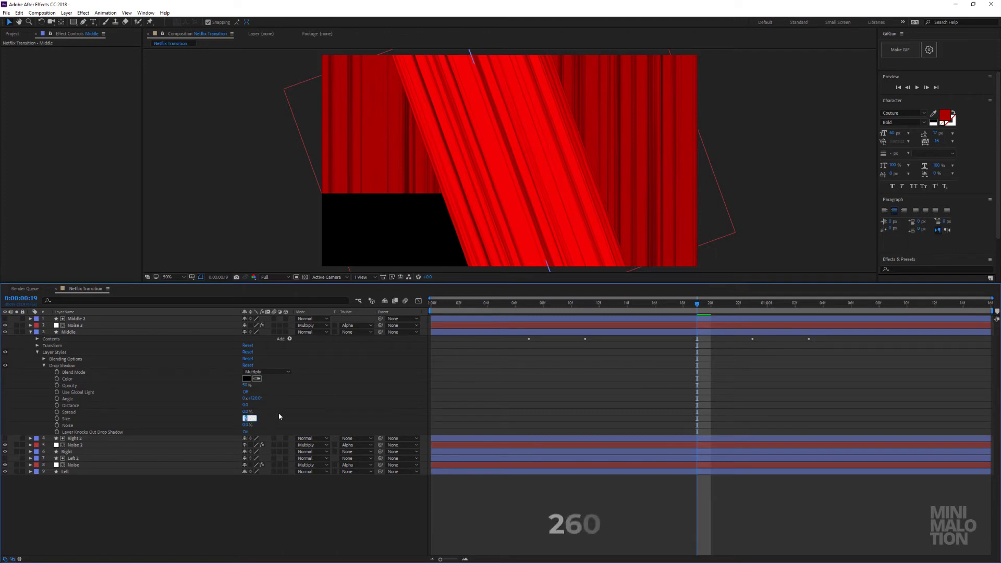
type("260")
key("Return")
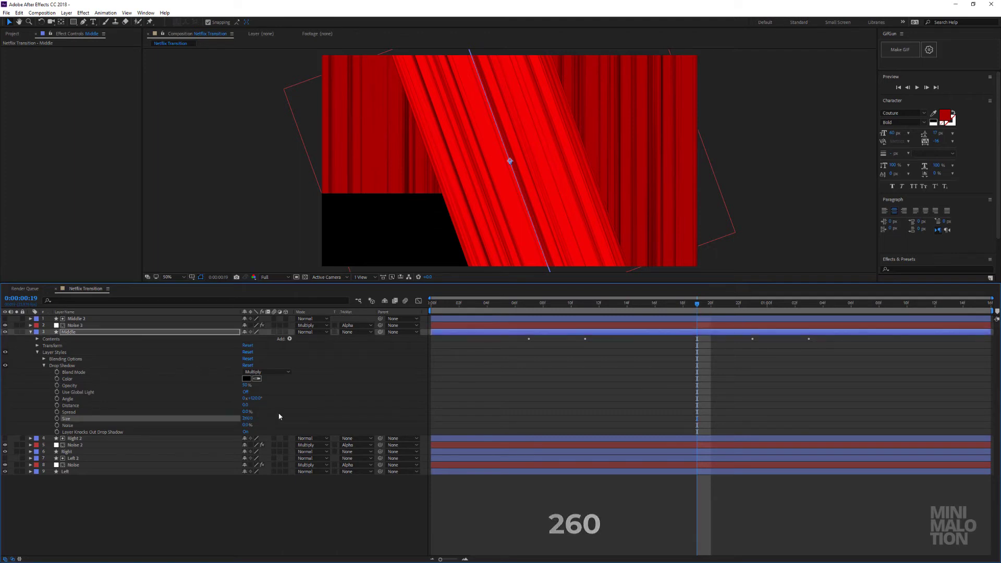
left_click(364, 407)
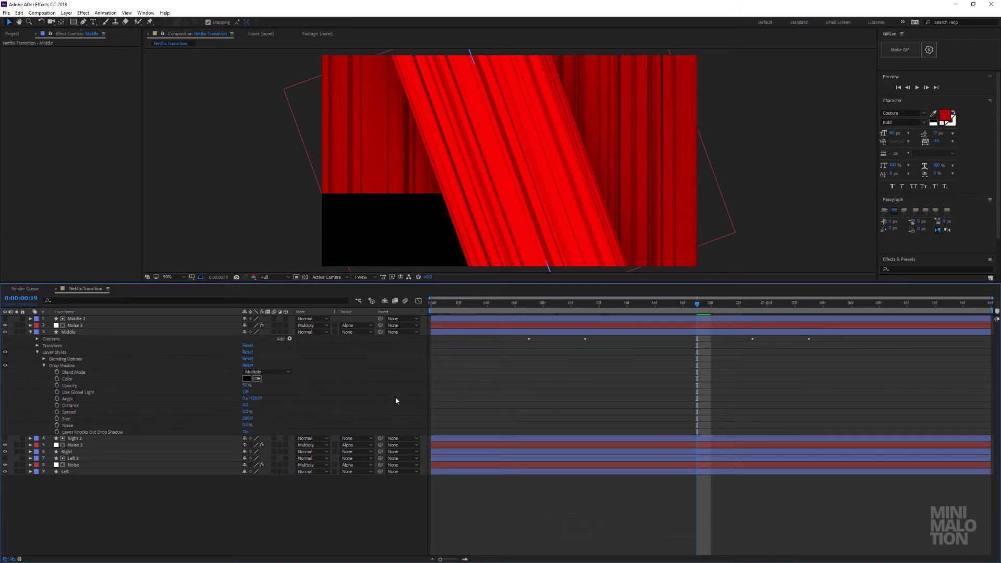
Collapse the Drop Shadow and Layer Styles groups of the Middle layer
left_click(62, 365)
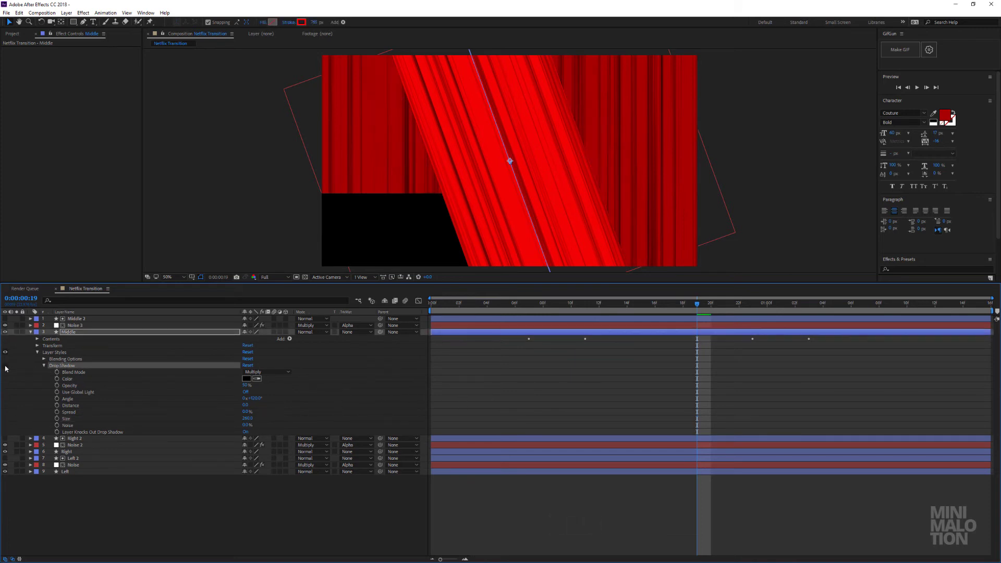
left_click(44, 366)
left_click(37, 352)
left_click(161, 463)
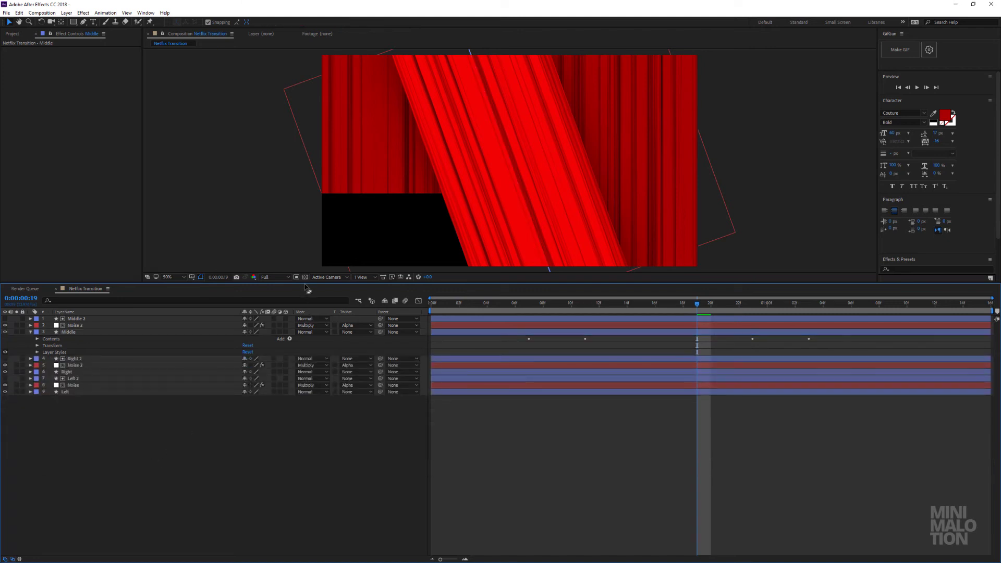
Enlarge the composition viewer and preview the transition with the drop shadow from the start
left_click_drag(307, 285, 288, 395)
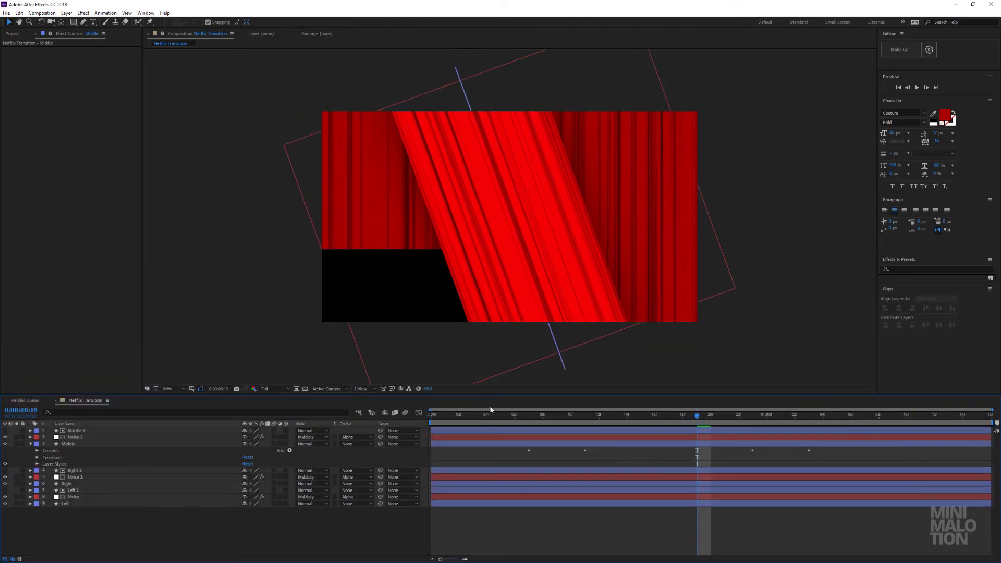
key("Home")
key("space")
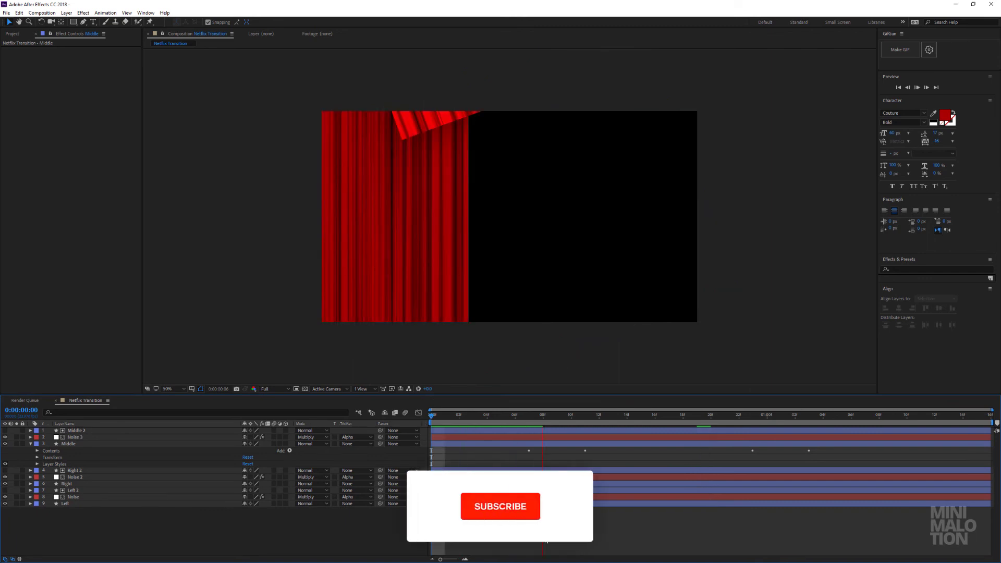